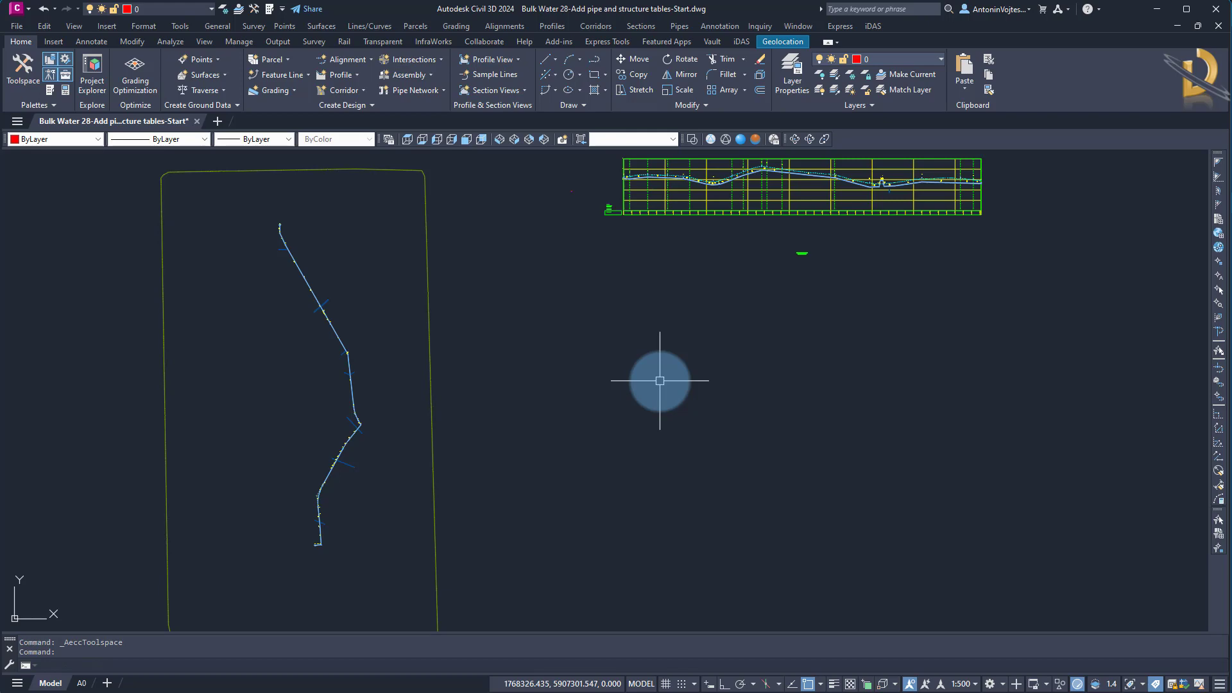
left_click(679, 27)
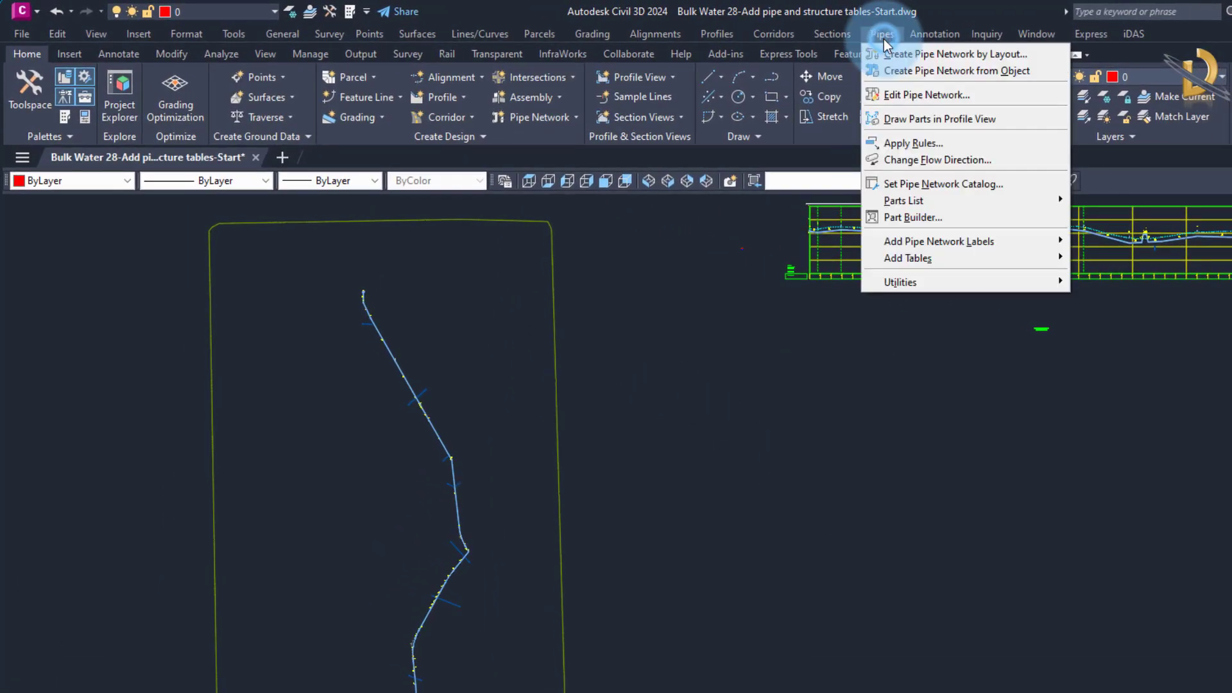
mouse_move(941, 256)
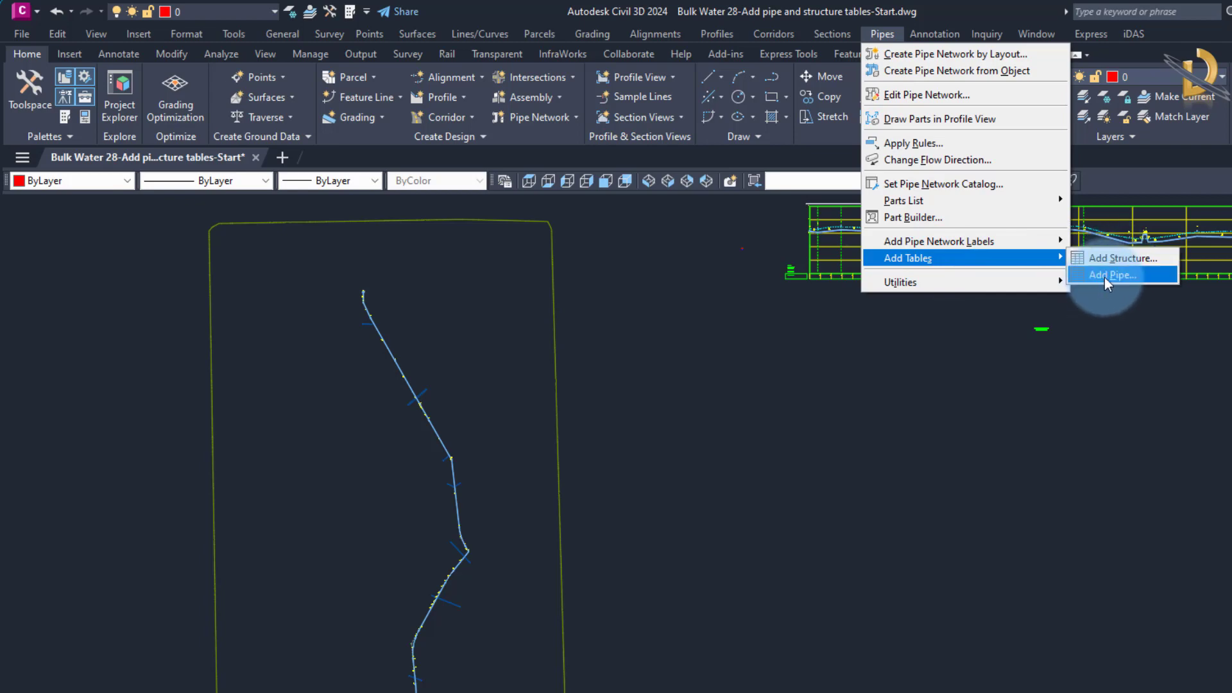
left_click(946, 489)
left_click(820, 457)
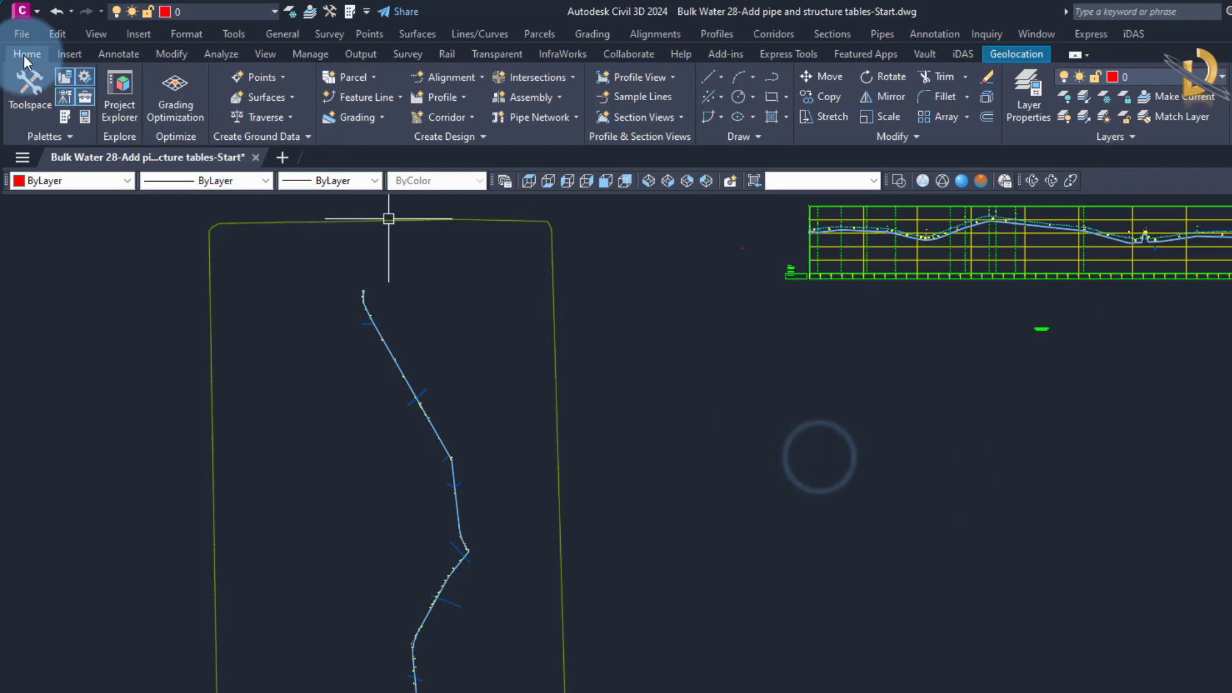
Start a pipe table for the pipe network using the "Name | Invert Levels | 3D Length | Diameter | Class" table style.
left_click(116, 55)
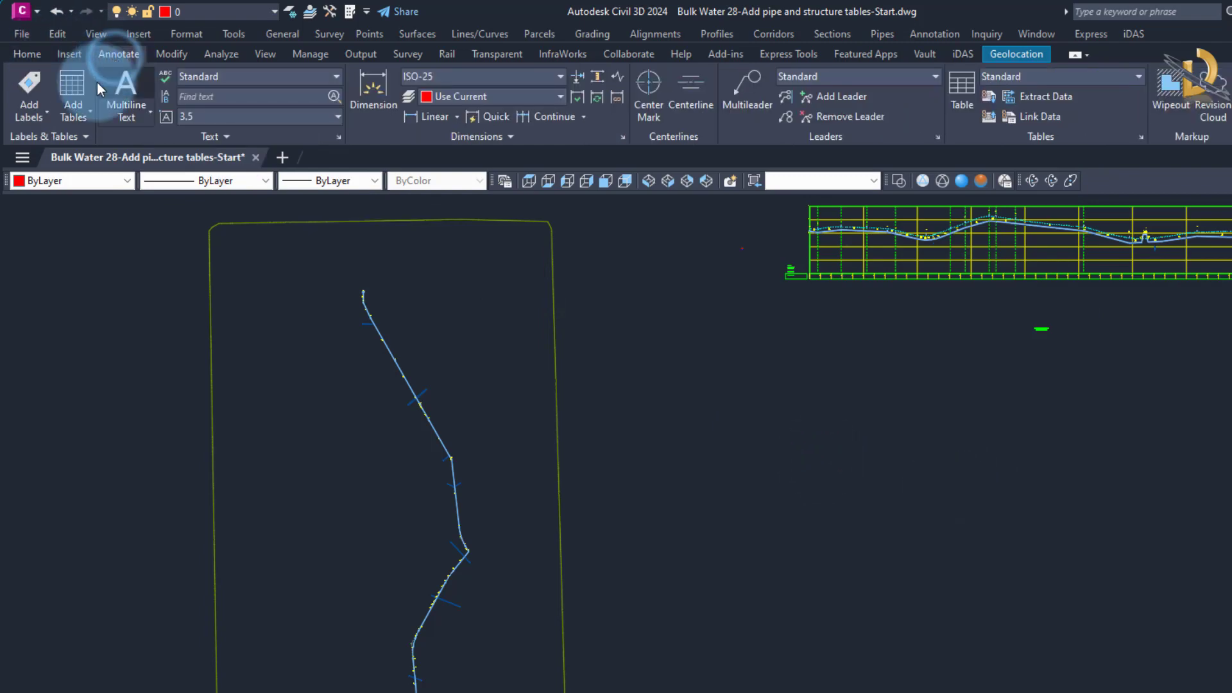
left_click(83, 110)
left_click(154, 242)
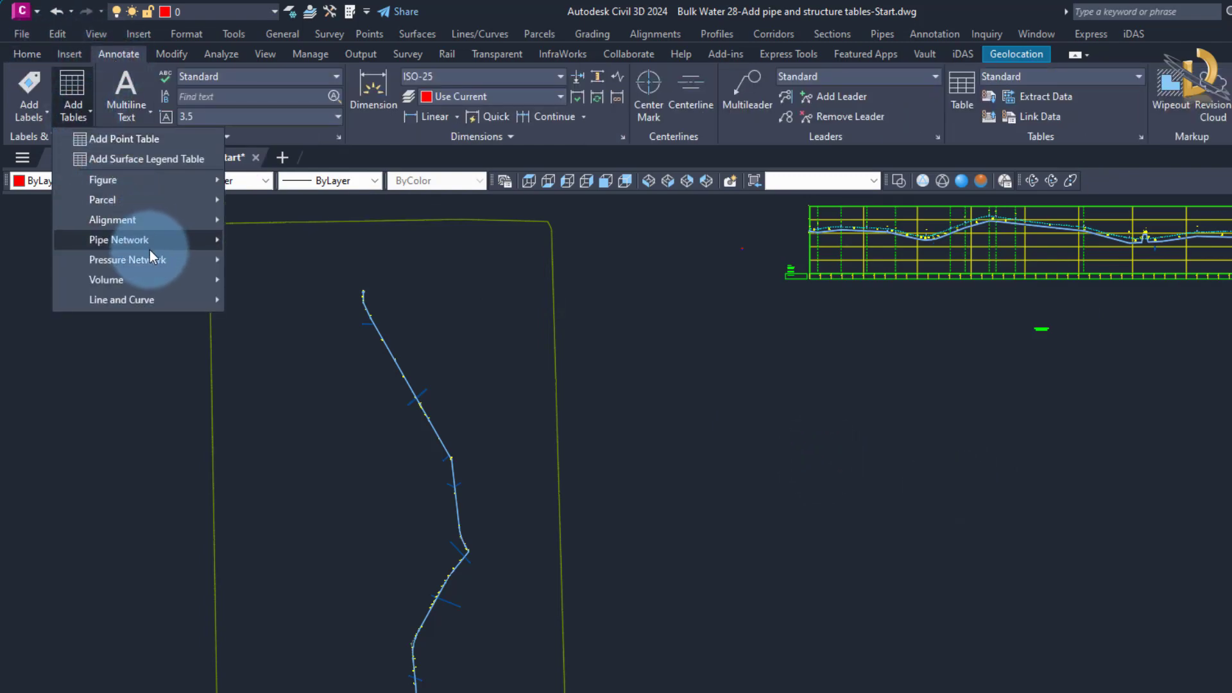
left_click(269, 261)
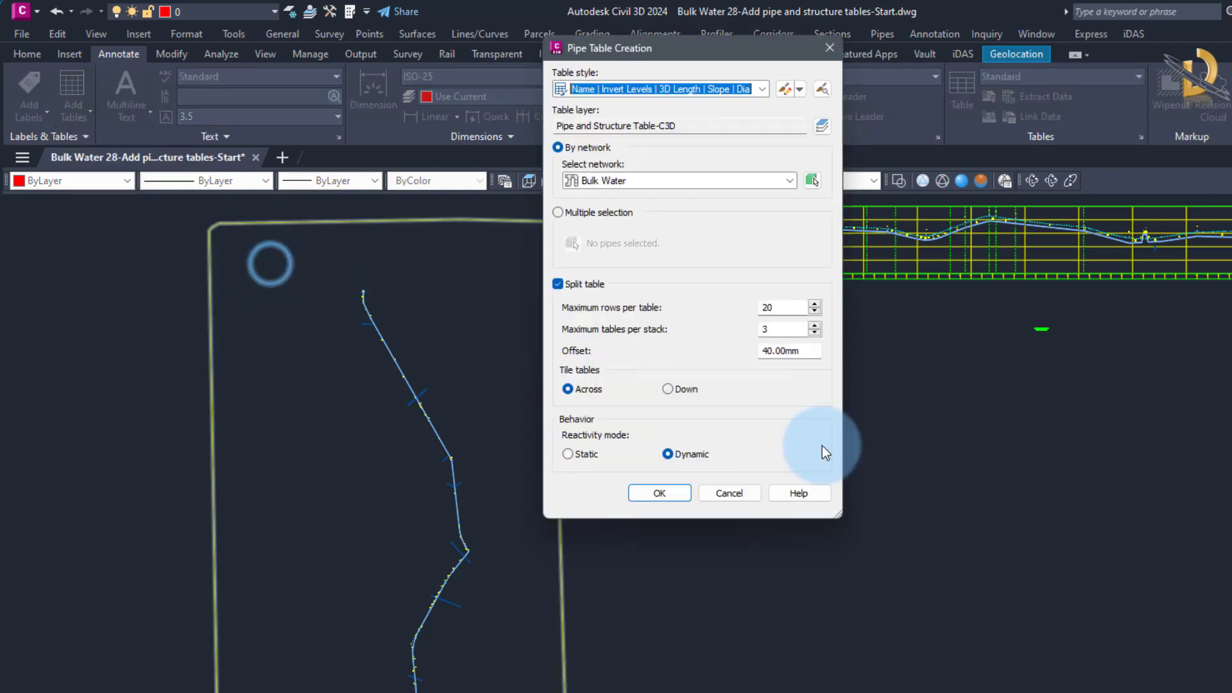
left_click_drag(691, 47, 761, 138)
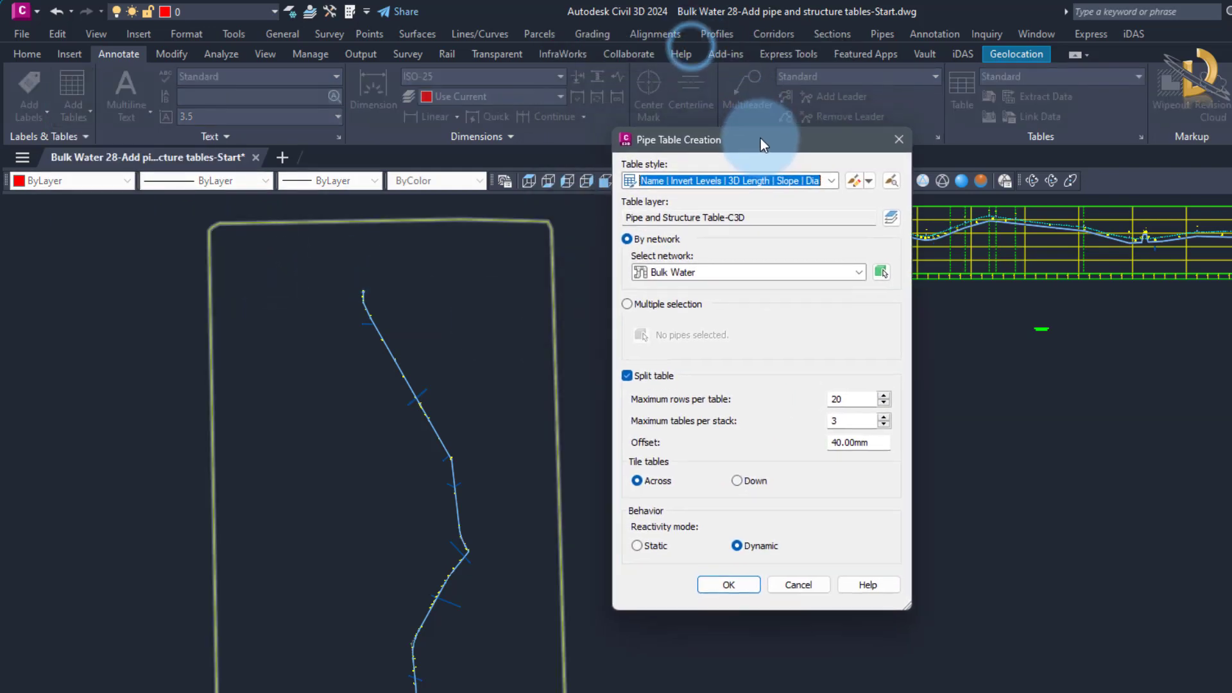
left_click(832, 183)
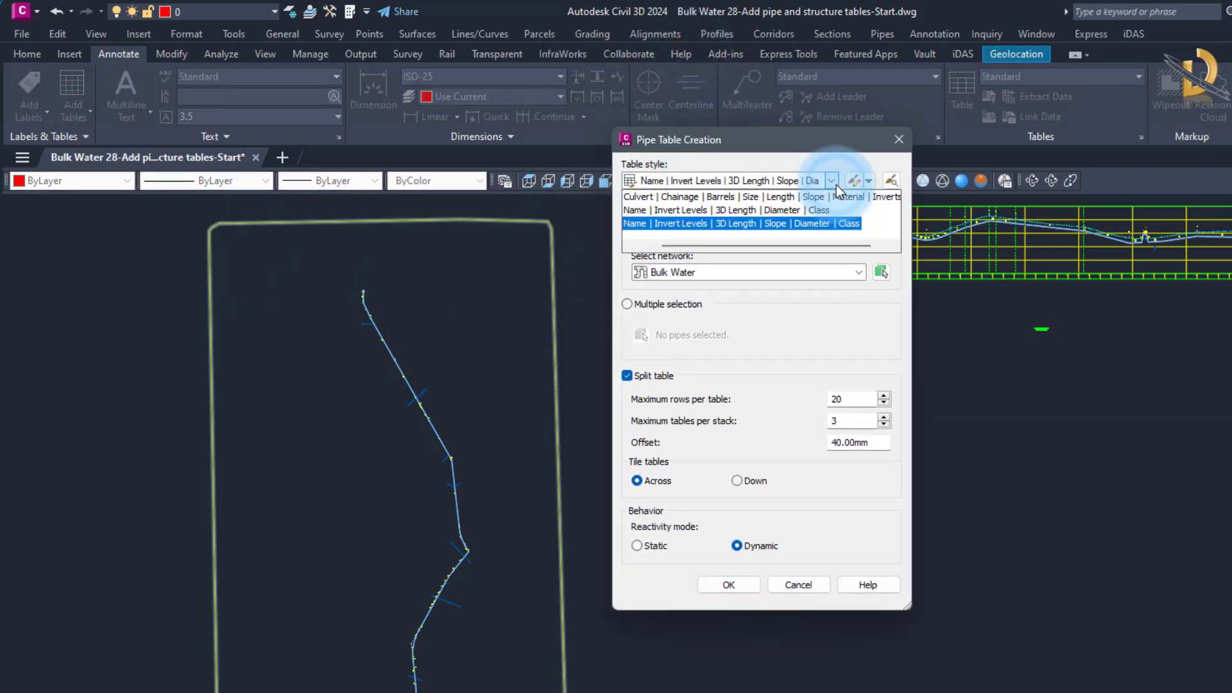
left_click(639, 209)
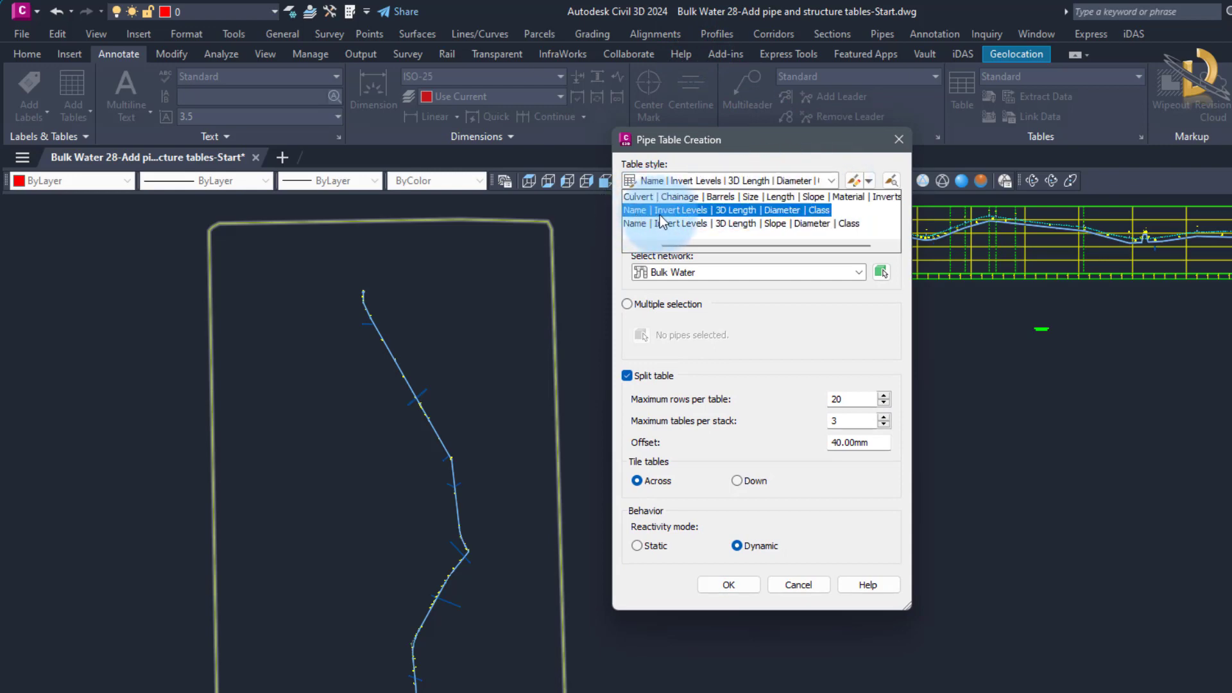
left_click(727, 213)
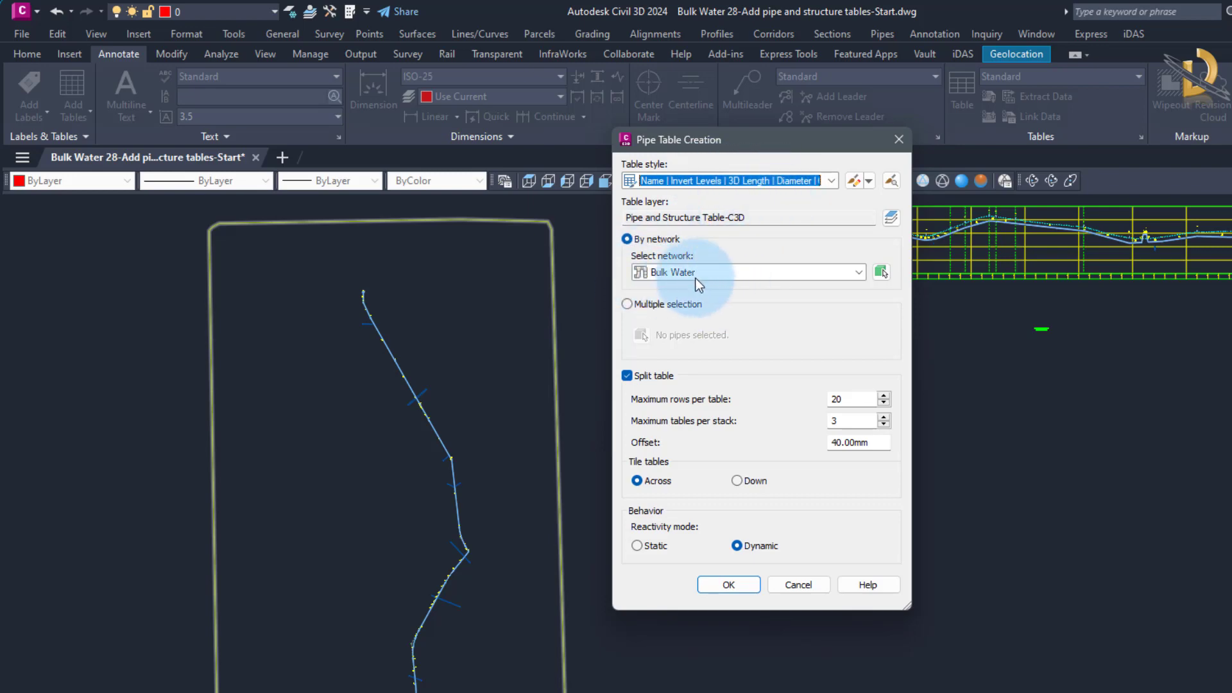
Try basing the pipe table on a multiple selection of pipes from the lower part of the pipeline in plan.
left_click(642, 310)
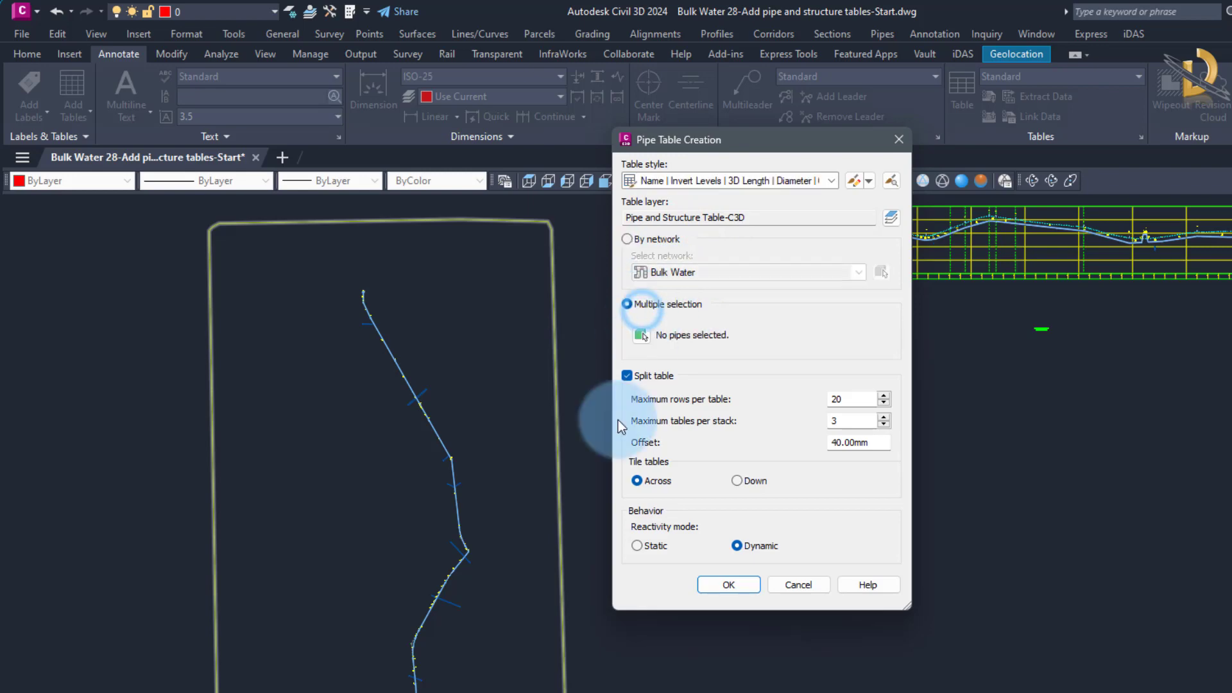
left_click(644, 333)
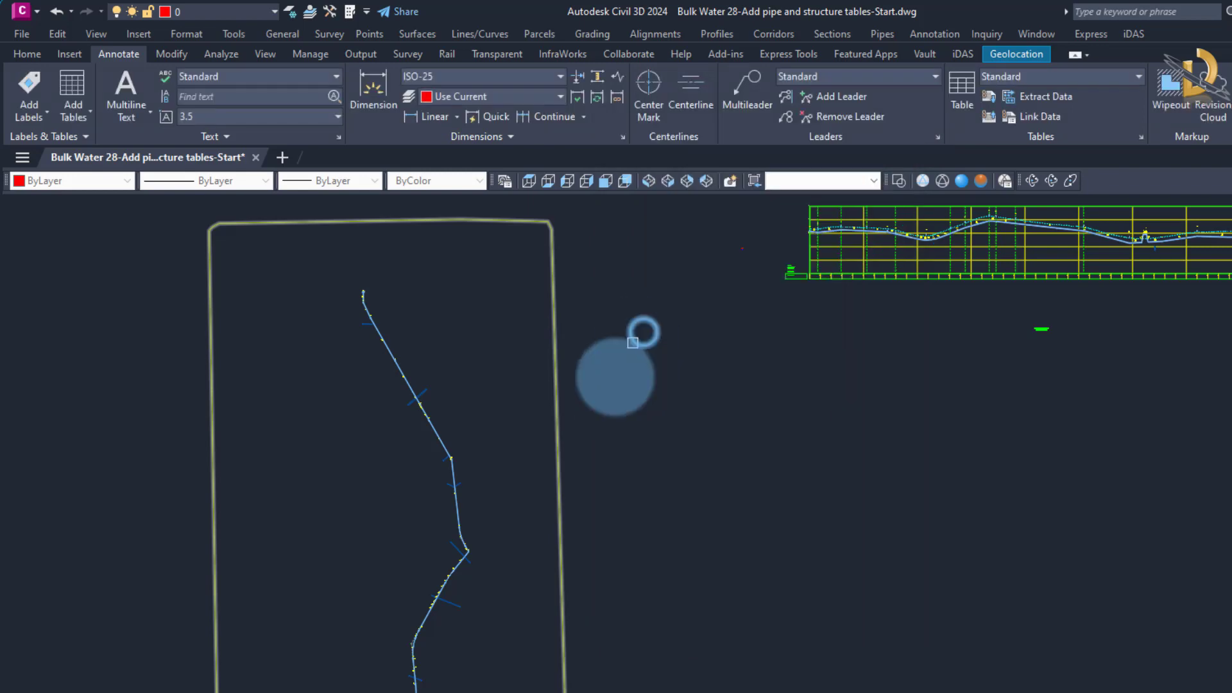
left_click(474, 692)
left_click(352, 577)
right_click(338, 511)
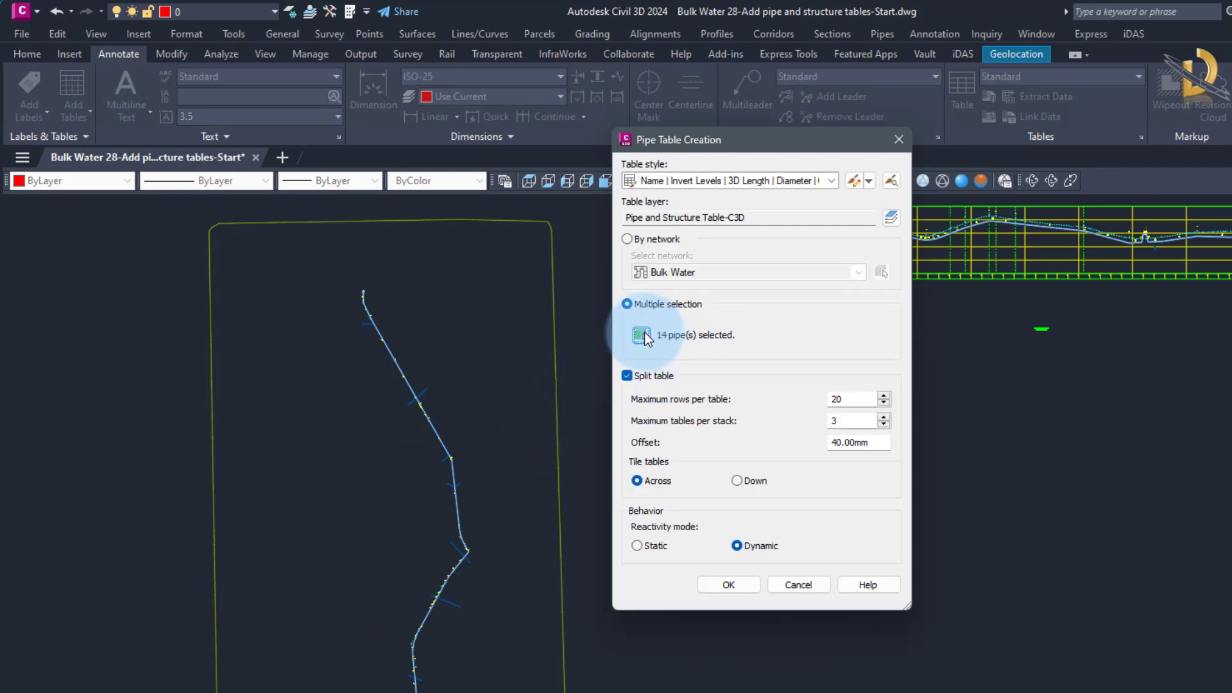
Build the table from the whole Bulk Water network with 15 rows per table, 5 tables per stack and offset 5, placing it below the profile view.
left_click(655, 244)
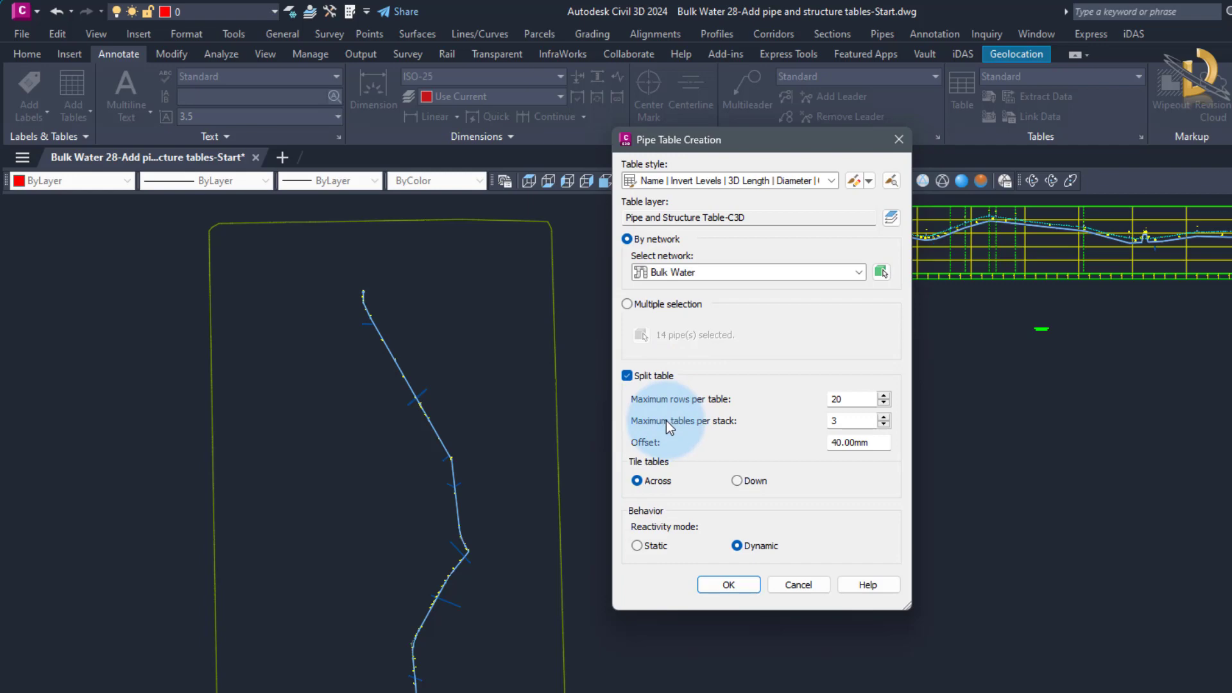
double_click(844, 399)
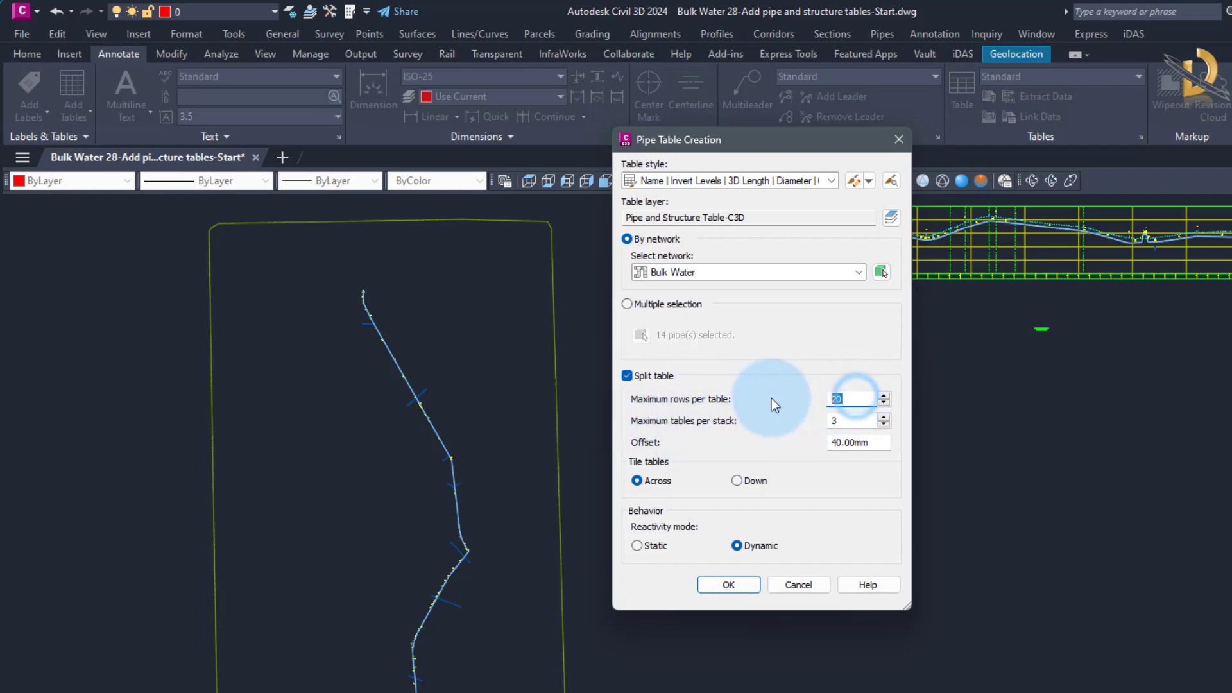
type("15")
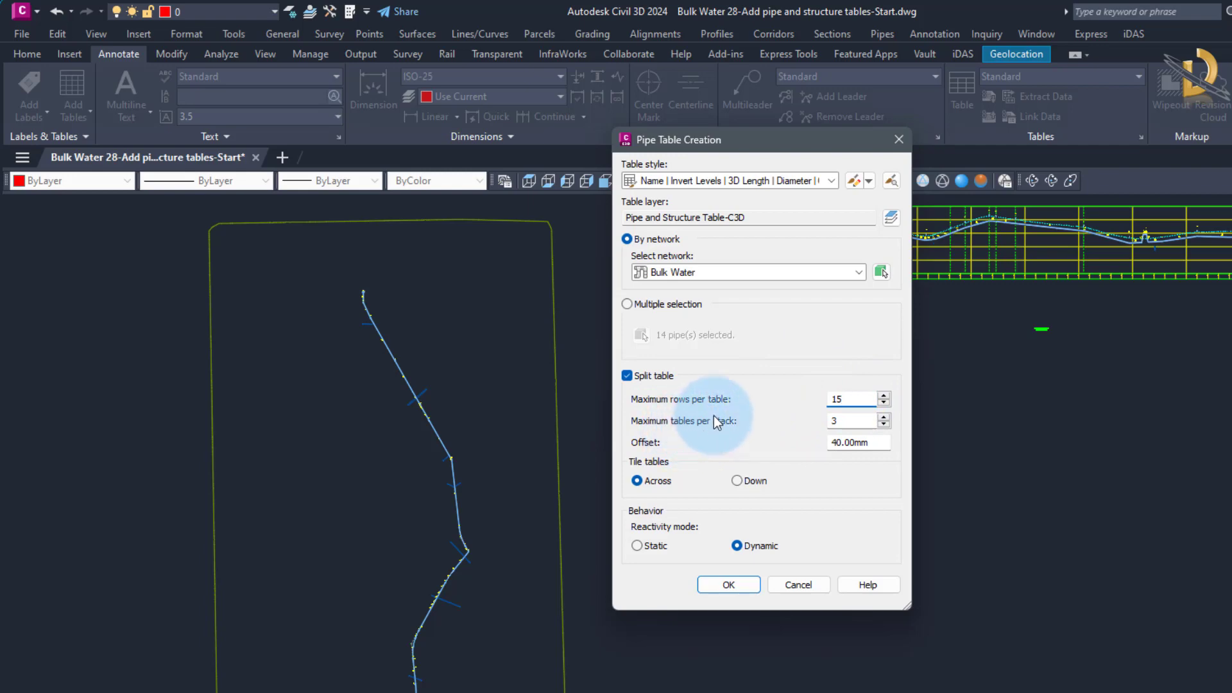
double_click(833, 422)
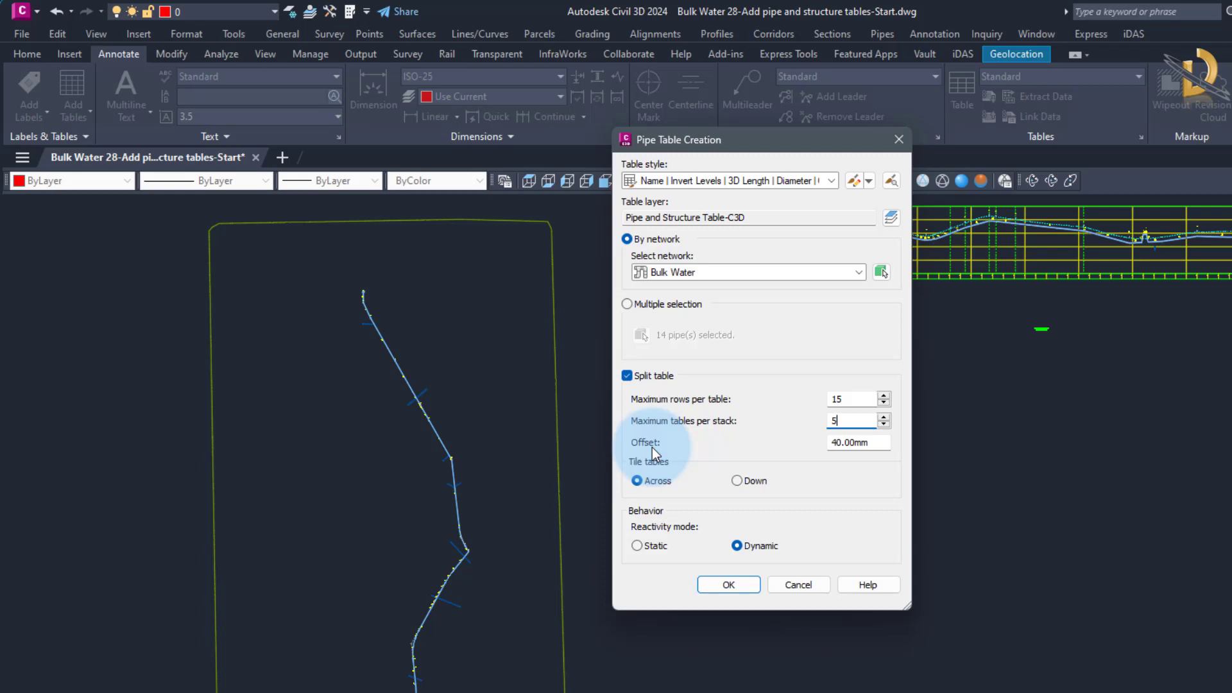
double_click(866, 442)
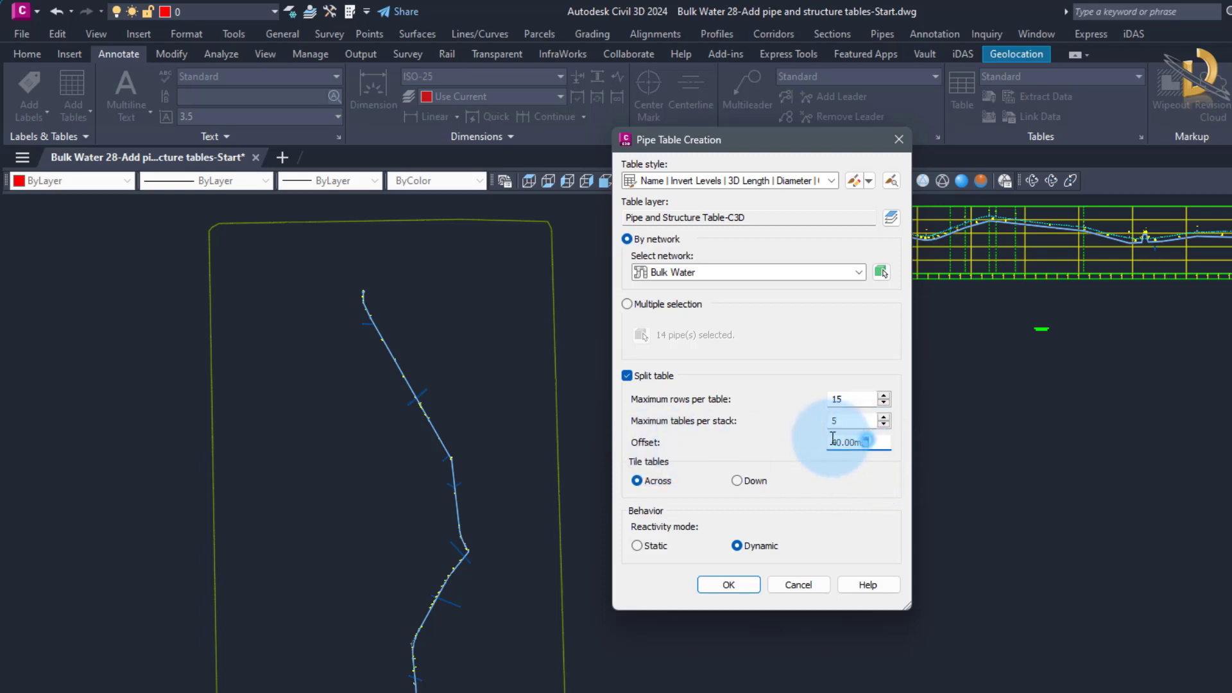
type("5")
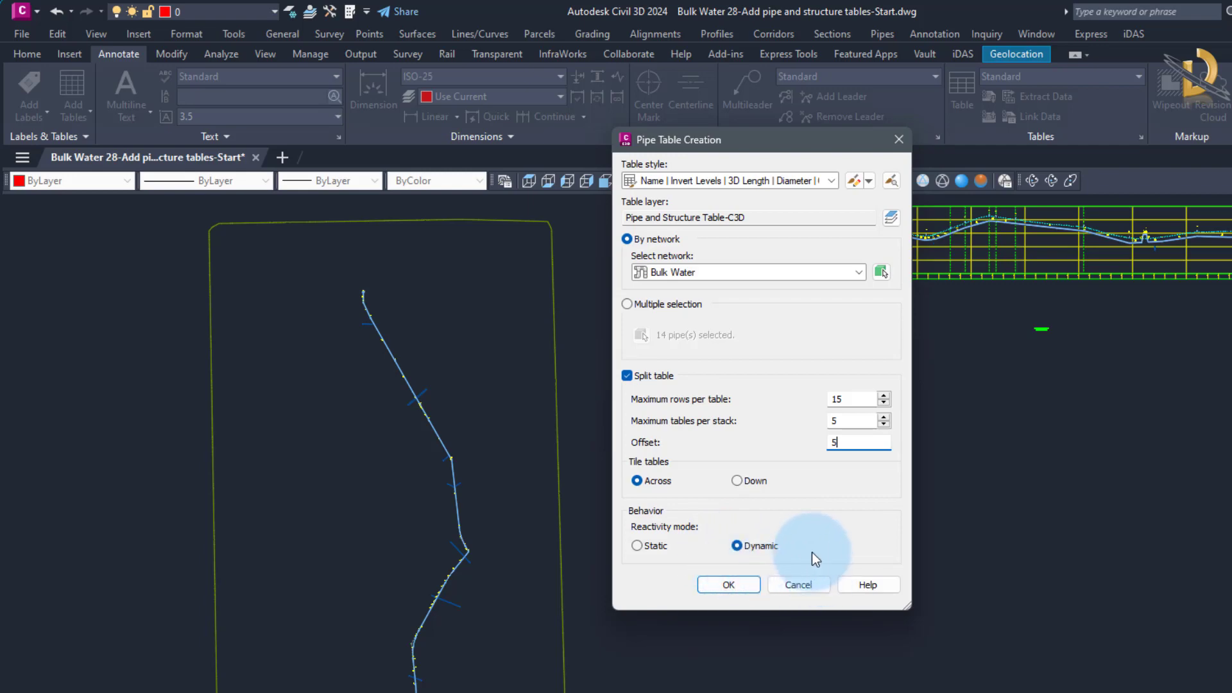
left_click(737, 581)
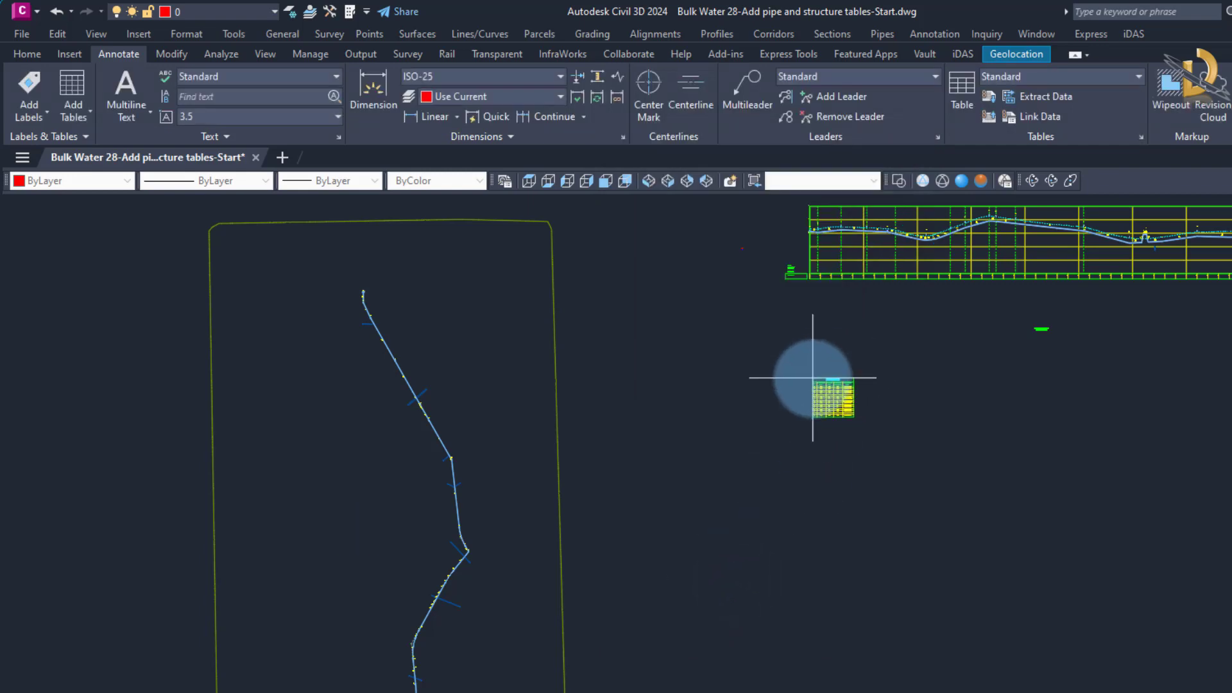
left_click(812, 379)
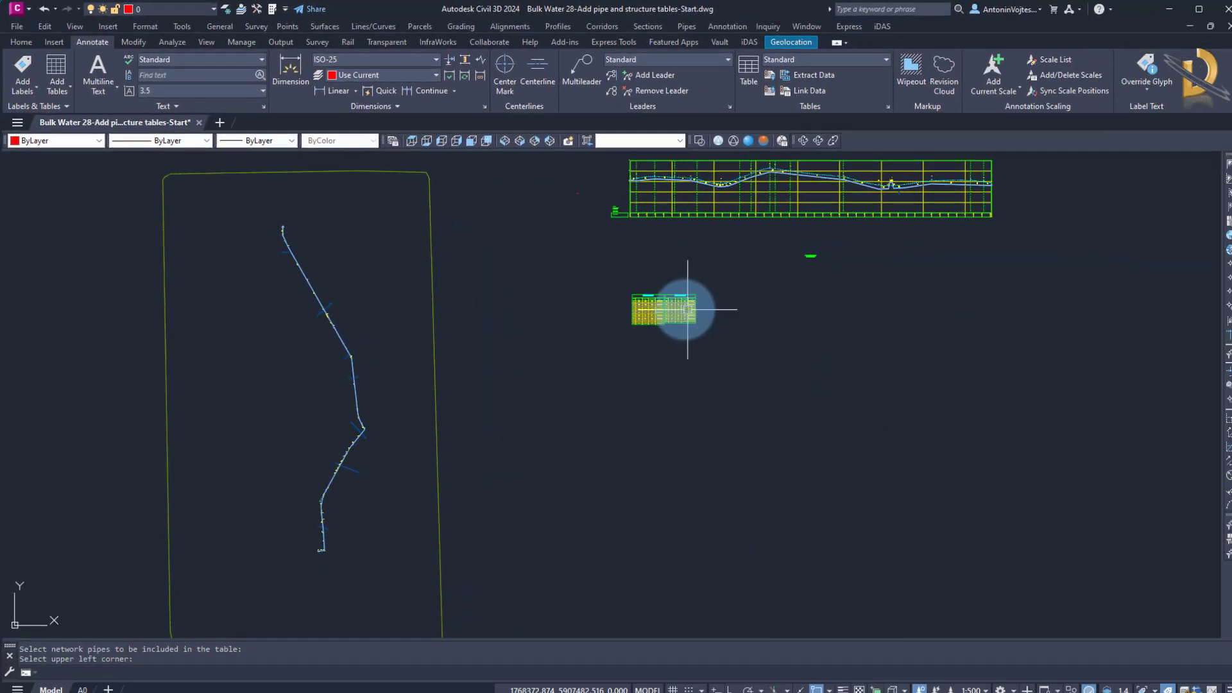
Examine the titles, column headings and pipe rows of the two placed pipe list tables.
scroll(860, 389, "up", 5)
scroll(658, 298, "up", 2)
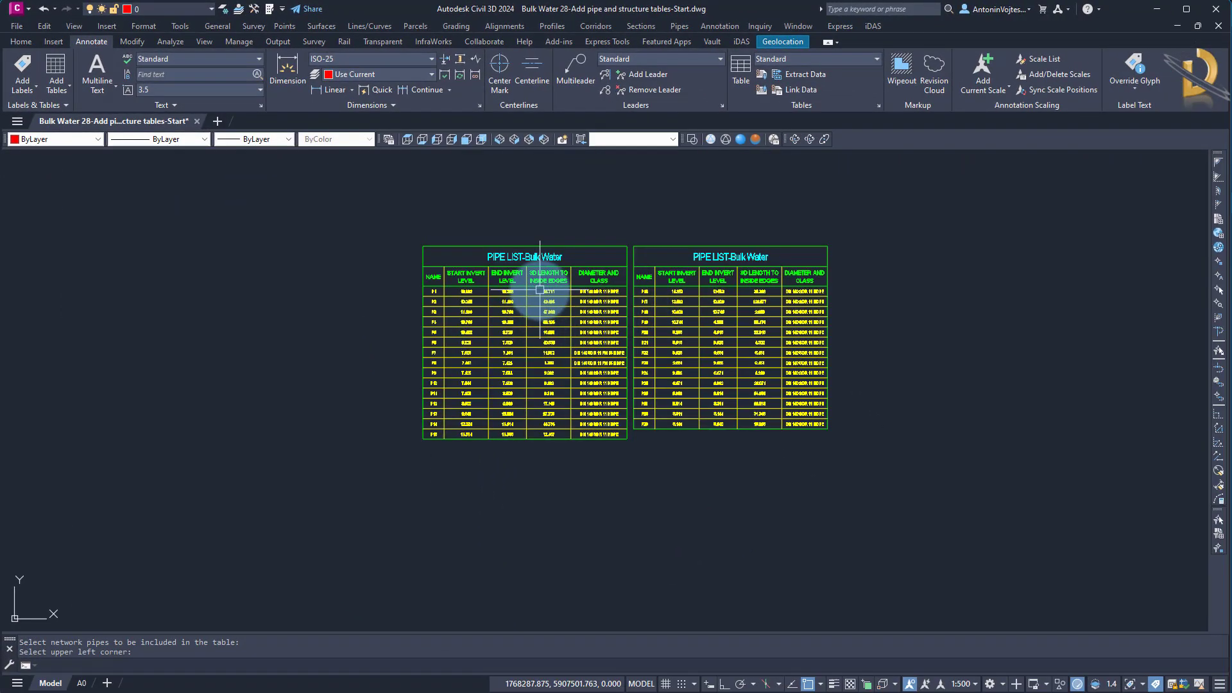
middle_click_drag(566, 289, 468, 309)
scroll(508, 284, "up", 2)
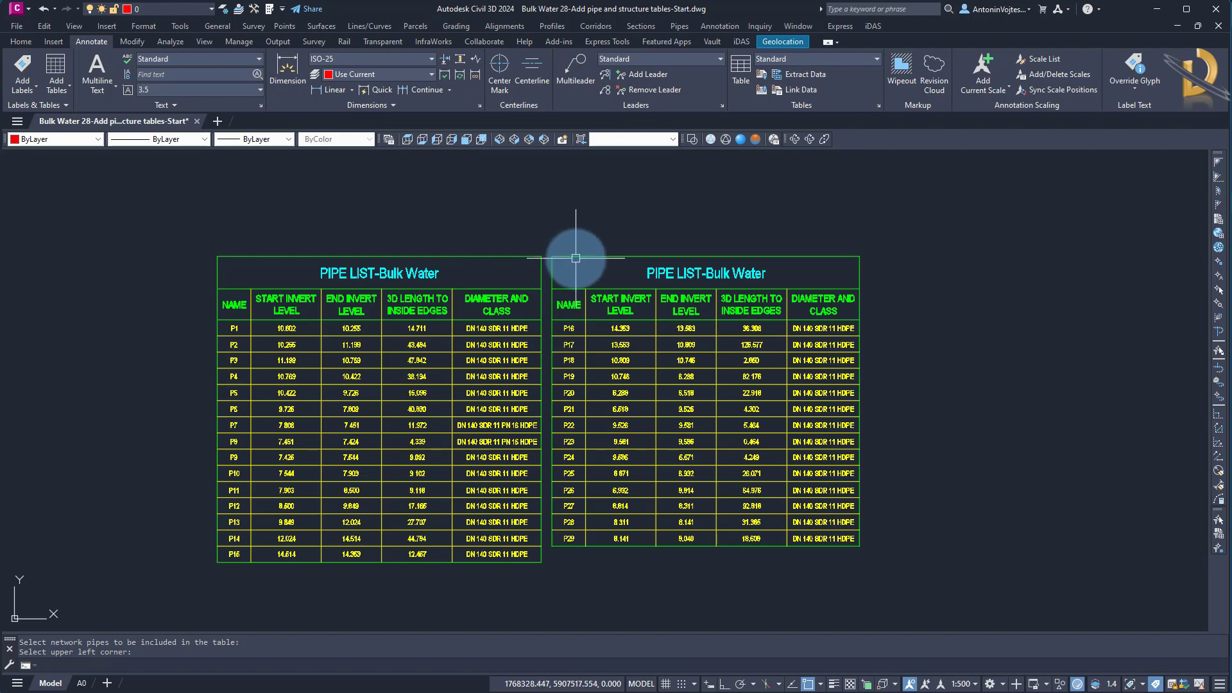
middle_click_drag(278, 347, 433, 332)
scroll(433, 333, "up", 5)
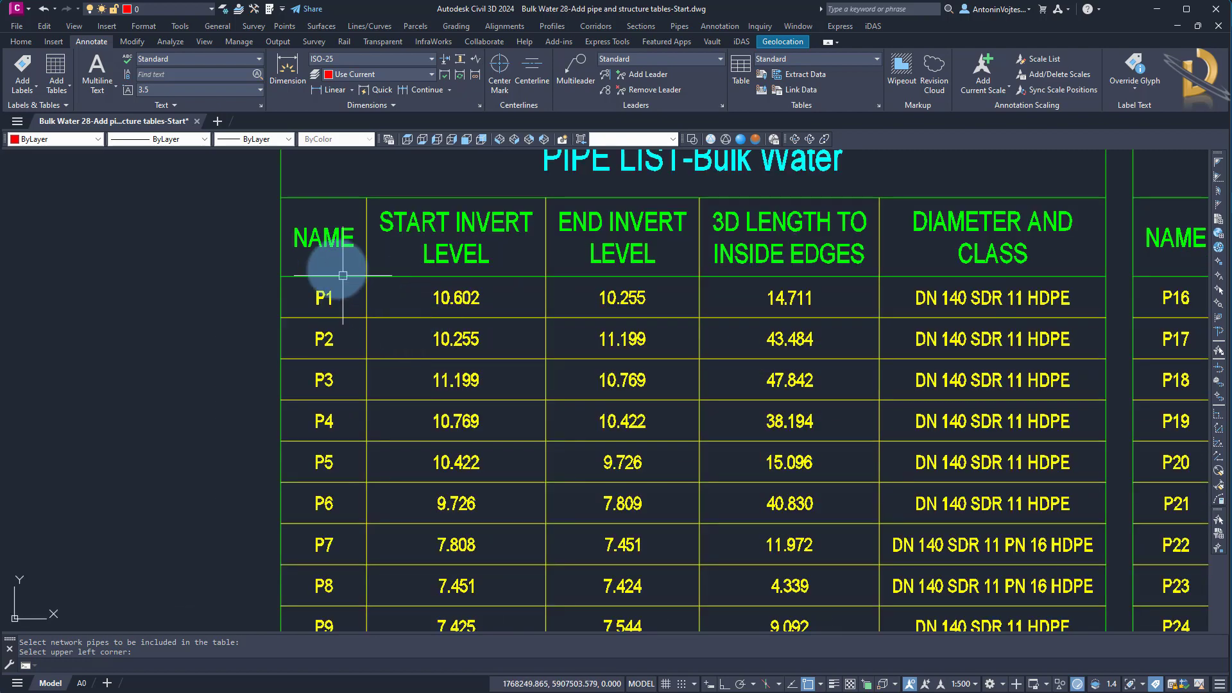
scroll(314, 477, "down", 3)
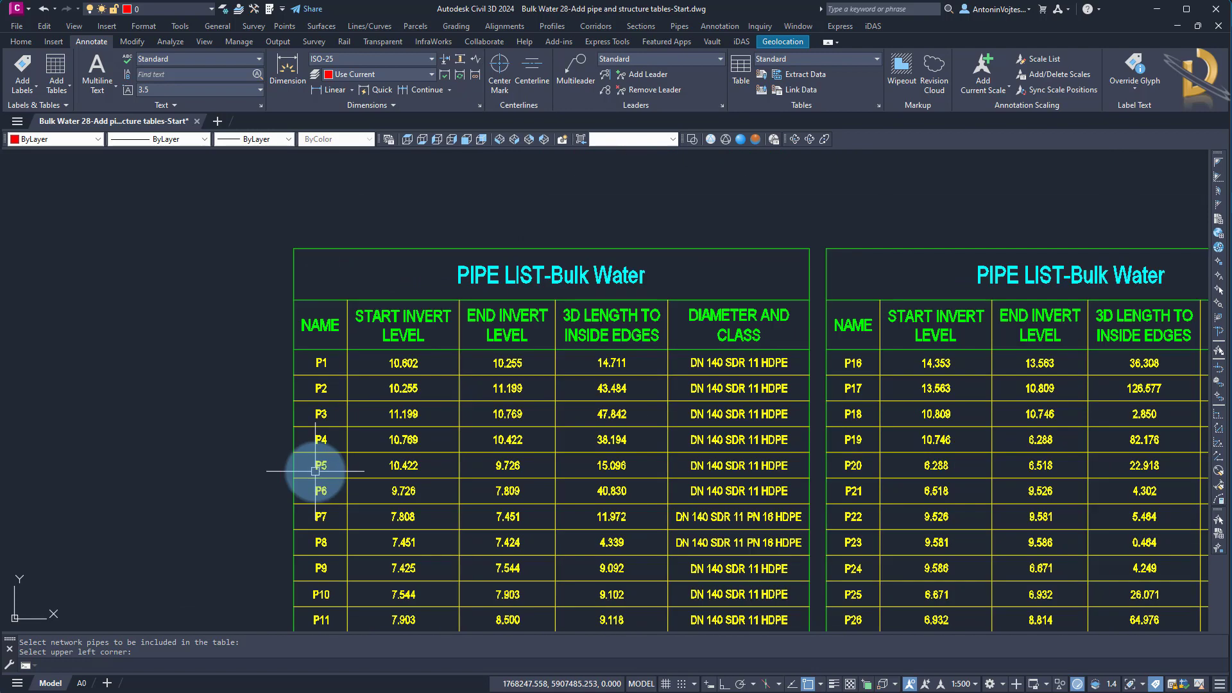
scroll(358, 376, "down", 2)
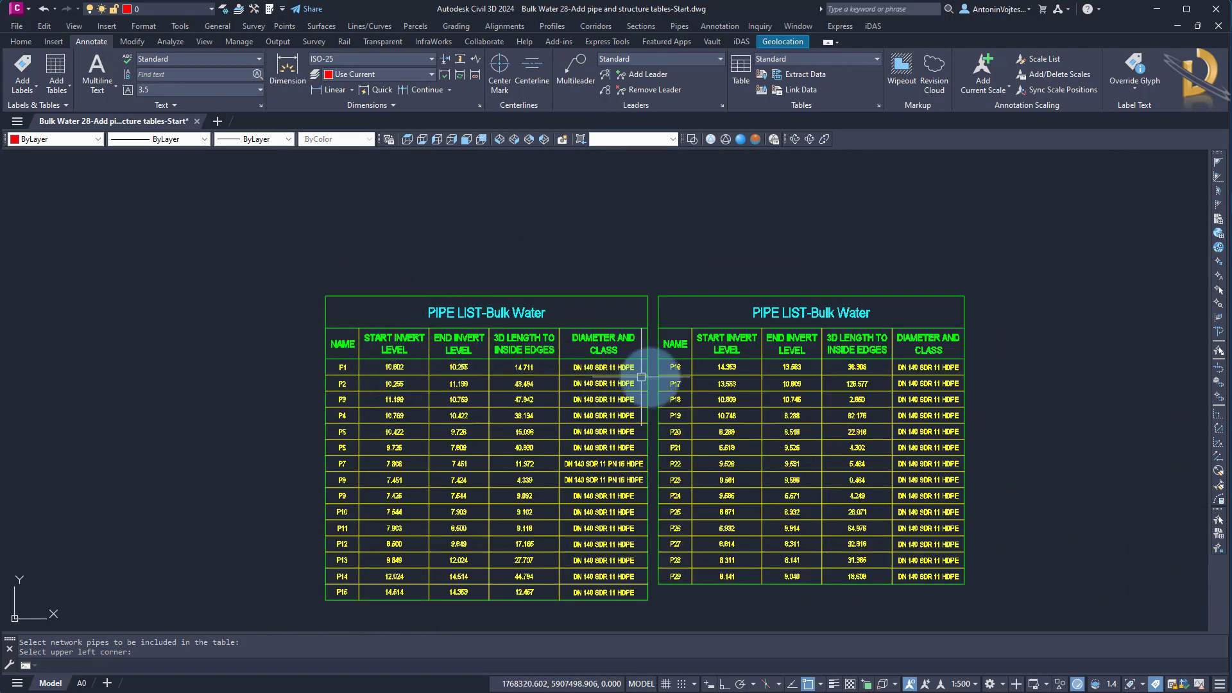
Review the pipe list's table style data properties, including the sort order options, and leave without changes.
left_click(531, 300)
left_click(507, 285)
right_click(498, 252)
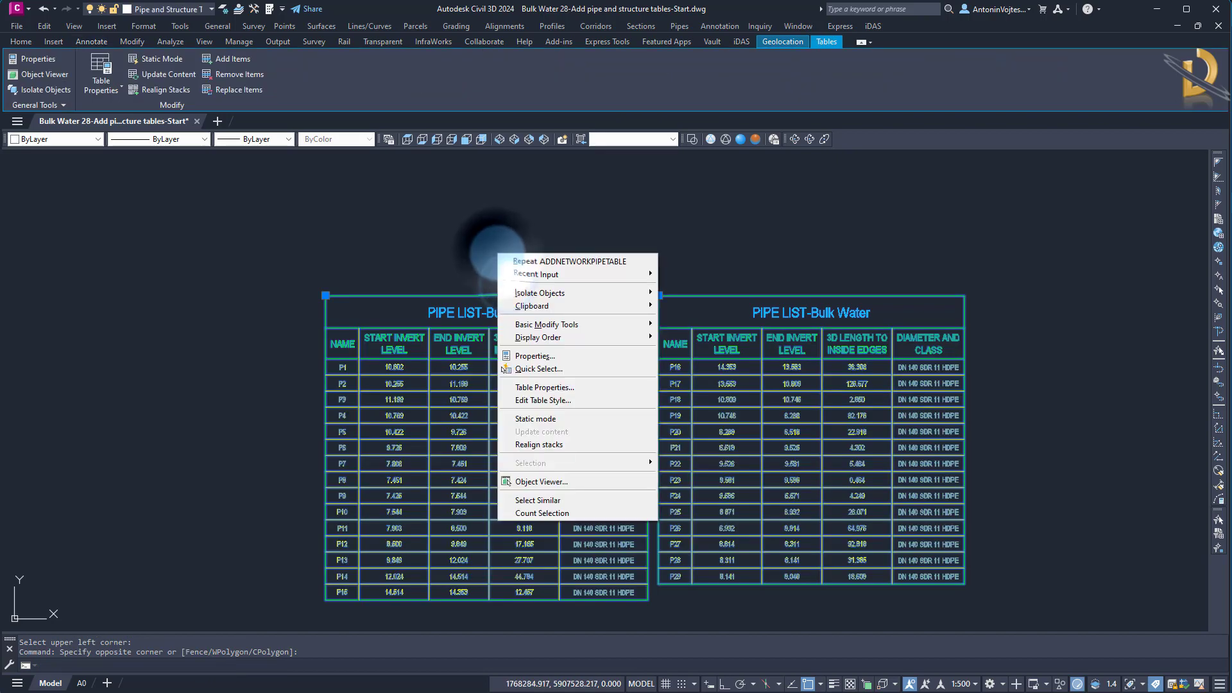
left_click(553, 401)
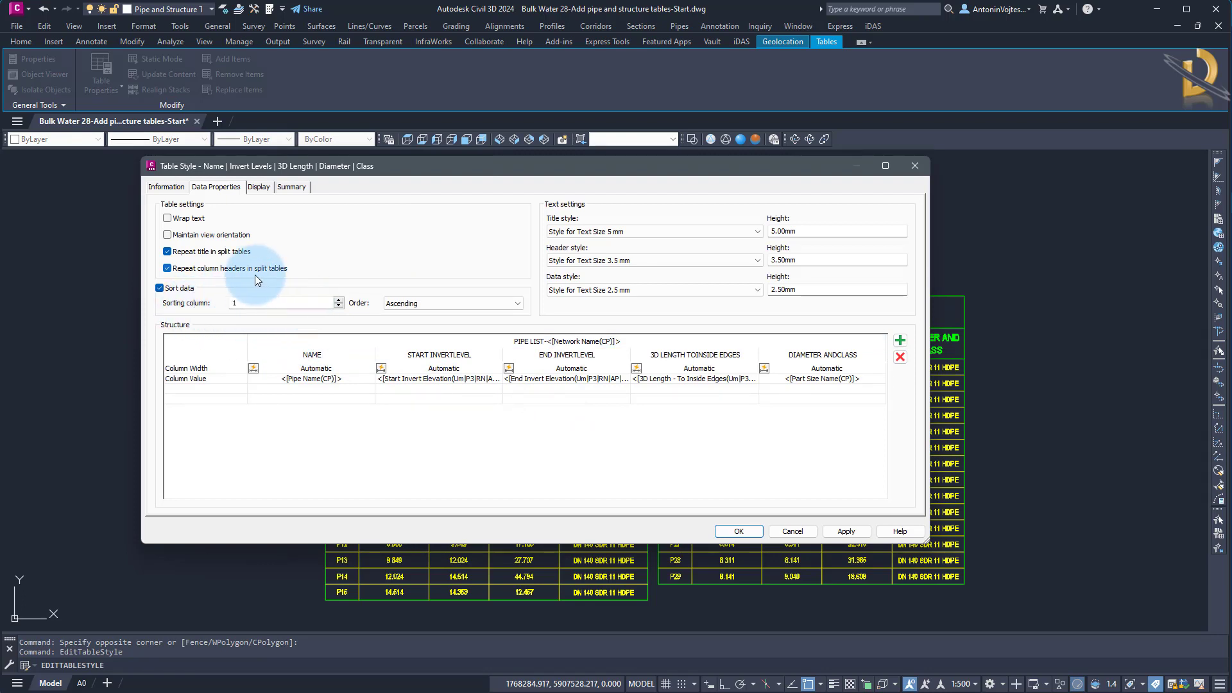
left_click(421, 309)
left_click(421, 309)
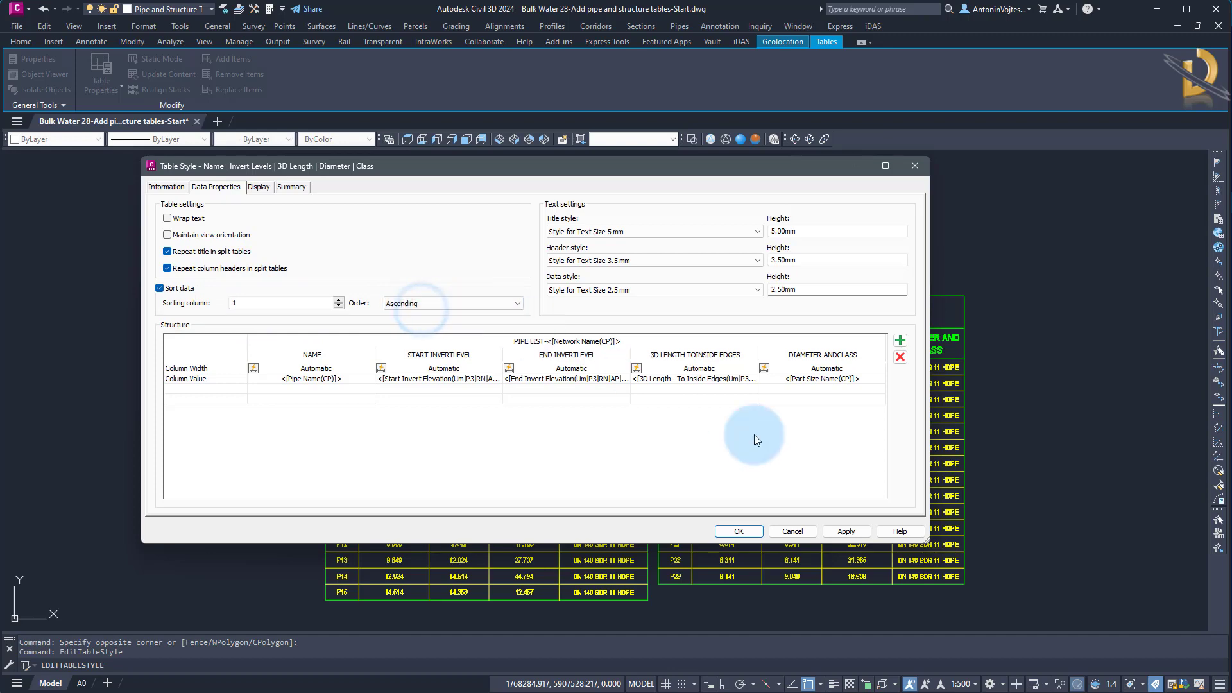
left_click(793, 531)
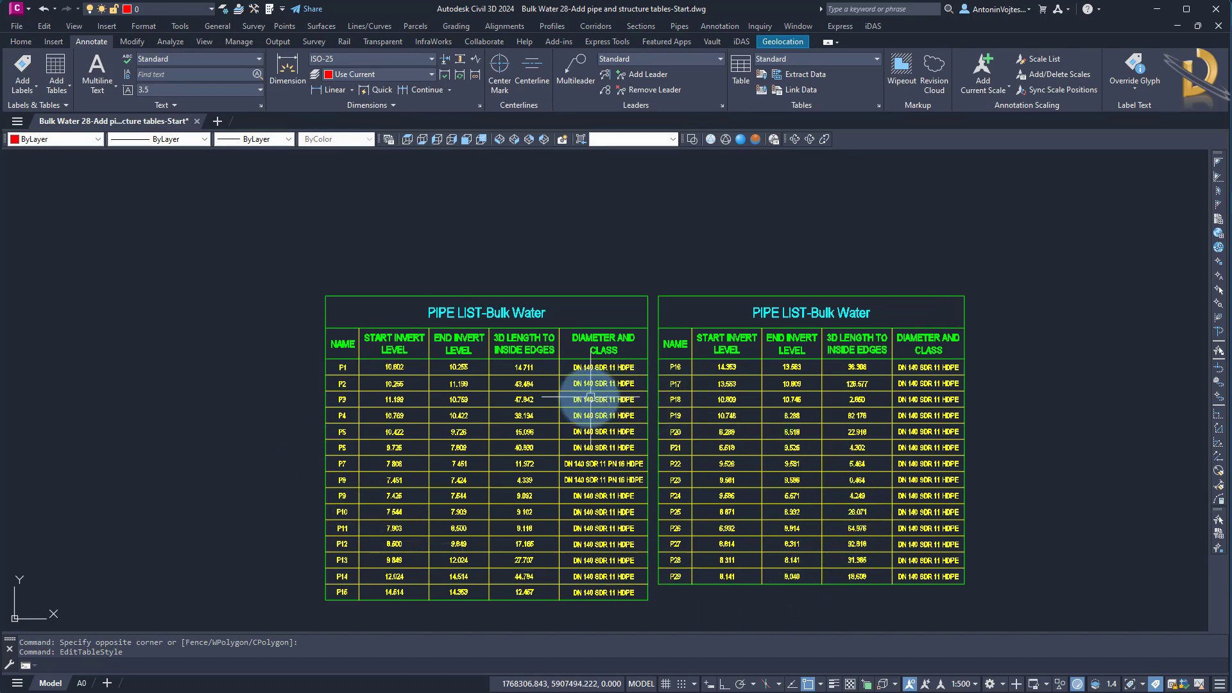
Turn on visibility of the title, header and data area fills in the pipe list's table style.
middle_click_drag(580, 411, 592, 369)
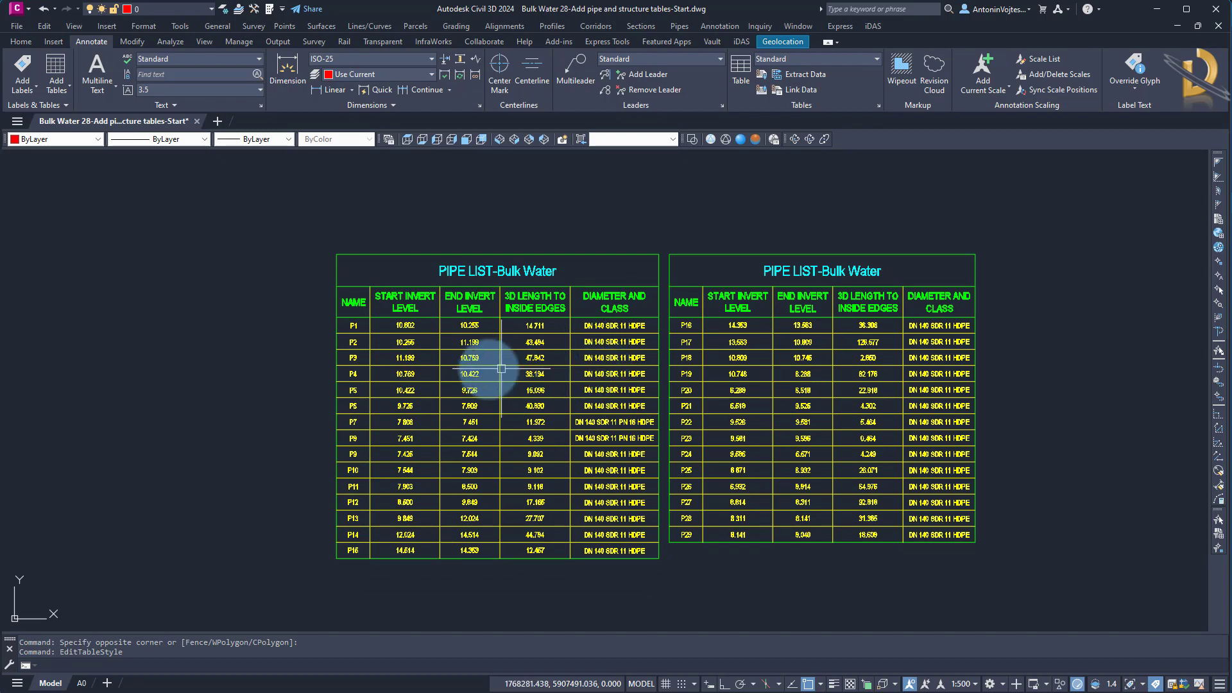
left_click(410, 259)
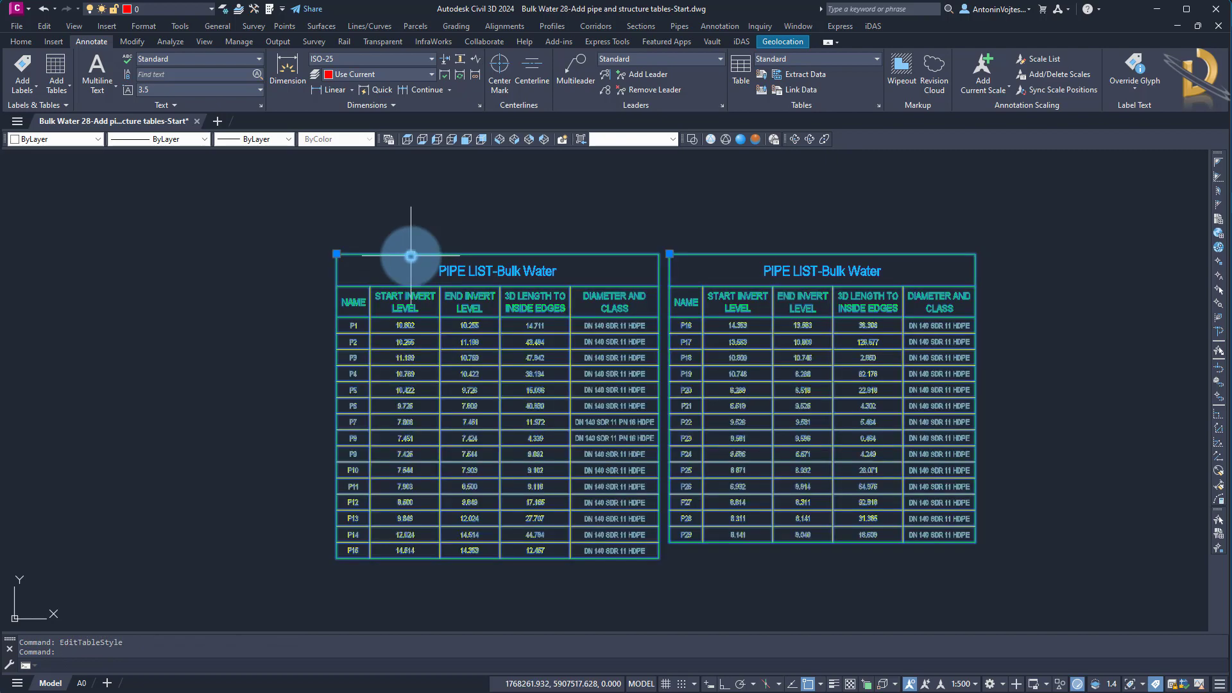
right_click(412, 258)
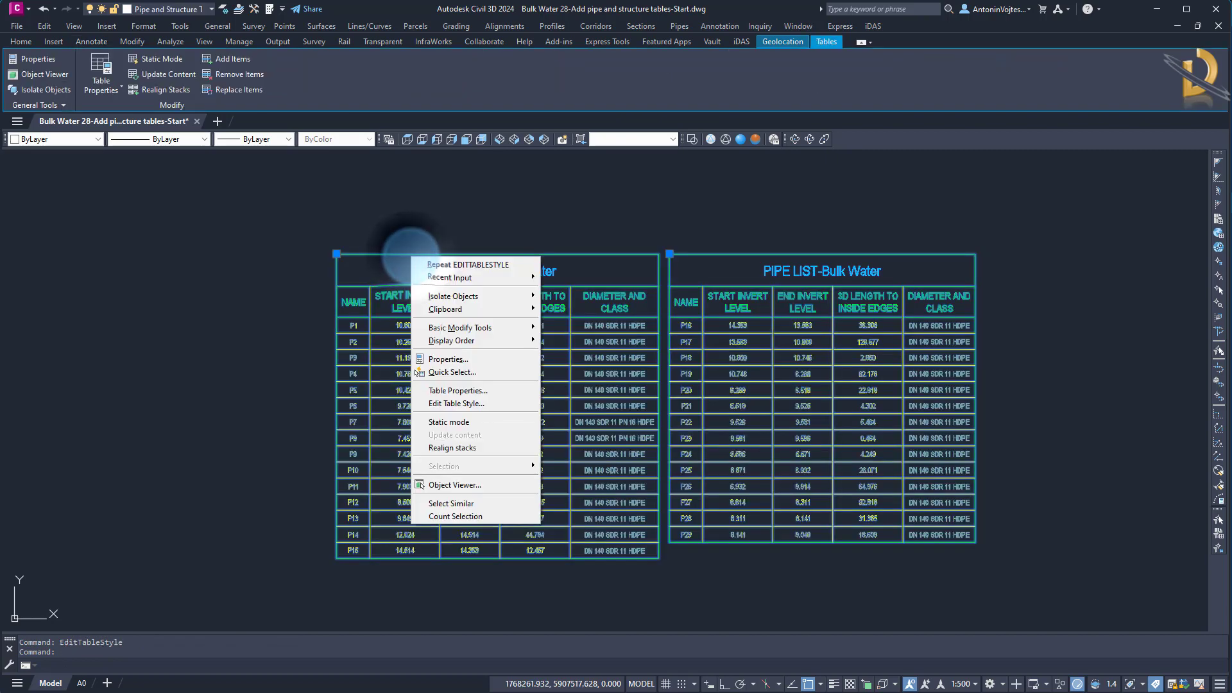
left_click(467, 405)
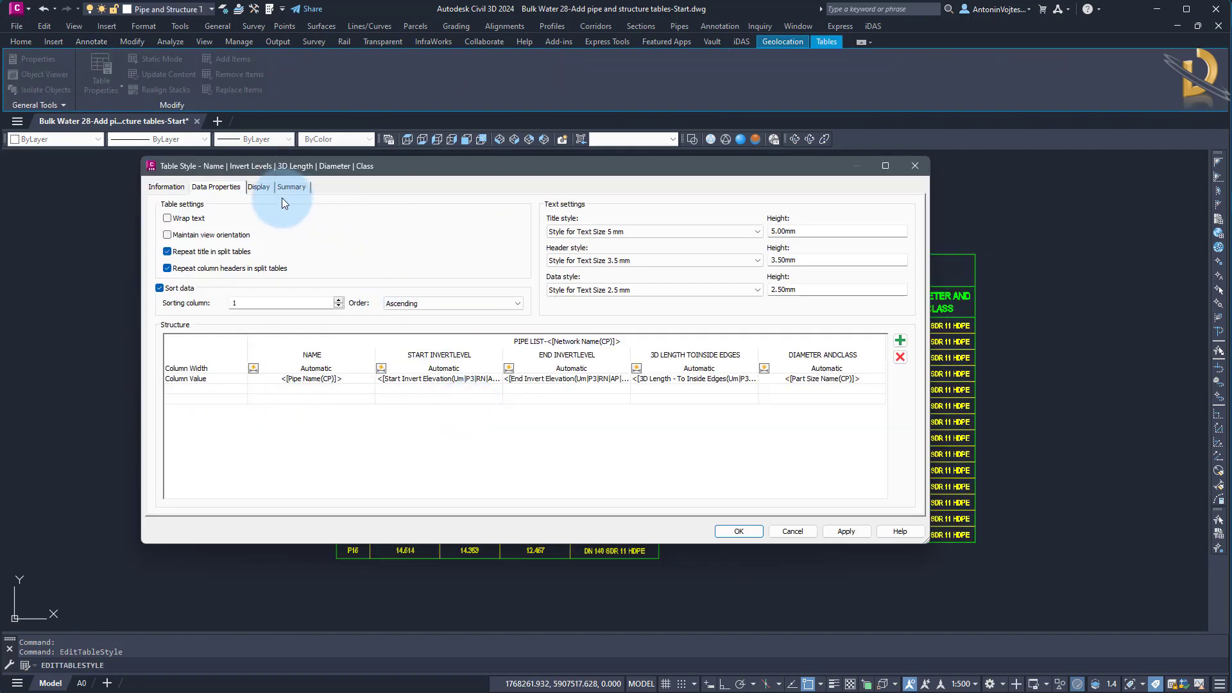
left_click(259, 188)
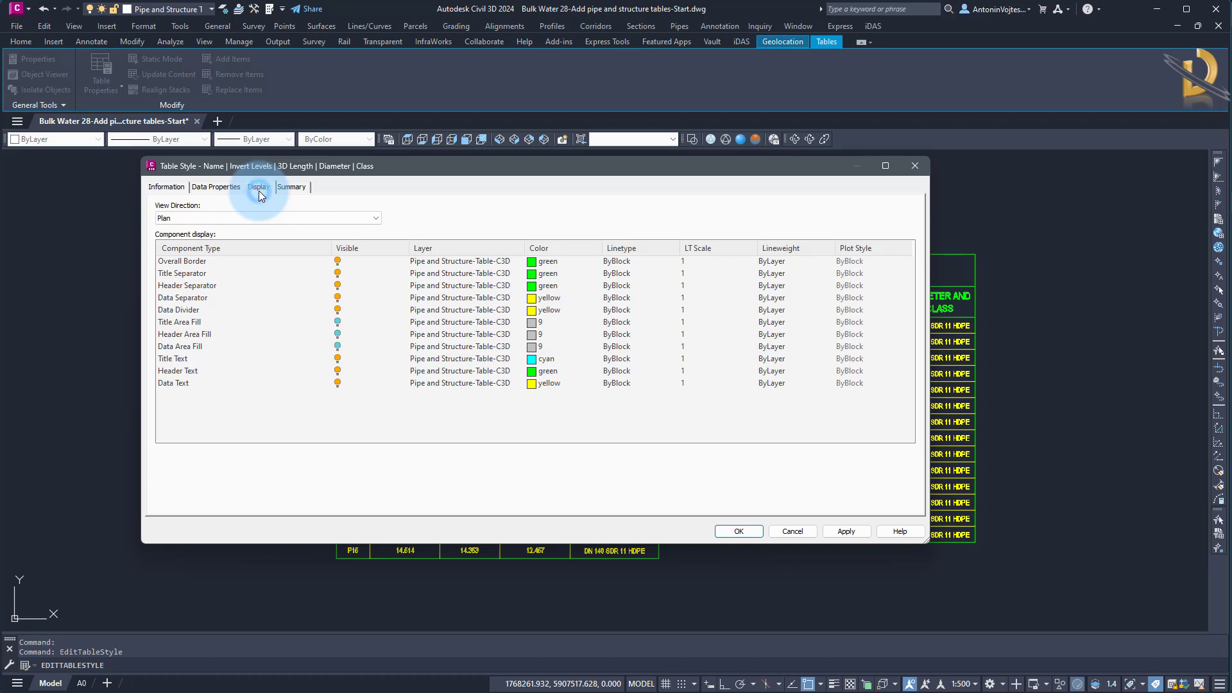
left_click(187, 322)
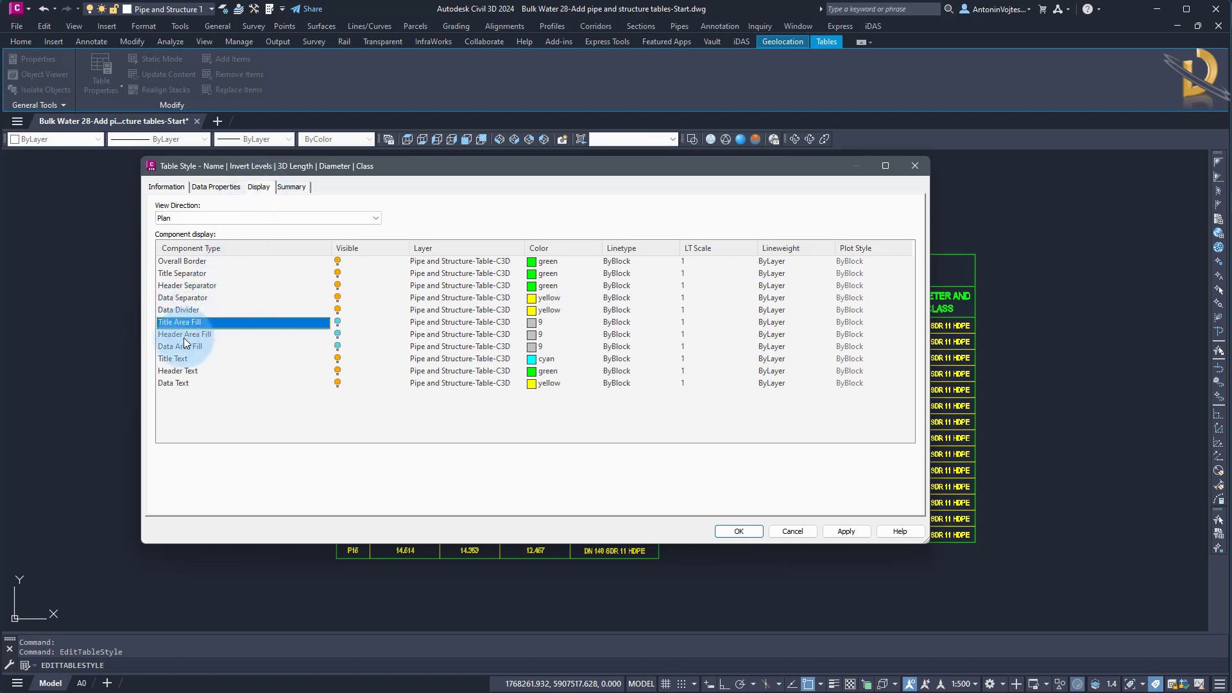
left_click(178, 349, "shift")
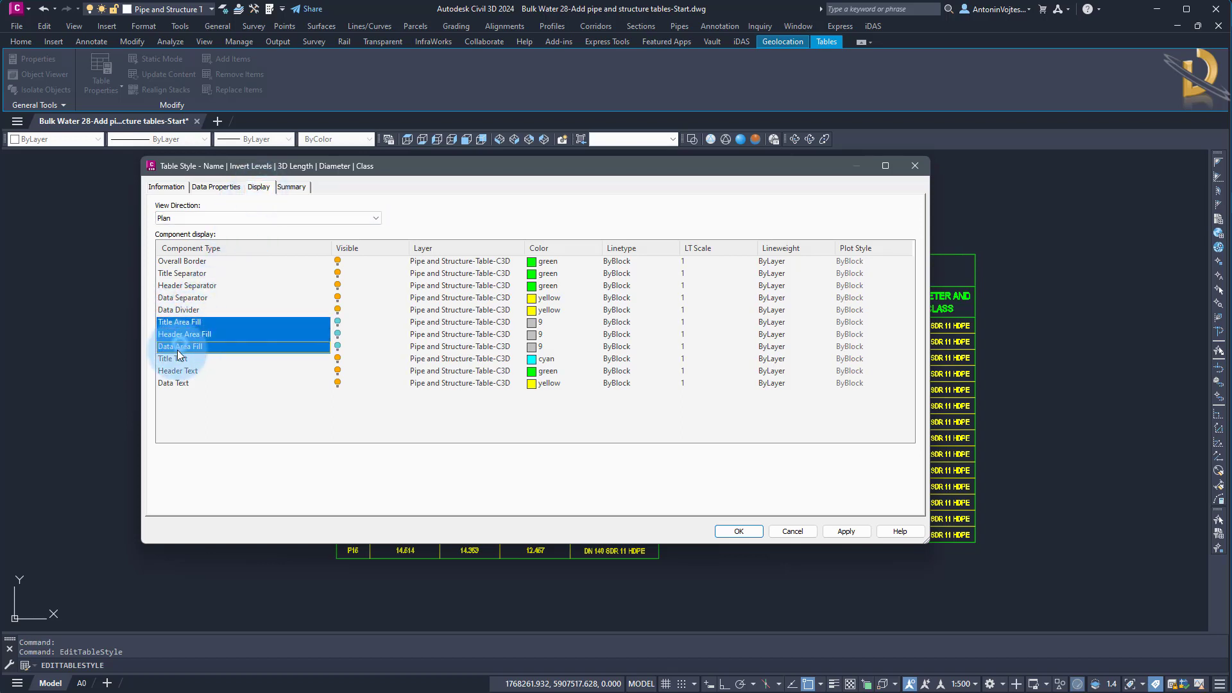
left_click(337, 322)
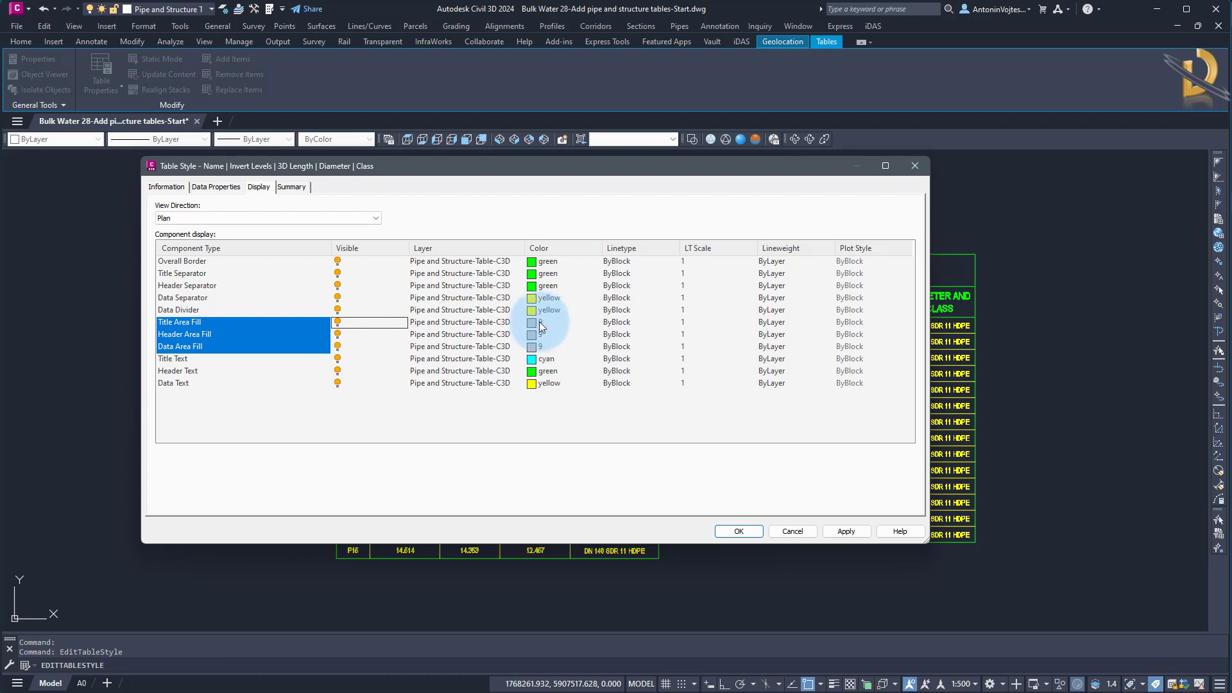
left_click(739, 531)
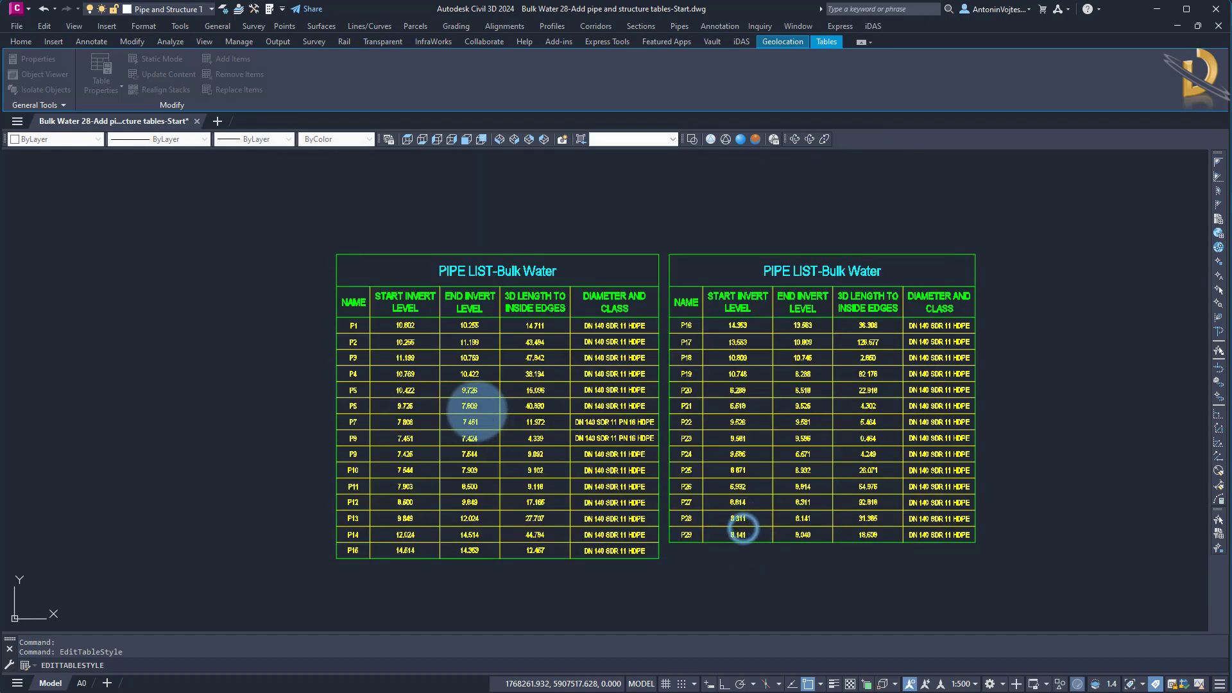
Set the pipe list's maximum rows per table to 10 in its table properties, keeping the current table style.
left_click(468, 254)
right_click(468, 255)
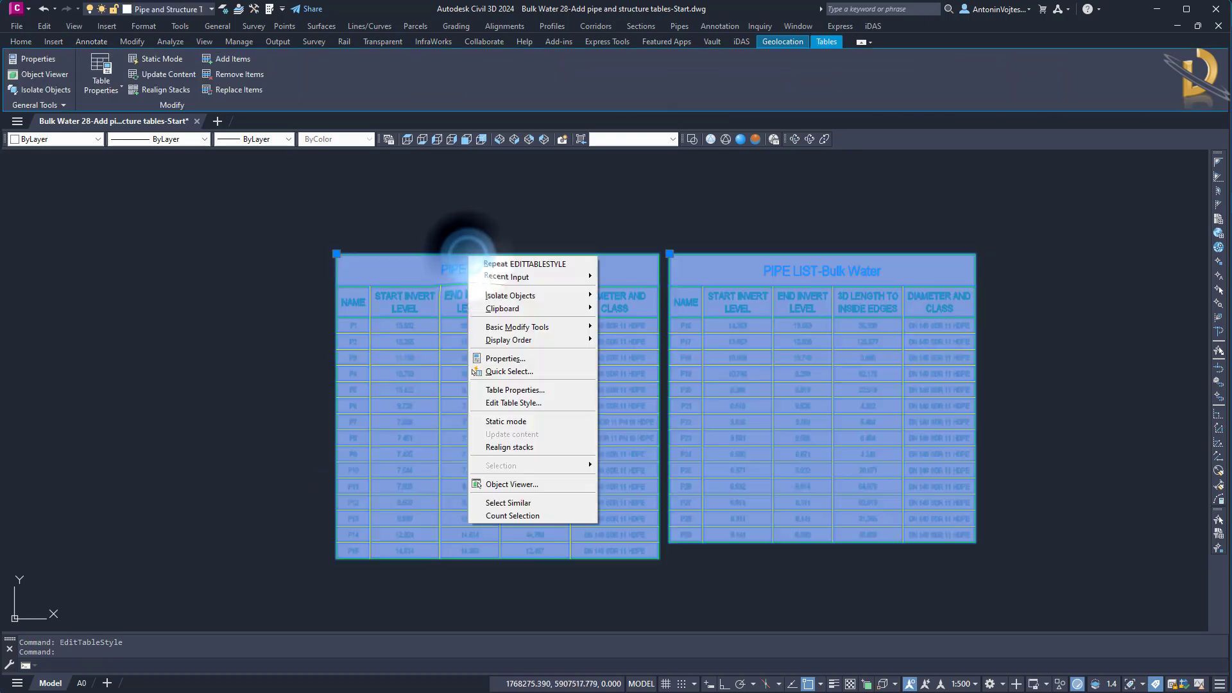
left_click(517, 393)
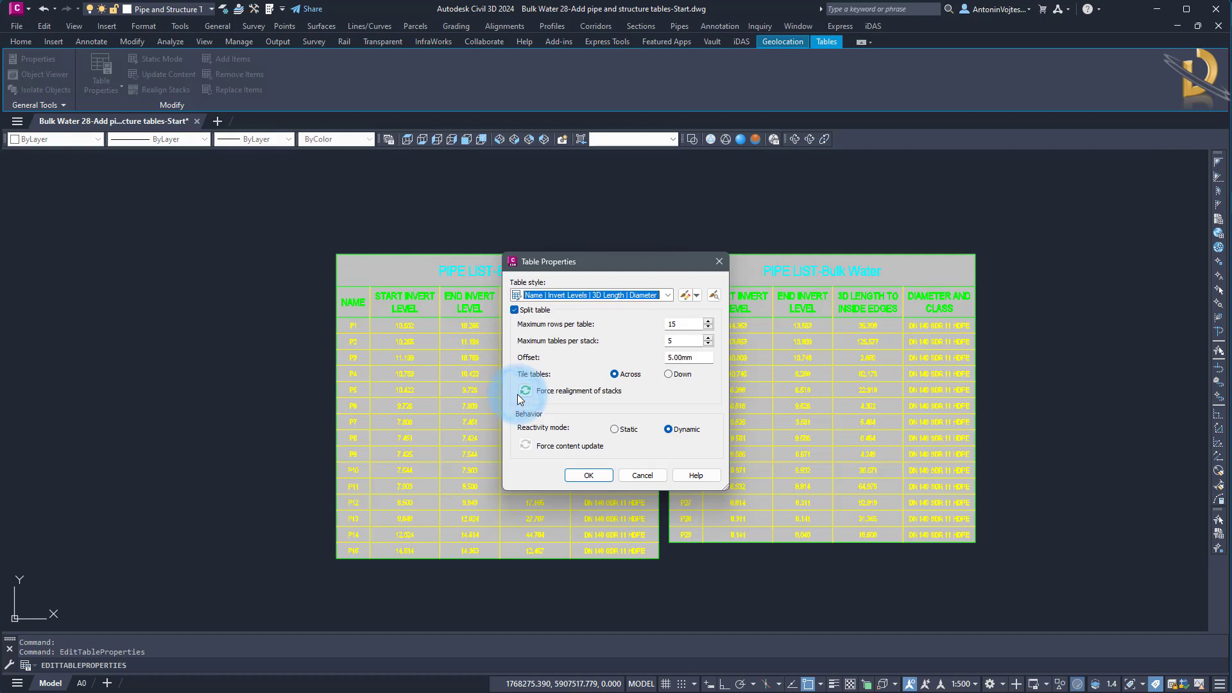
left_click(668, 295)
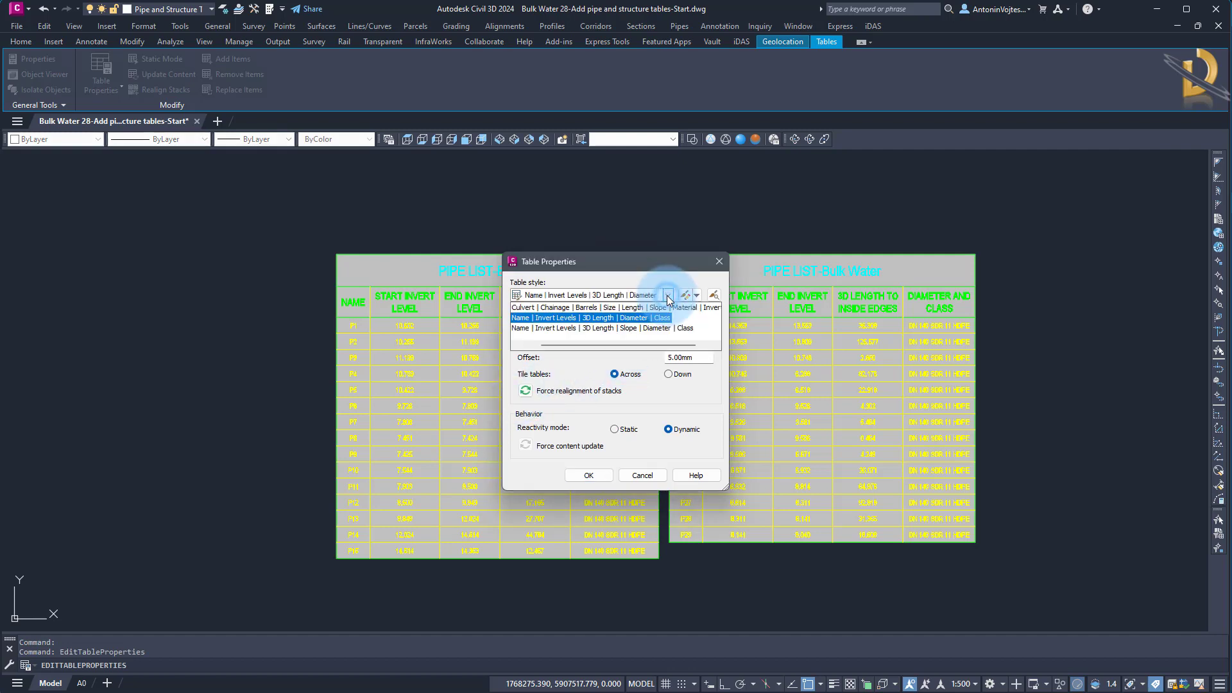
left_click(668, 295)
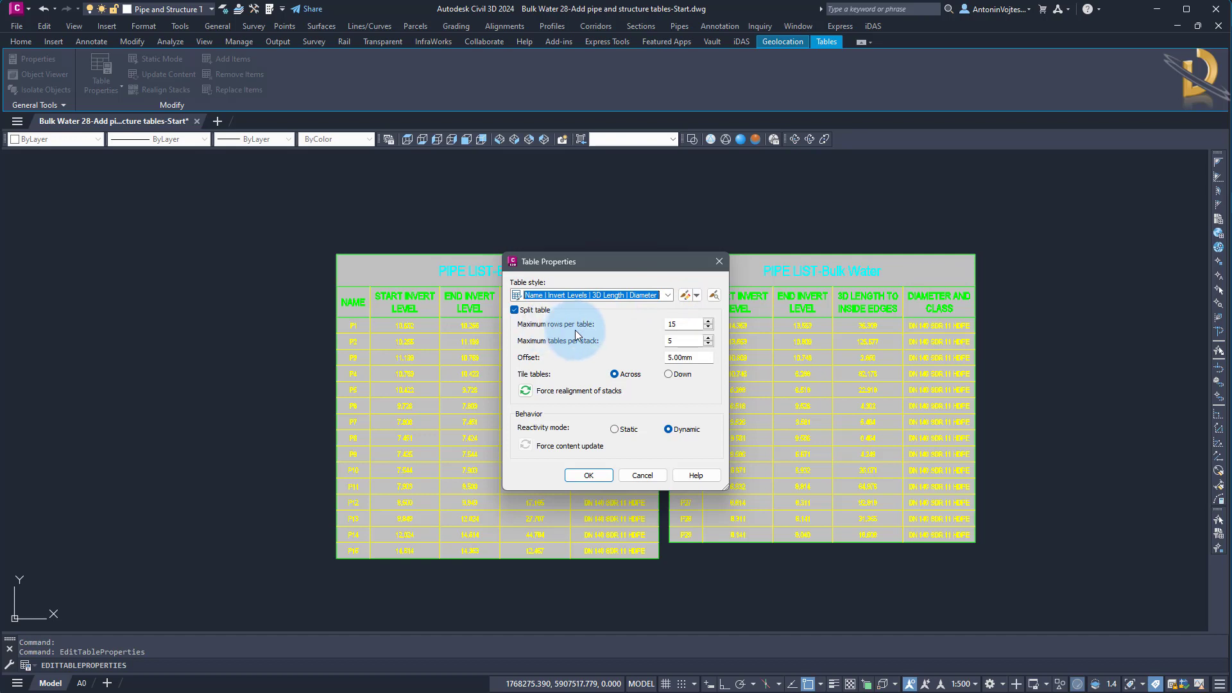
double_click(686, 324)
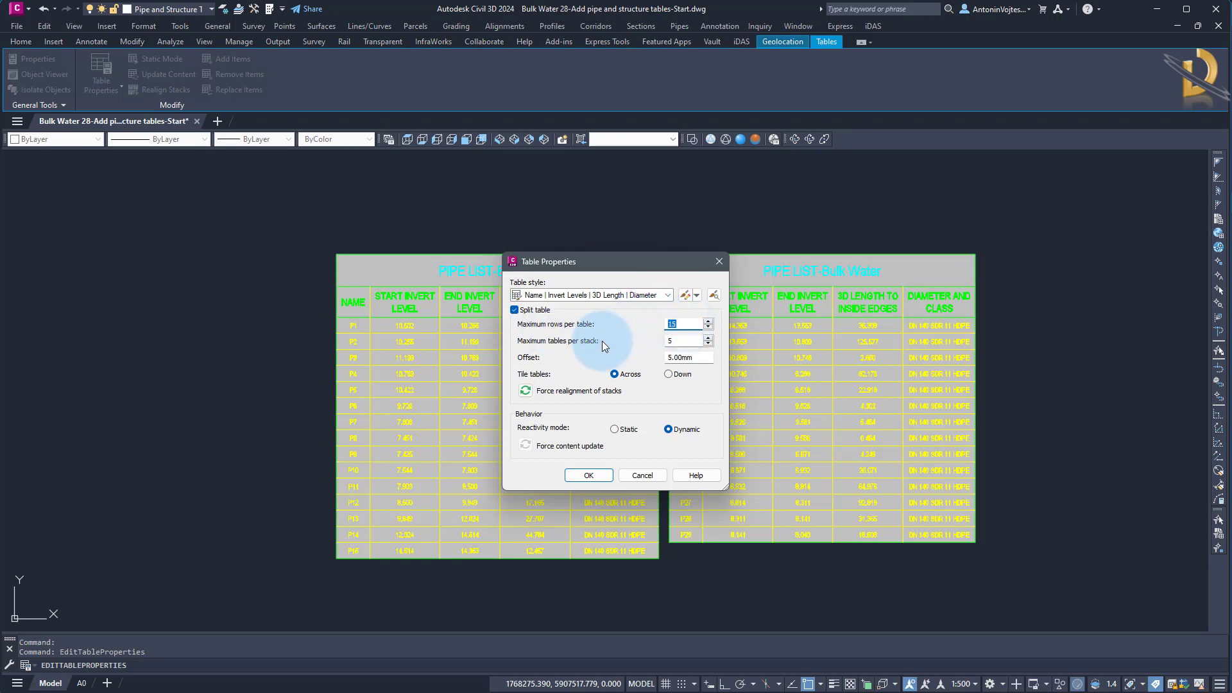
type("10")
left_click(589, 475)
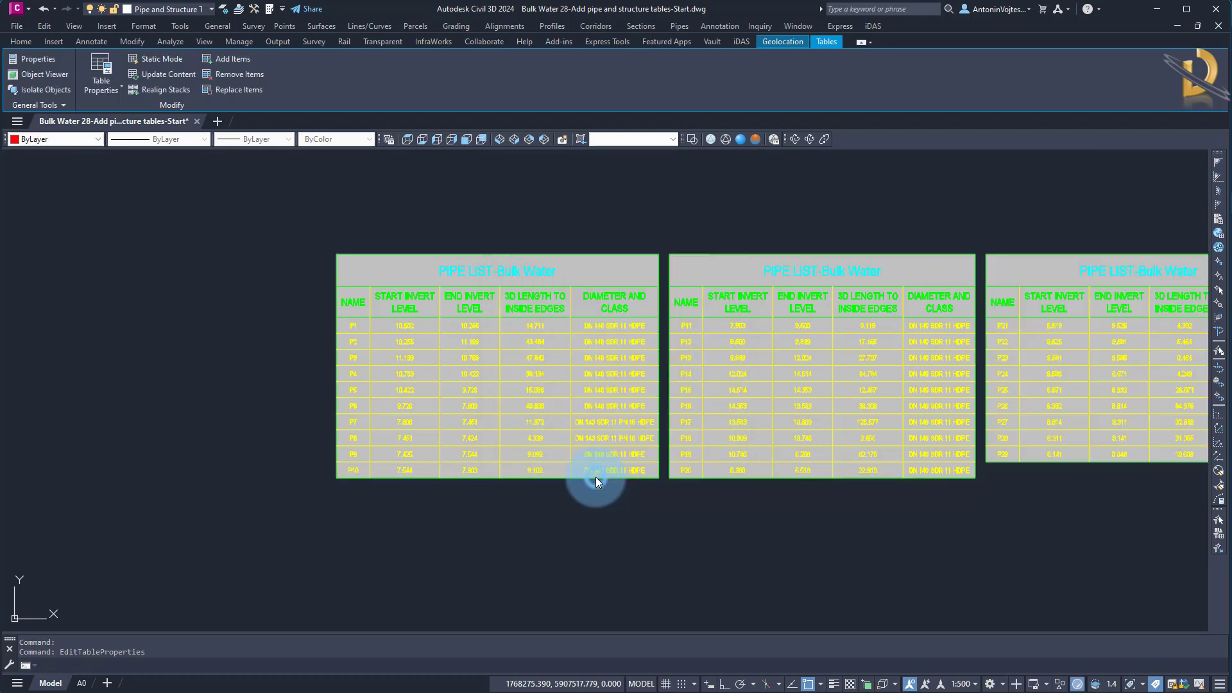
Realign the stacks of the split pipe list tables.
middle_click_drag(718, 501, 448, 503)
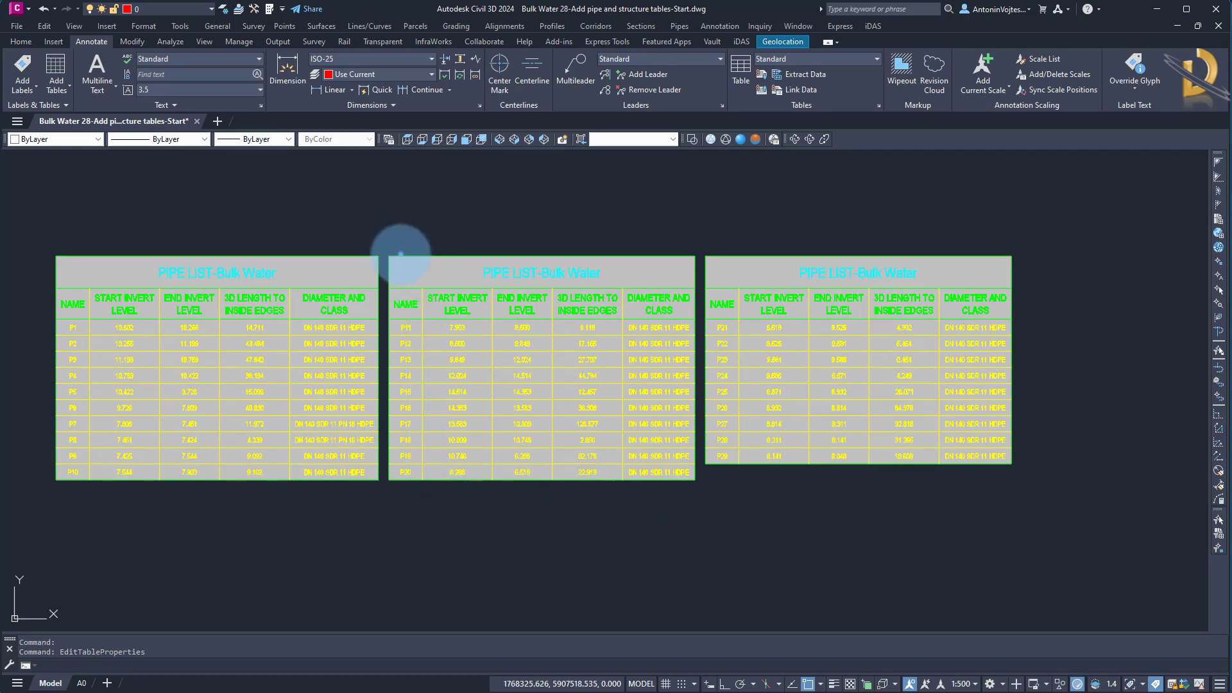
left_click(401, 253)
right_click(401, 254)
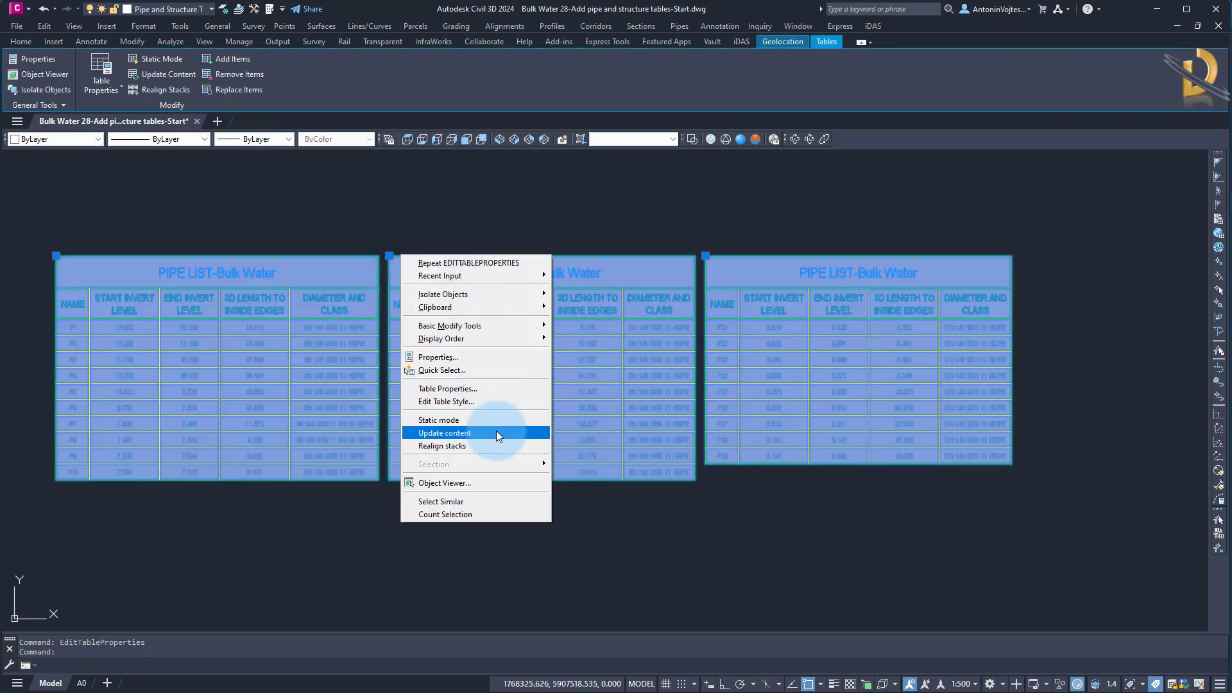
left_click(490, 446)
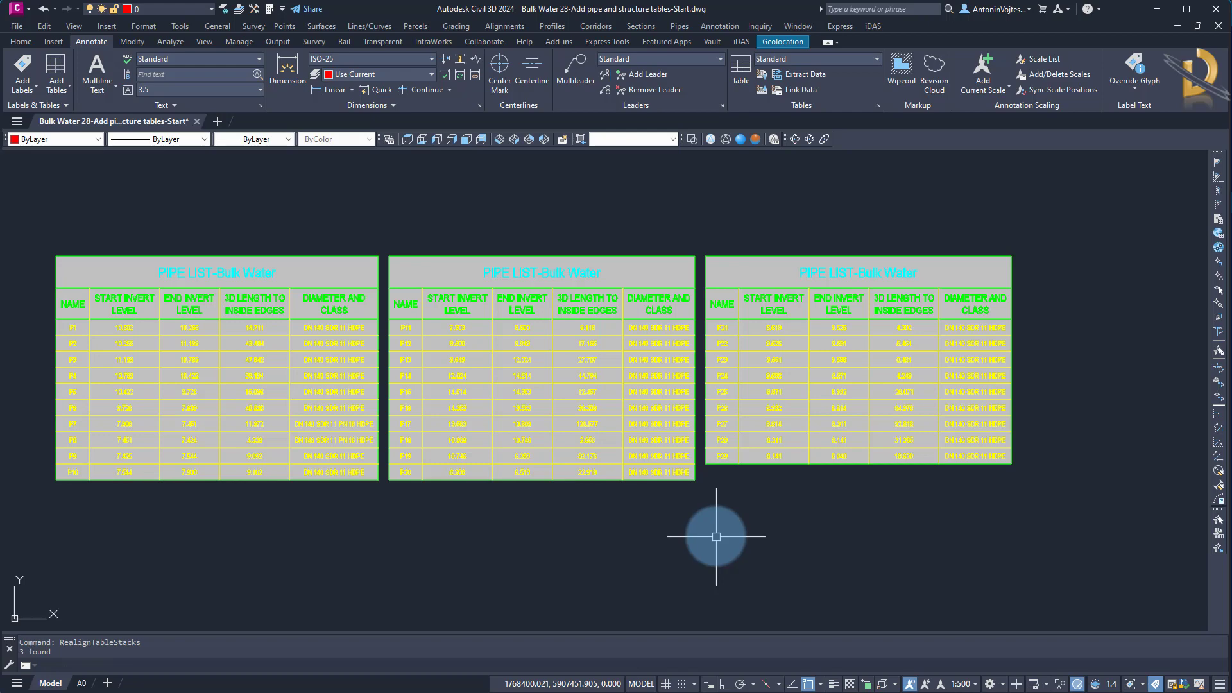
Open a widened Toolspace on the Bulk Water network's structures and sort their list by description.
scroll(781, 347, "down", 10)
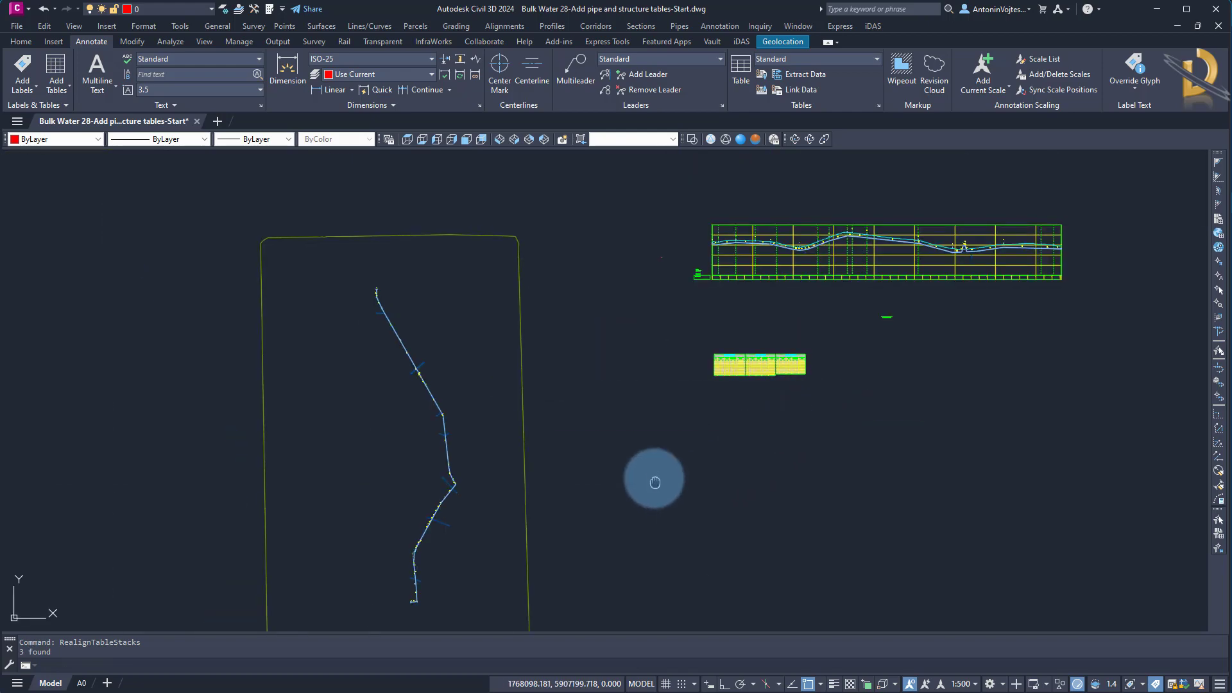
middle_click_drag(655, 482, 635, 426)
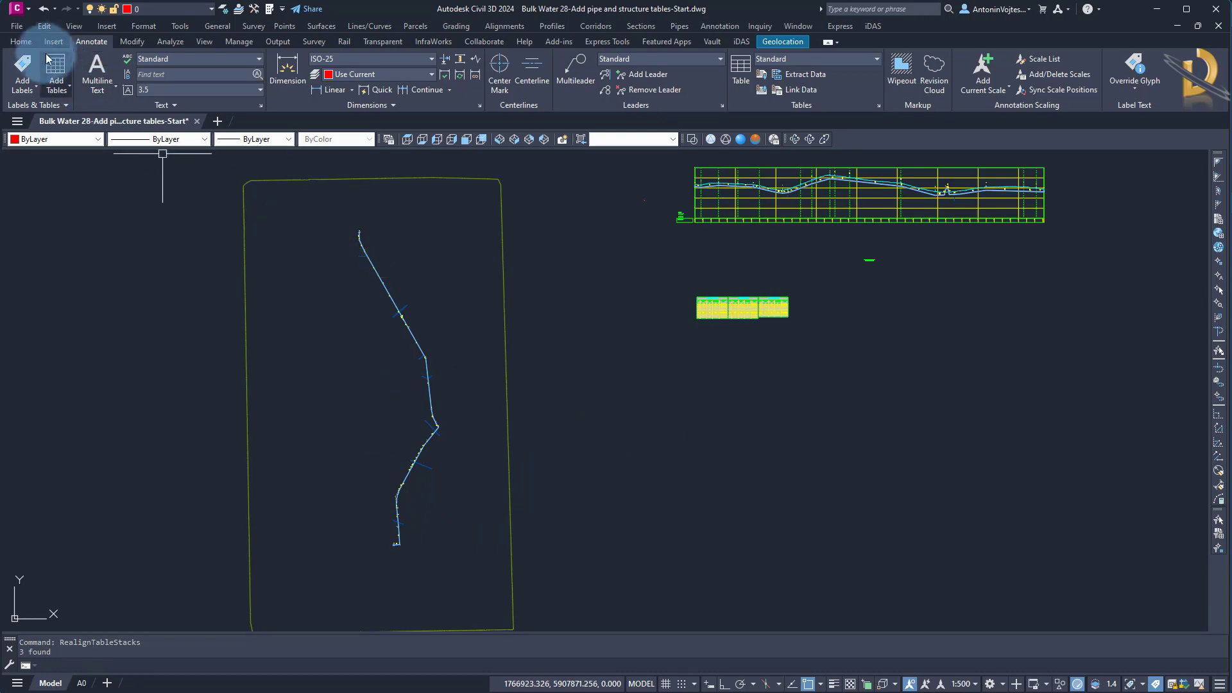
left_click(20, 41)
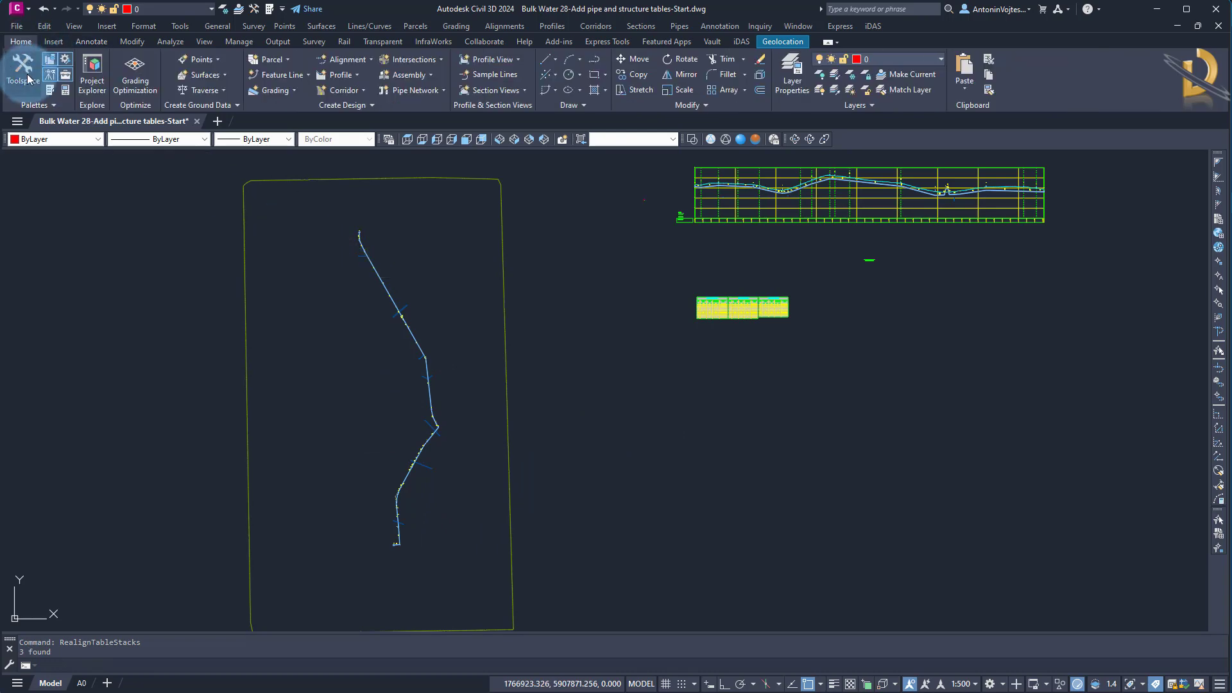
left_click(25, 74)
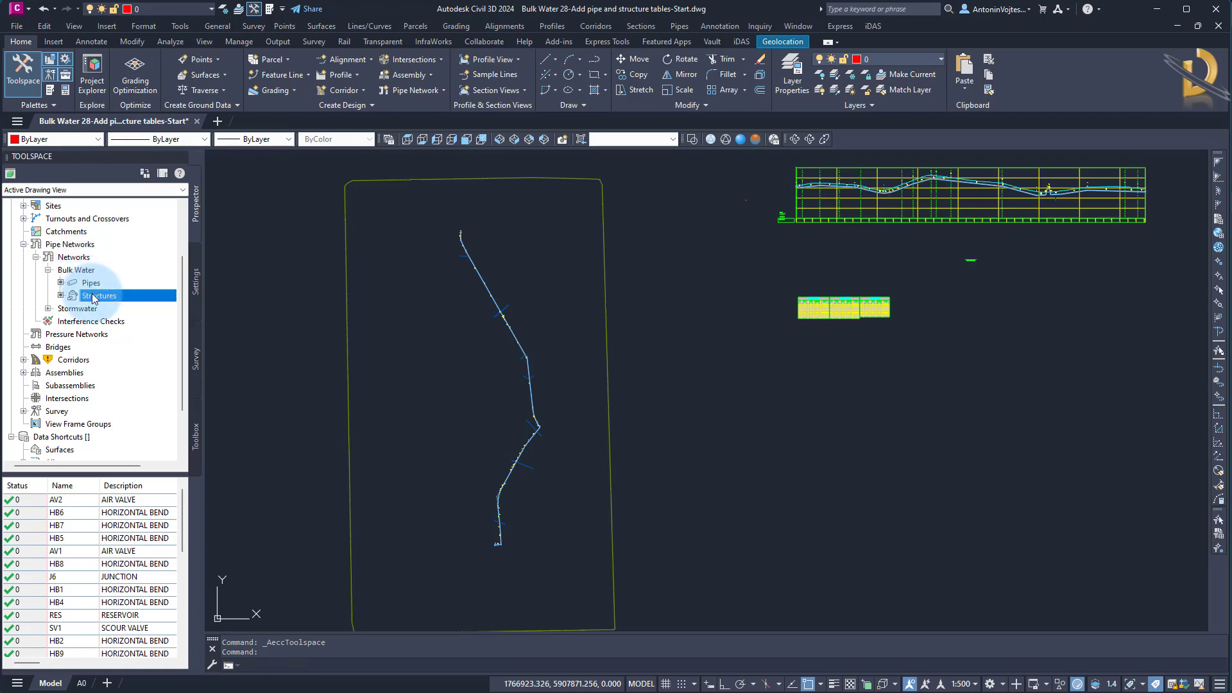
left_click(204, 387)
left_click_drag(203, 388, 285, 393)
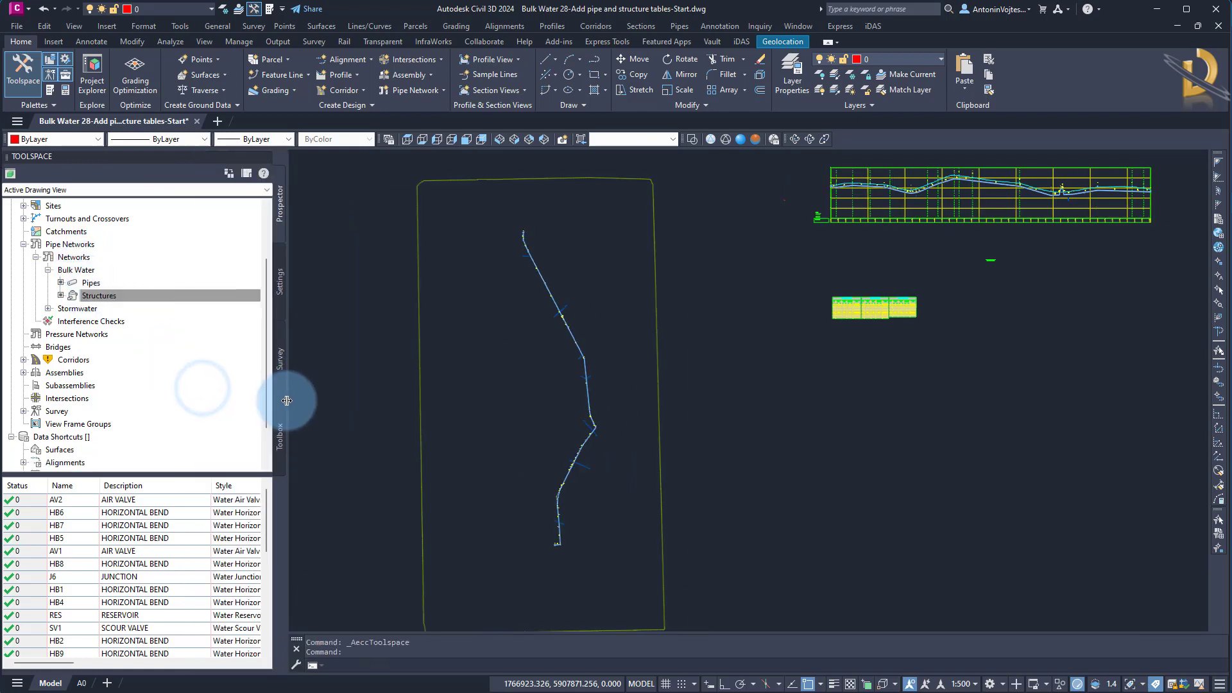
left_click(127, 490)
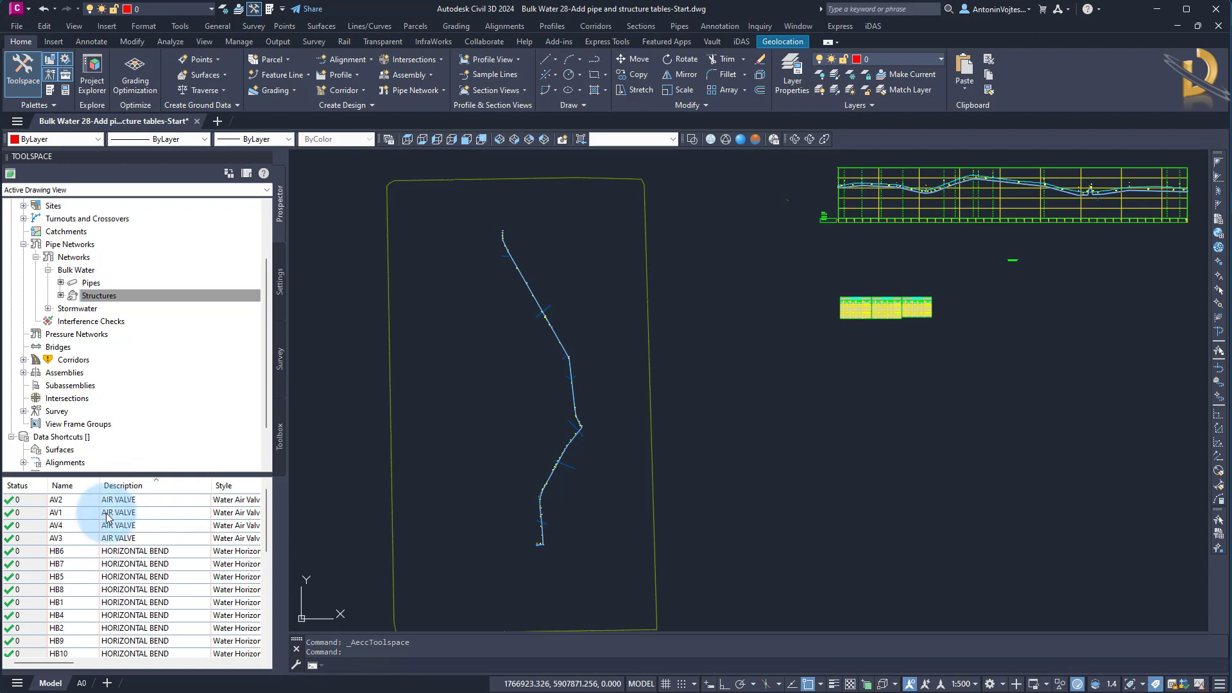
Locate air valves AV1 to AV4 in the drawing by selecting them from the structures list, and clear the selection.
left_click(136, 500)
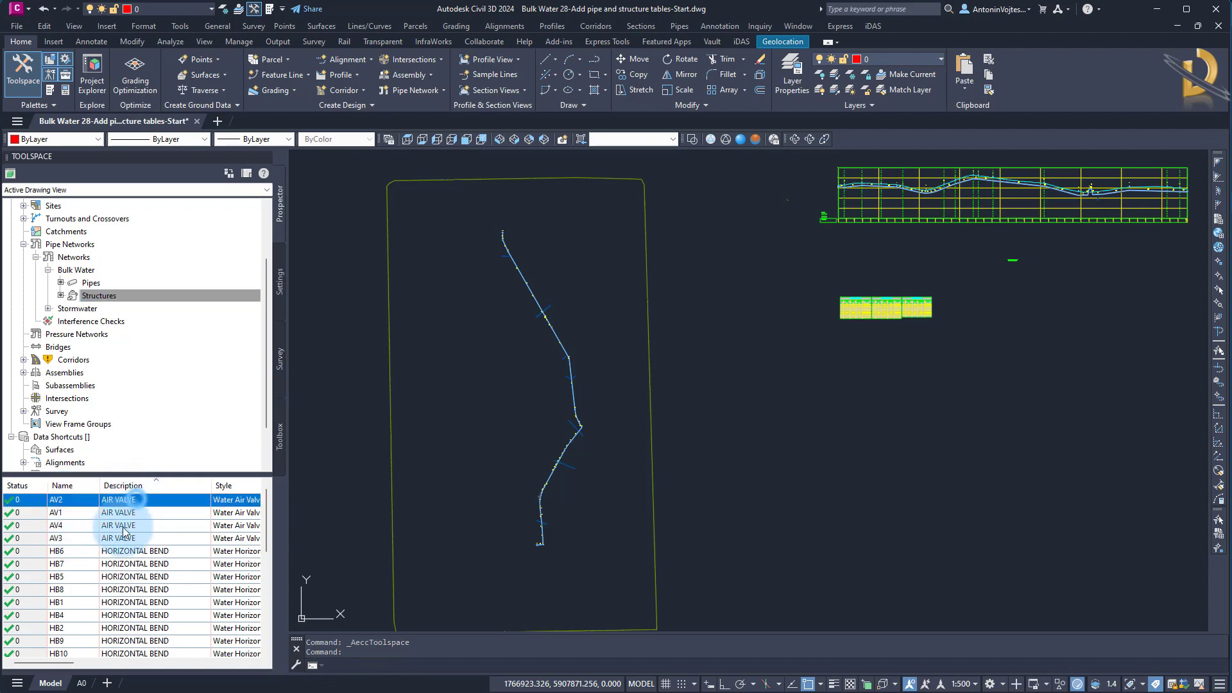
left_click(124, 538, "shift")
right_click(125, 539)
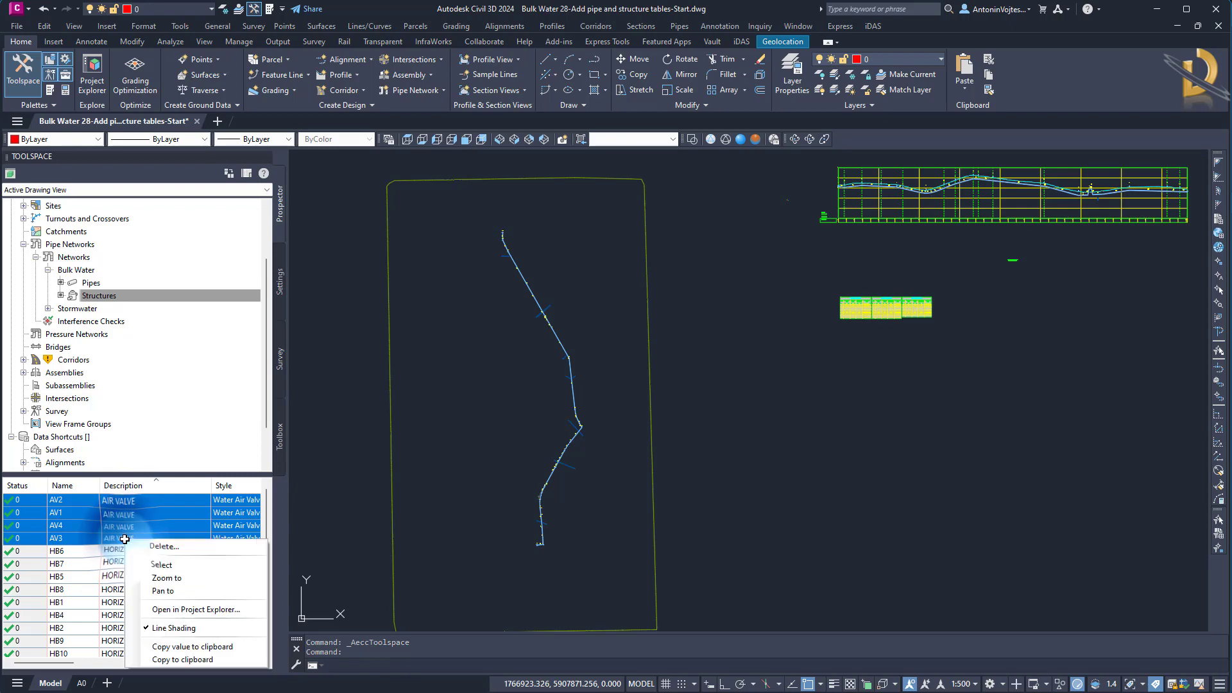
left_click(161, 565)
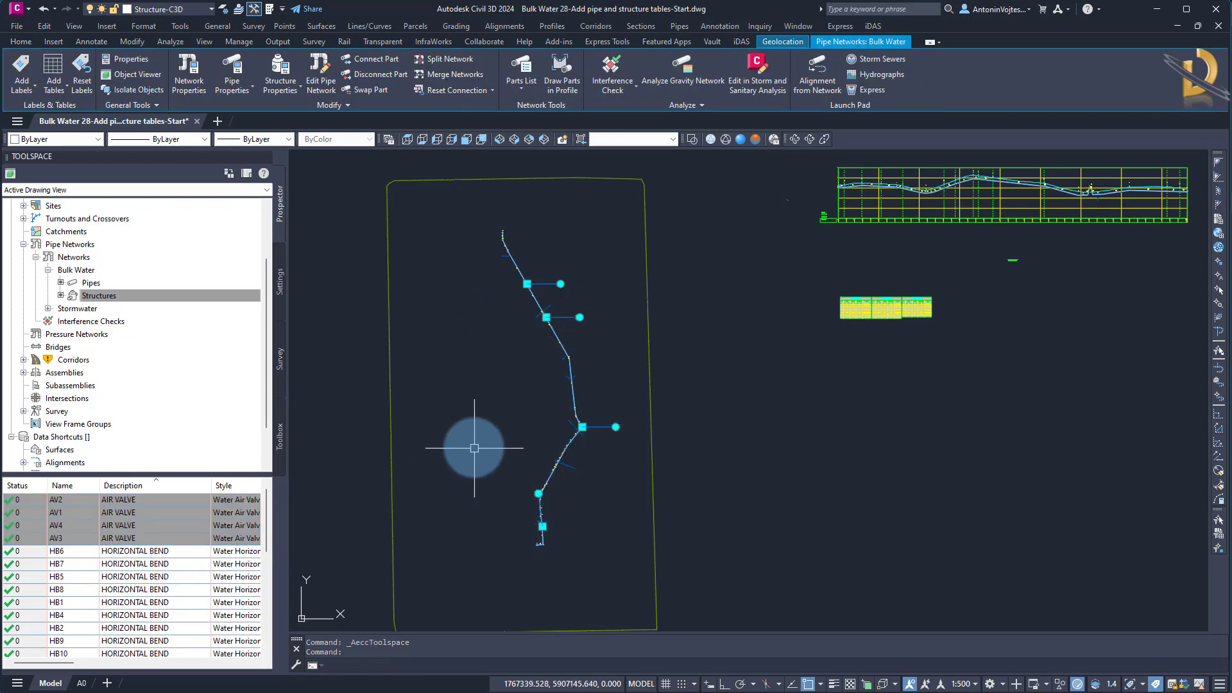
key("Escape")
left_click(489, 403)
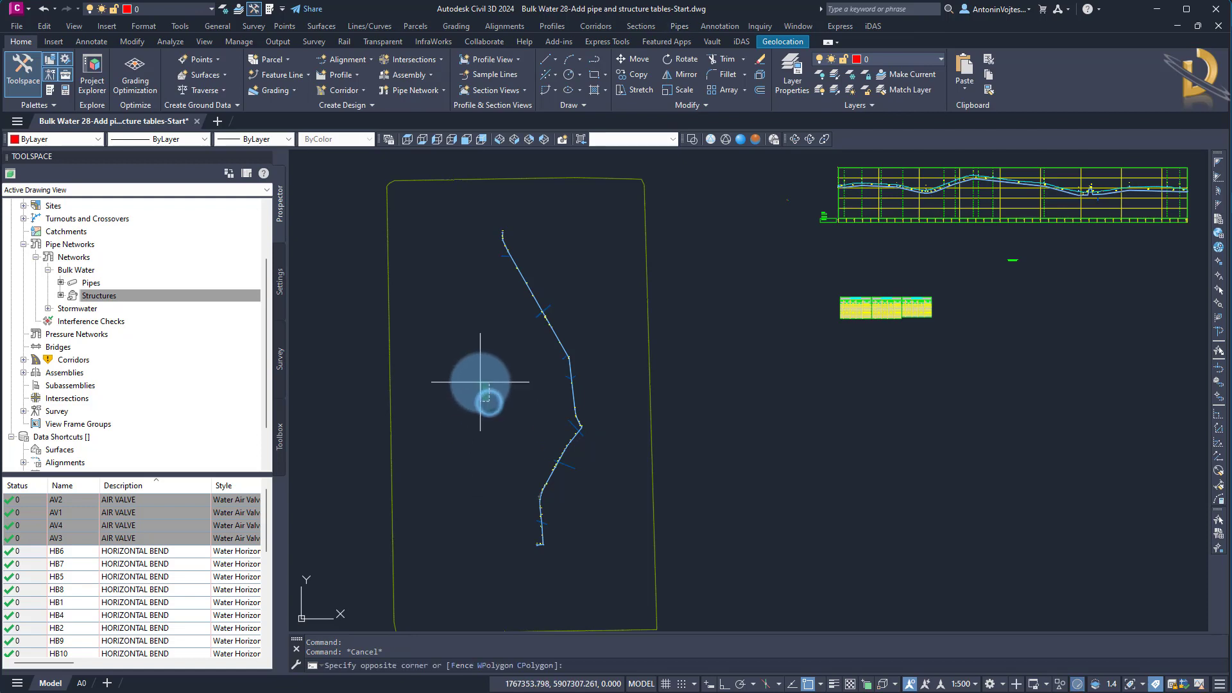
left_click(469, 368)
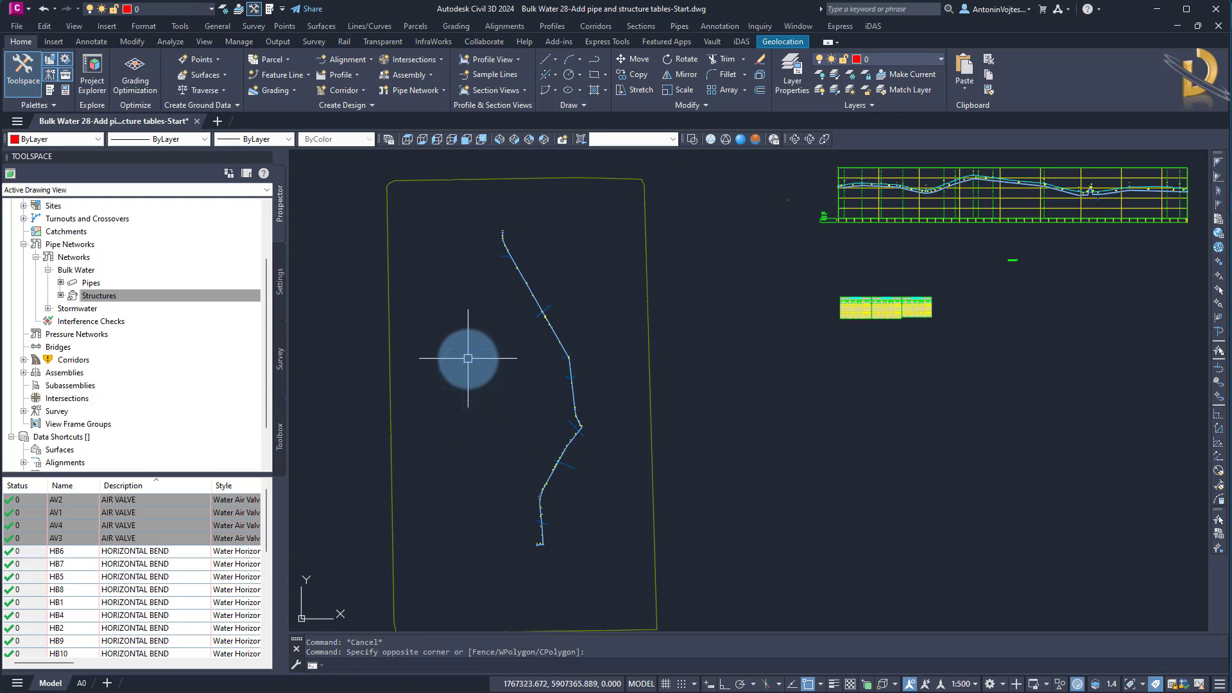
Start a structure table for the pipe network with the table style Air Valve | Name | Diameter | Pressure | Model | Description.
left_click(672, 32)
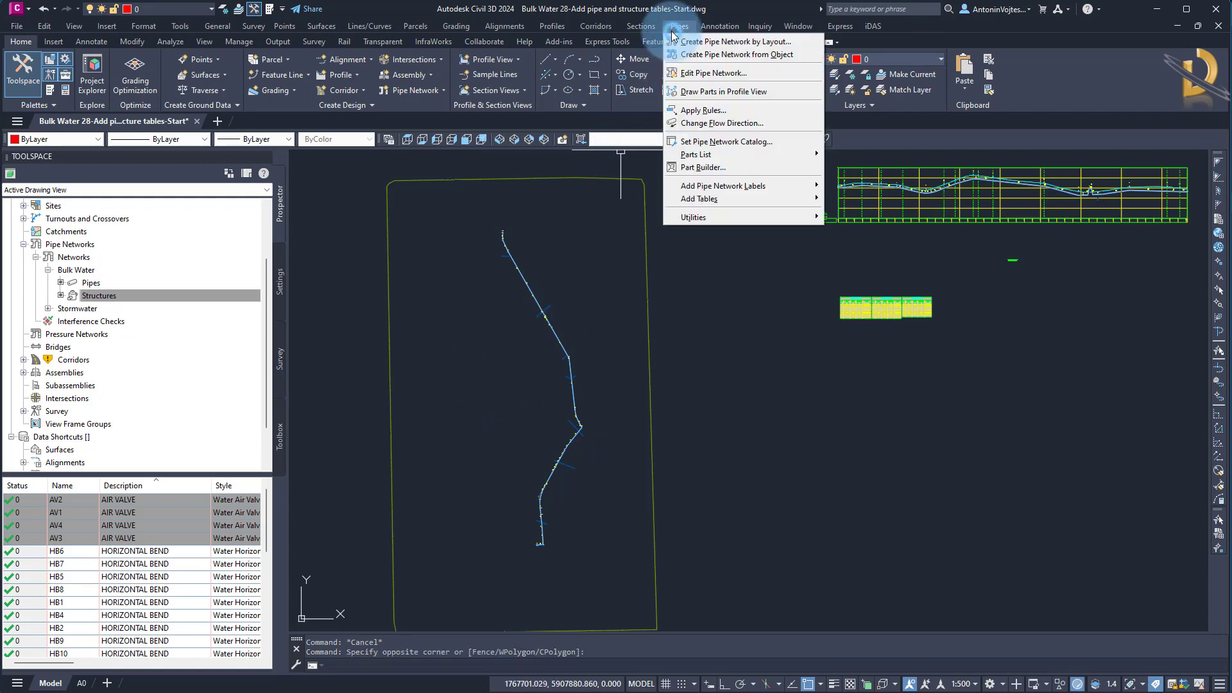
mouse_move(714, 201)
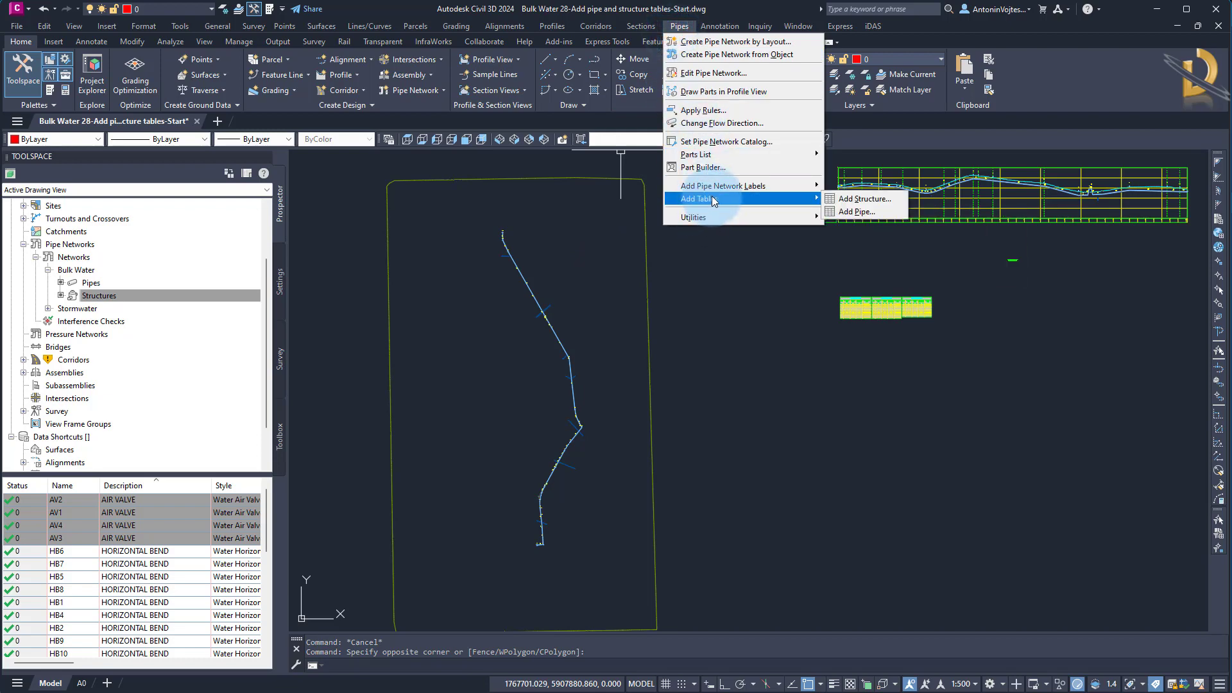
left_click(849, 198)
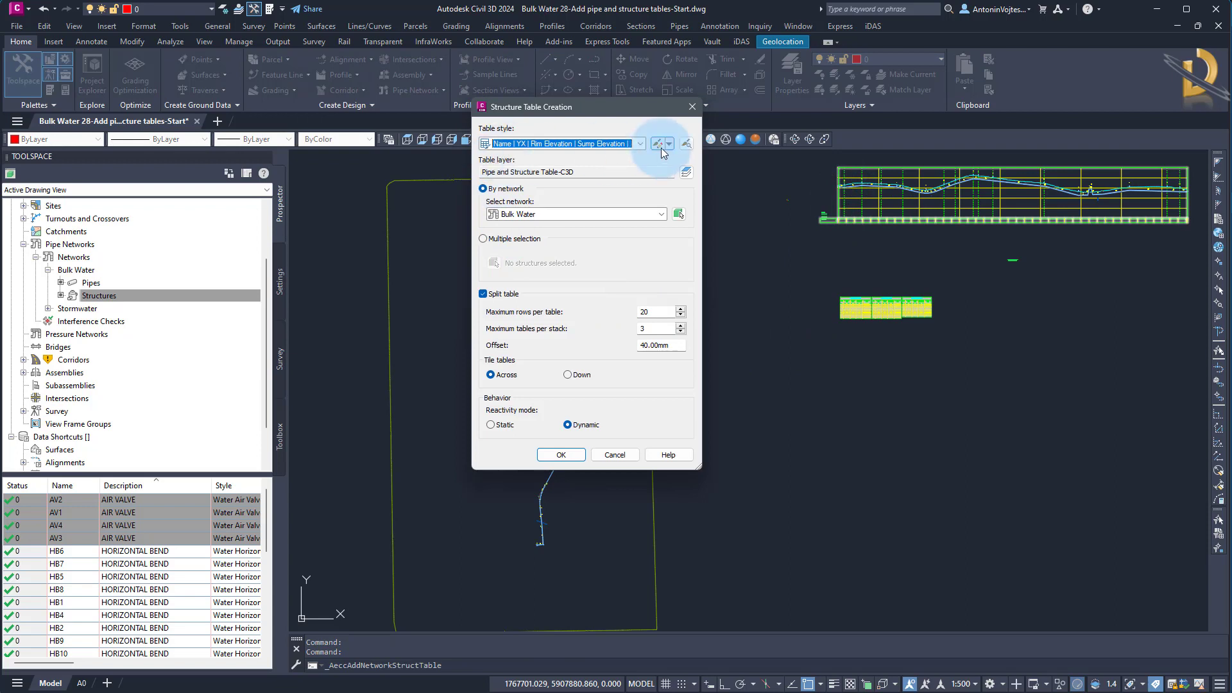
left_click(641, 144)
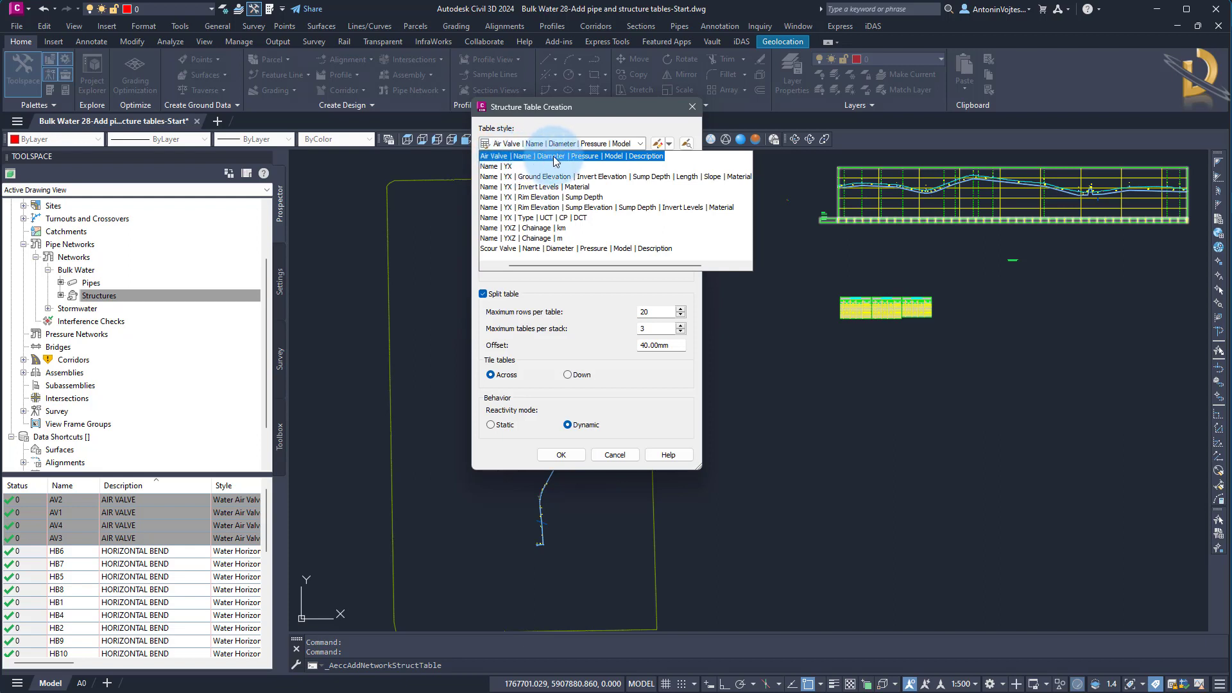
left_click(614, 162)
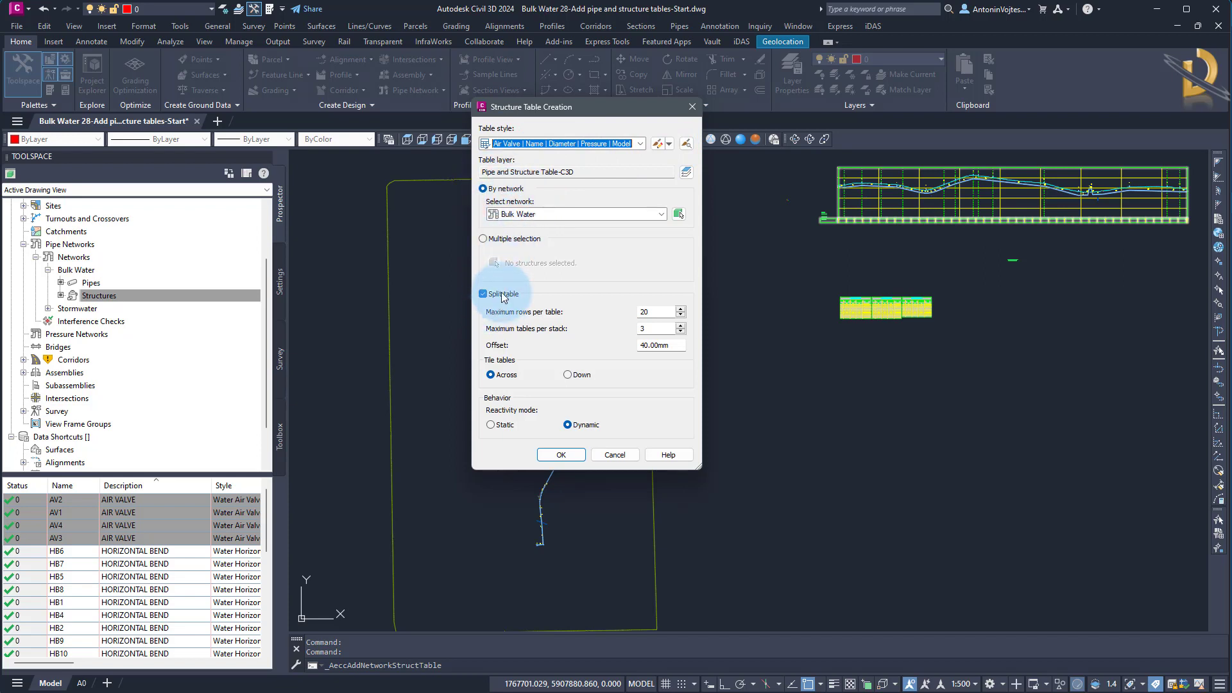
Fill the table through multiple selection with the previously selected air valves, keep it dynamic, and place it below the pipe list tables.
left_click(494, 241)
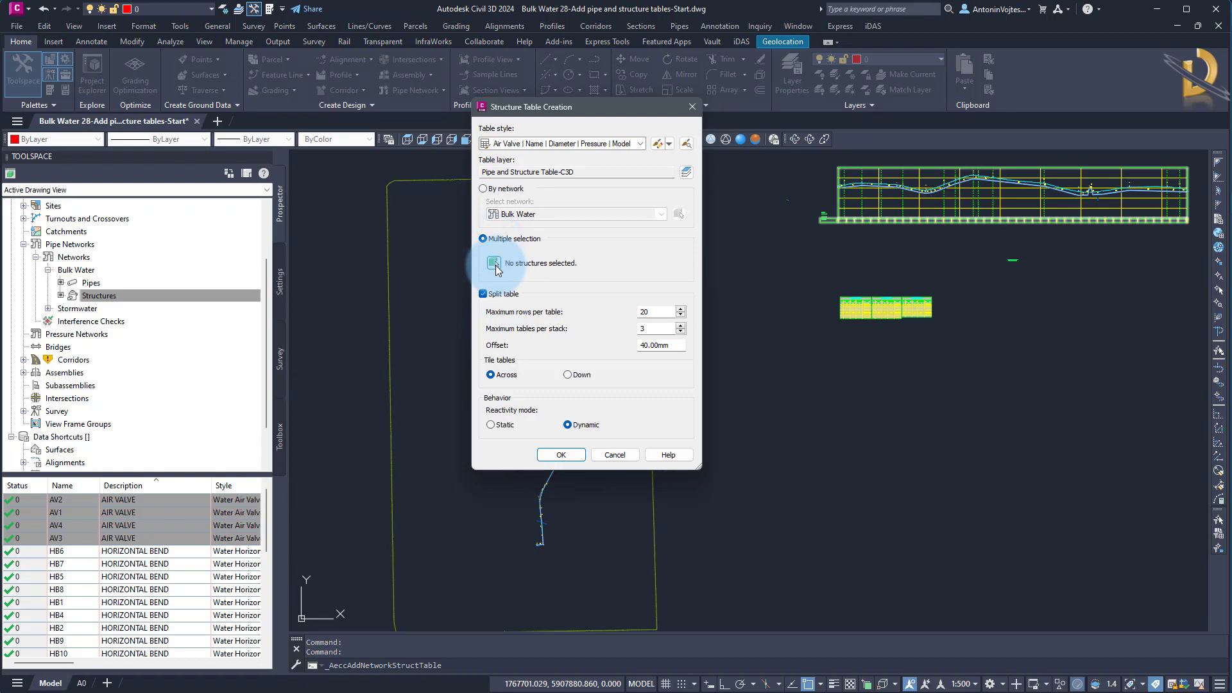
left_click(494, 265)
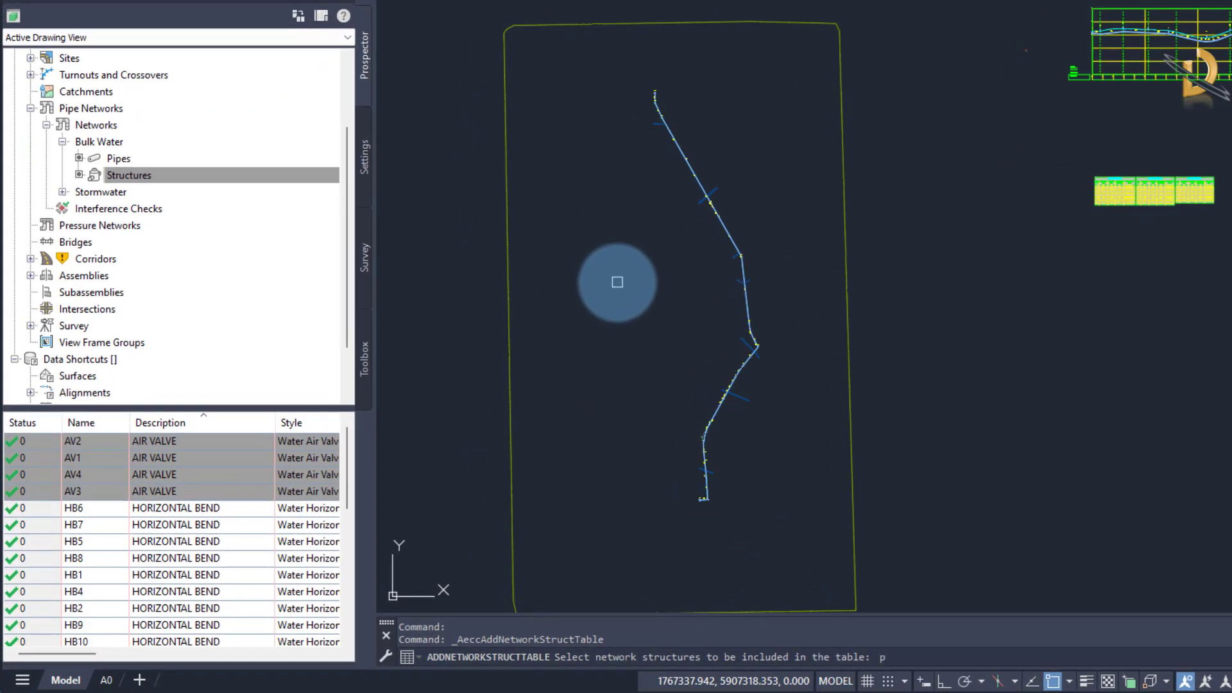
key("Return")
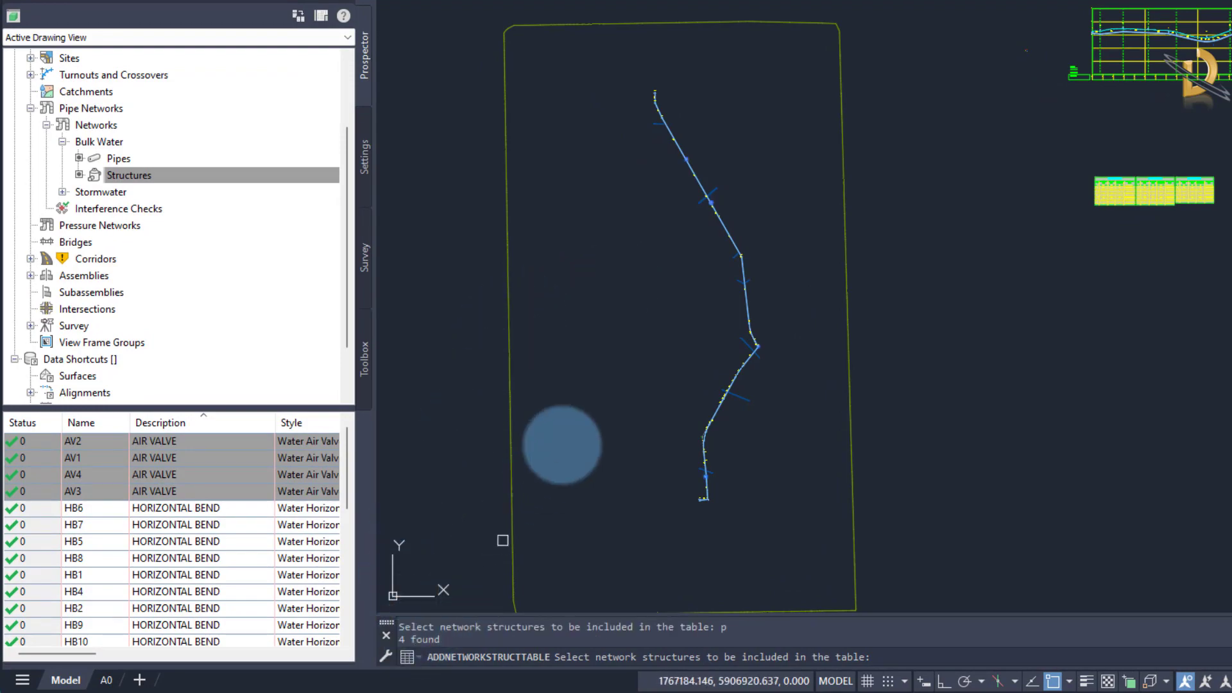
key("Return")
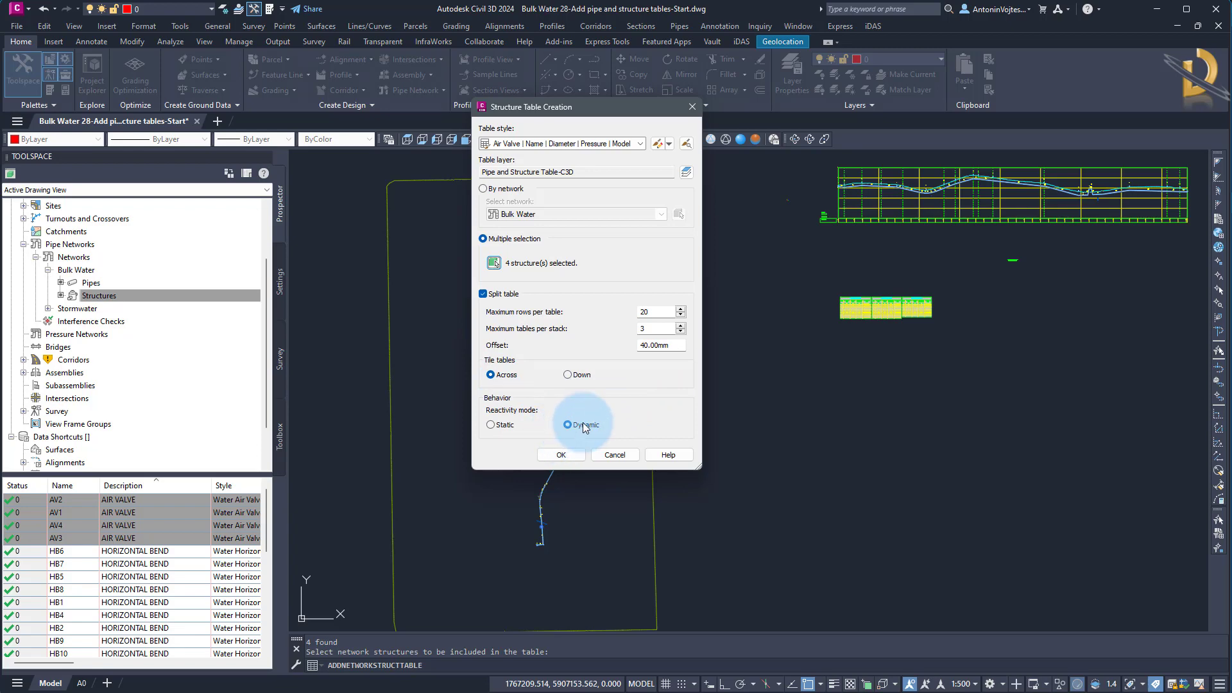
left_click(561, 455)
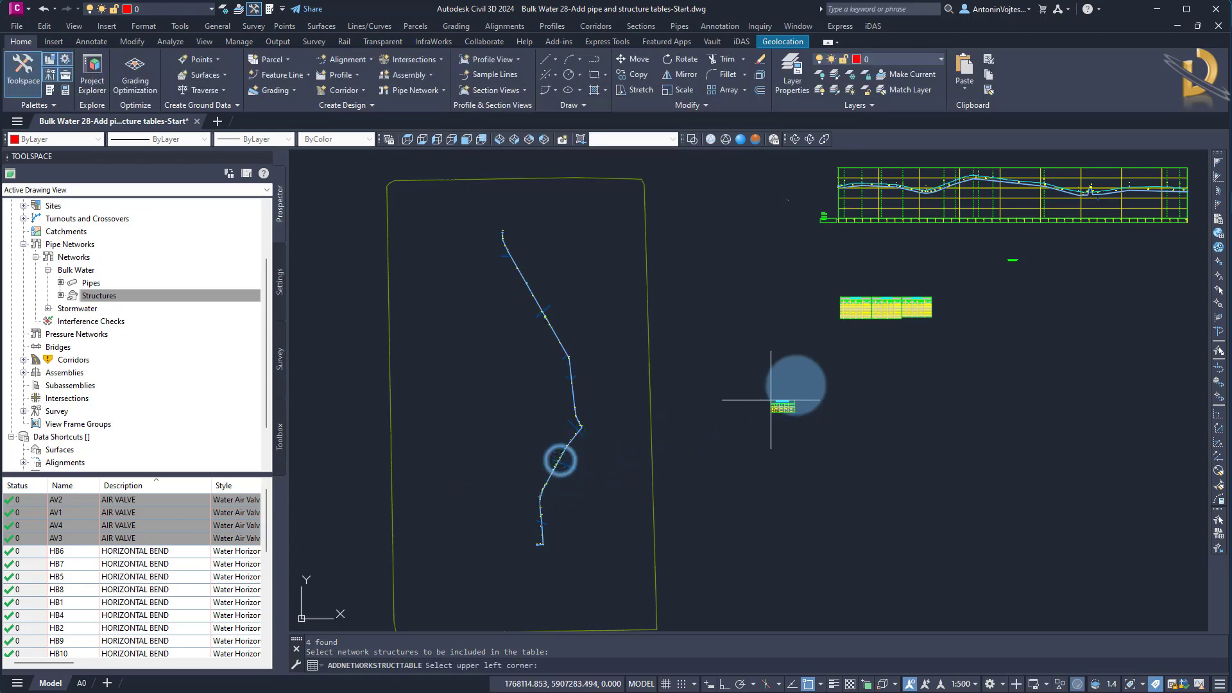
left_click(906, 333)
scroll(937, 363, "up", 8)
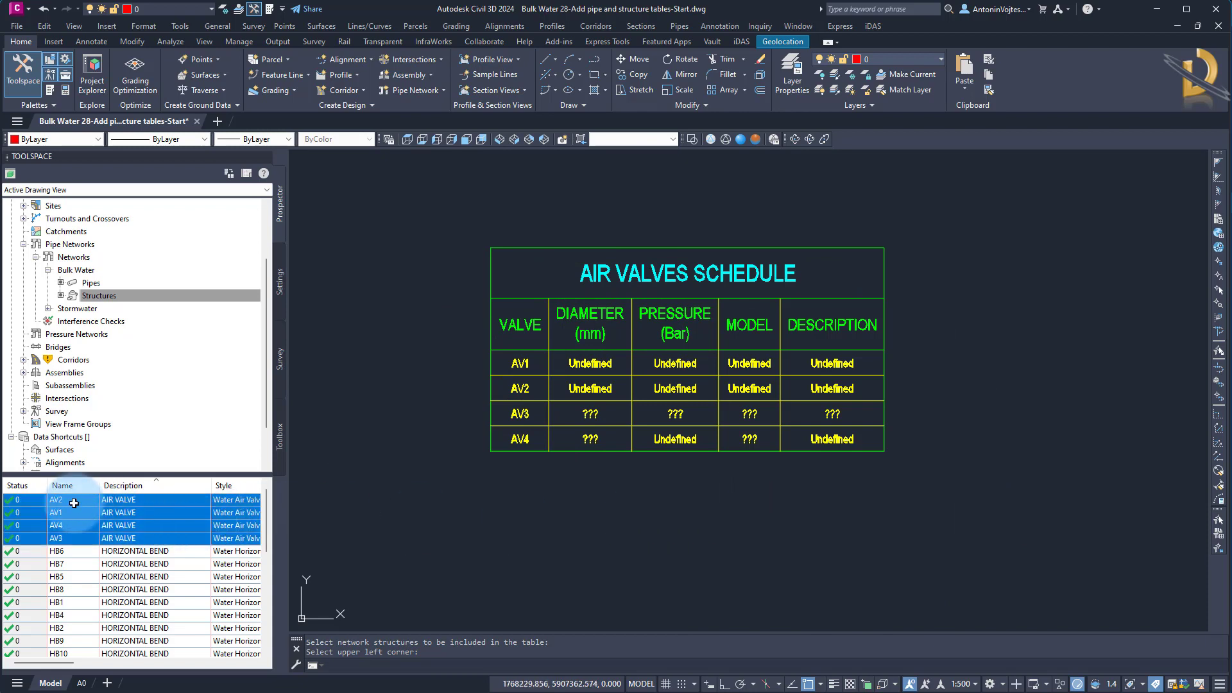
In the part properties of air valve AV2, set DEV_Valve_Diameter to 100 and DEV_Valve_Pressure to 10.
right_click(110, 500)
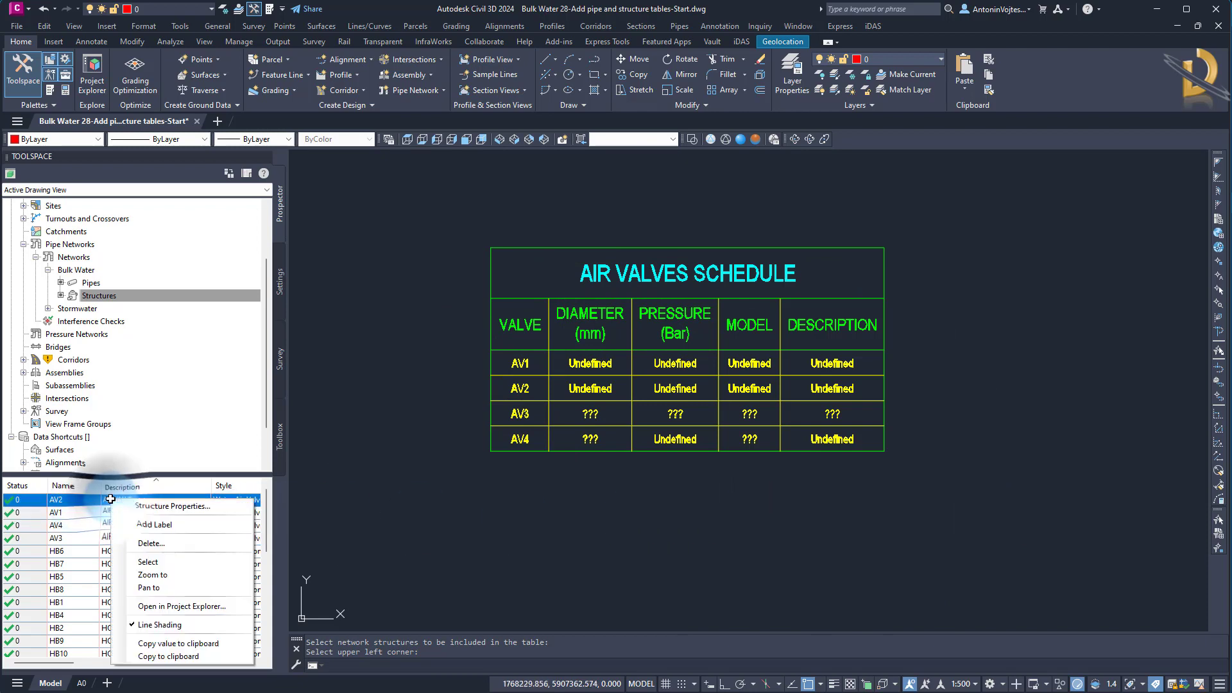
left_click(177, 508)
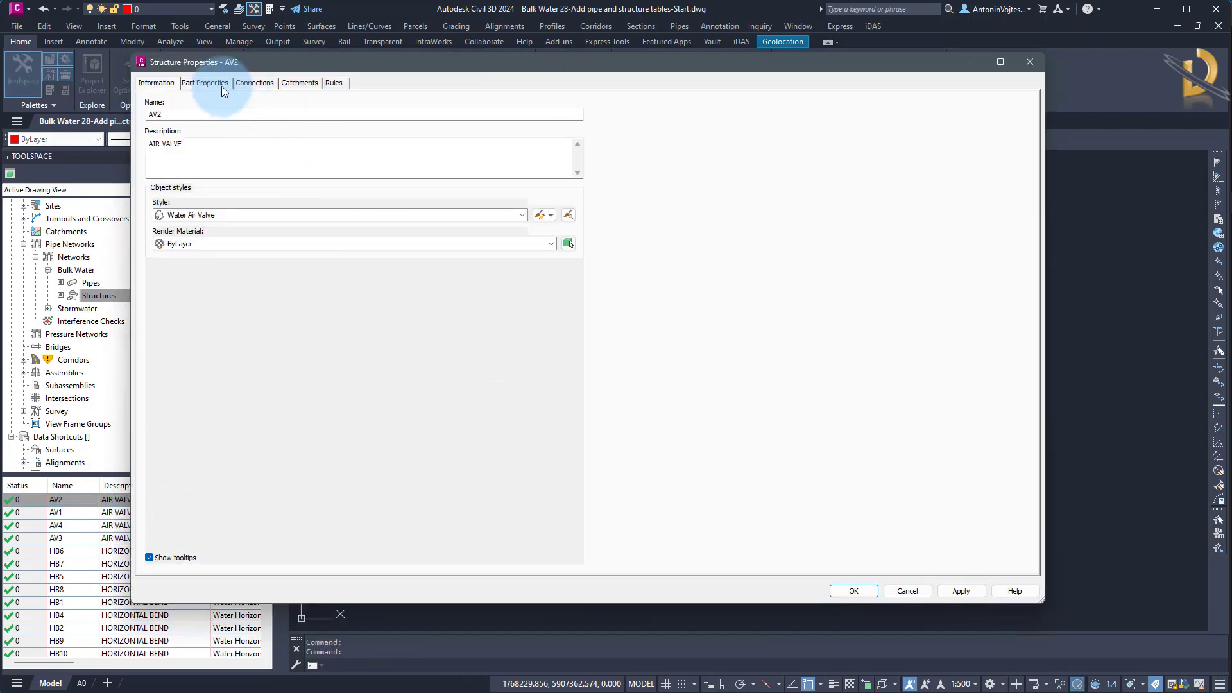
left_click(218, 83)
scroll(434, 390, "down", 12)
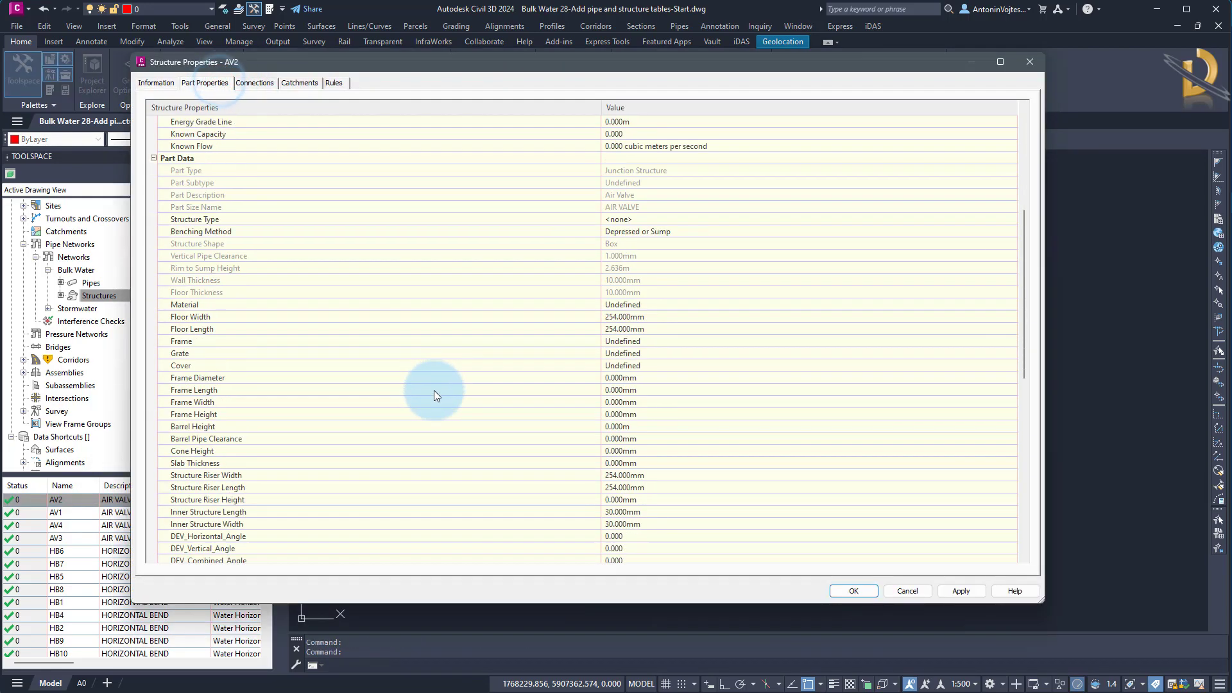
left_click(264, 394)
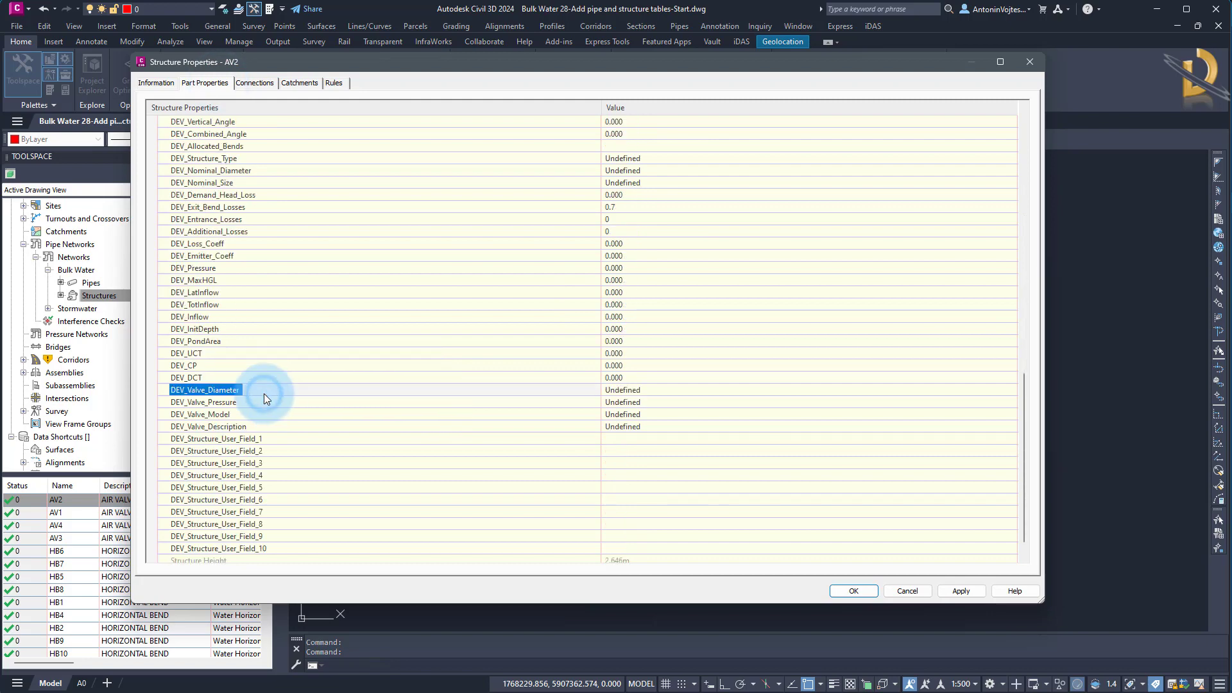
left_click(252, 415)
left_click(259, 424)
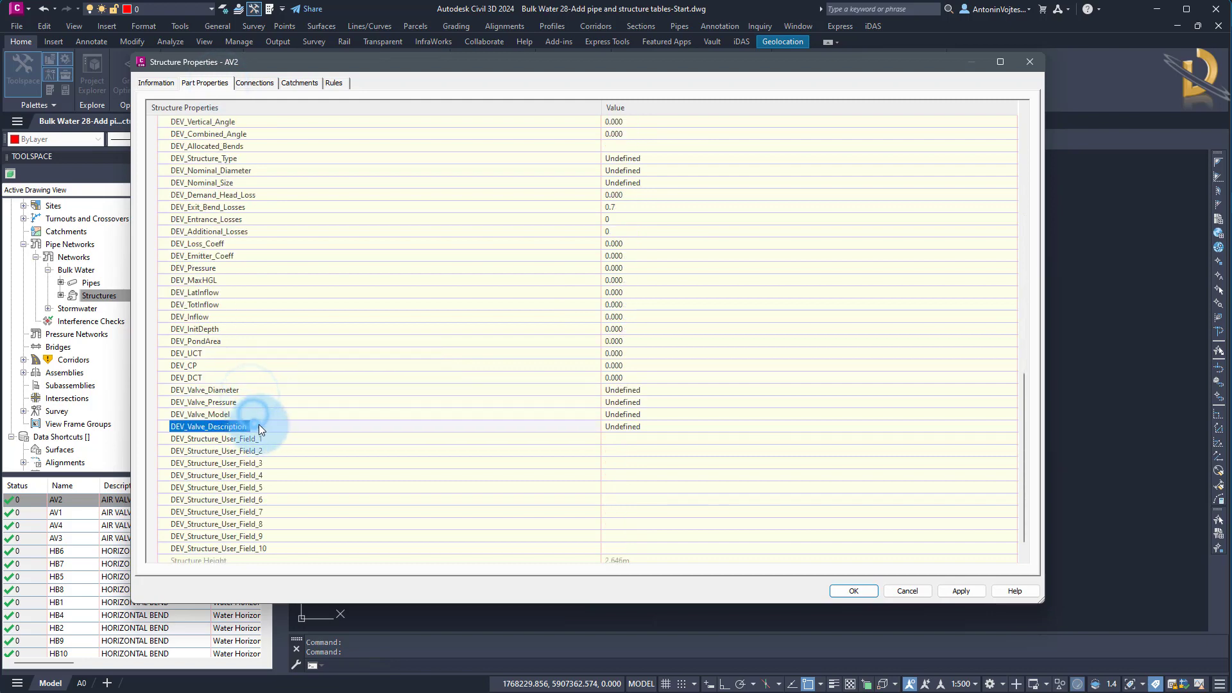
left_click(647, 398)
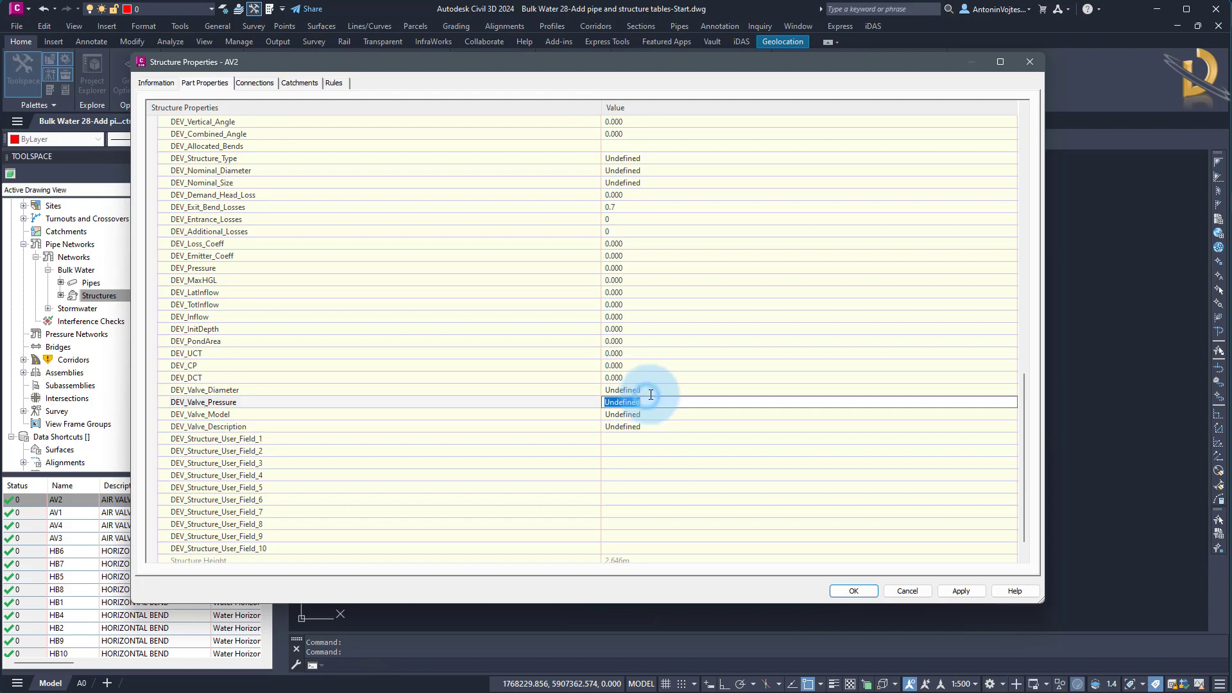
left_click(649, 393)
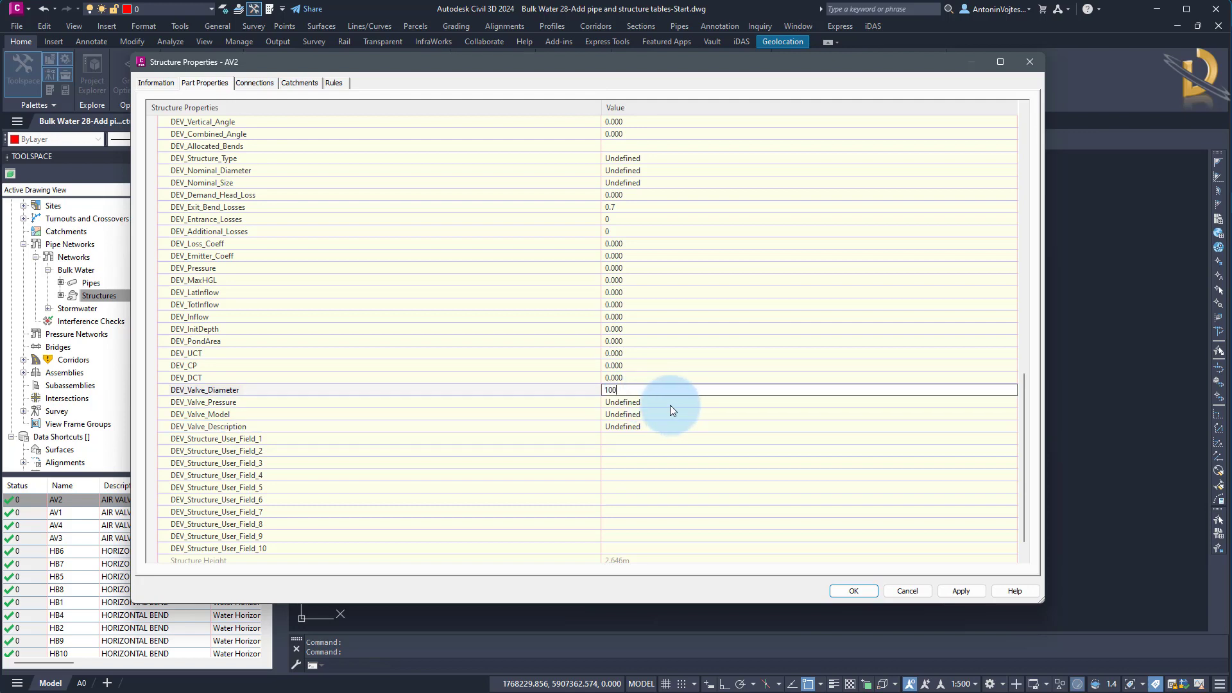
left_click(670, 403)
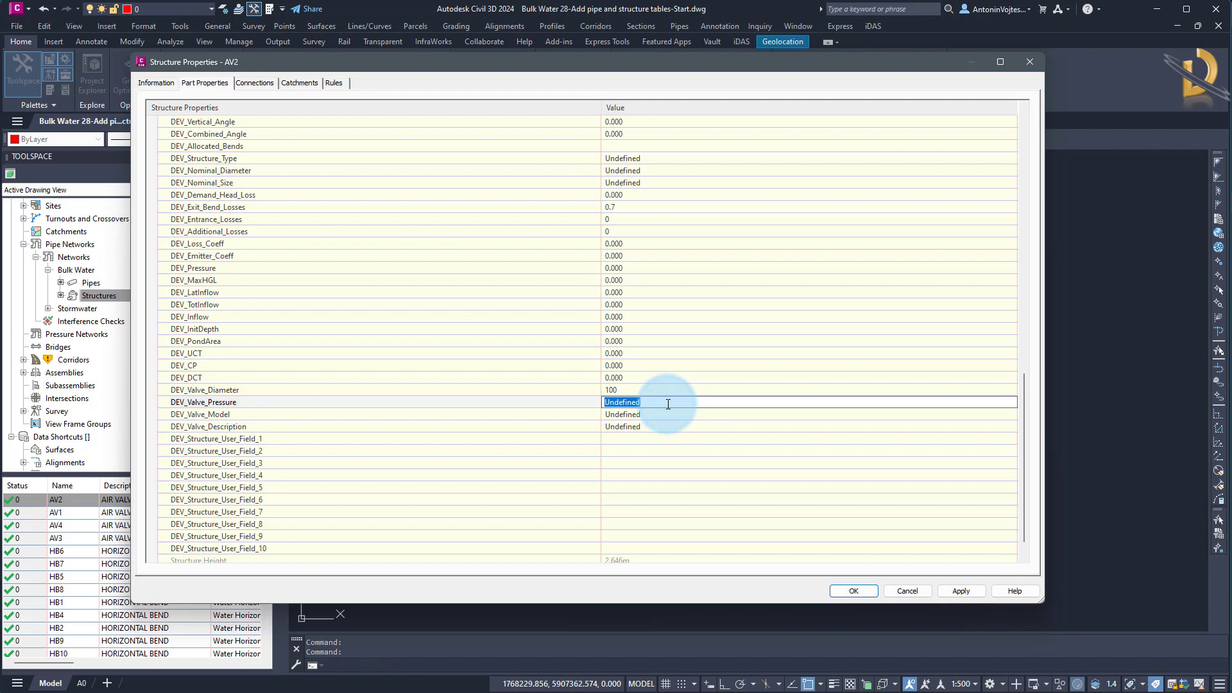
Set AV2's DEV_Valve_Model to Model and DEV_Valve_Description to Desc, accept the properties, and check the air valves schedule.
left_click(649, 415)
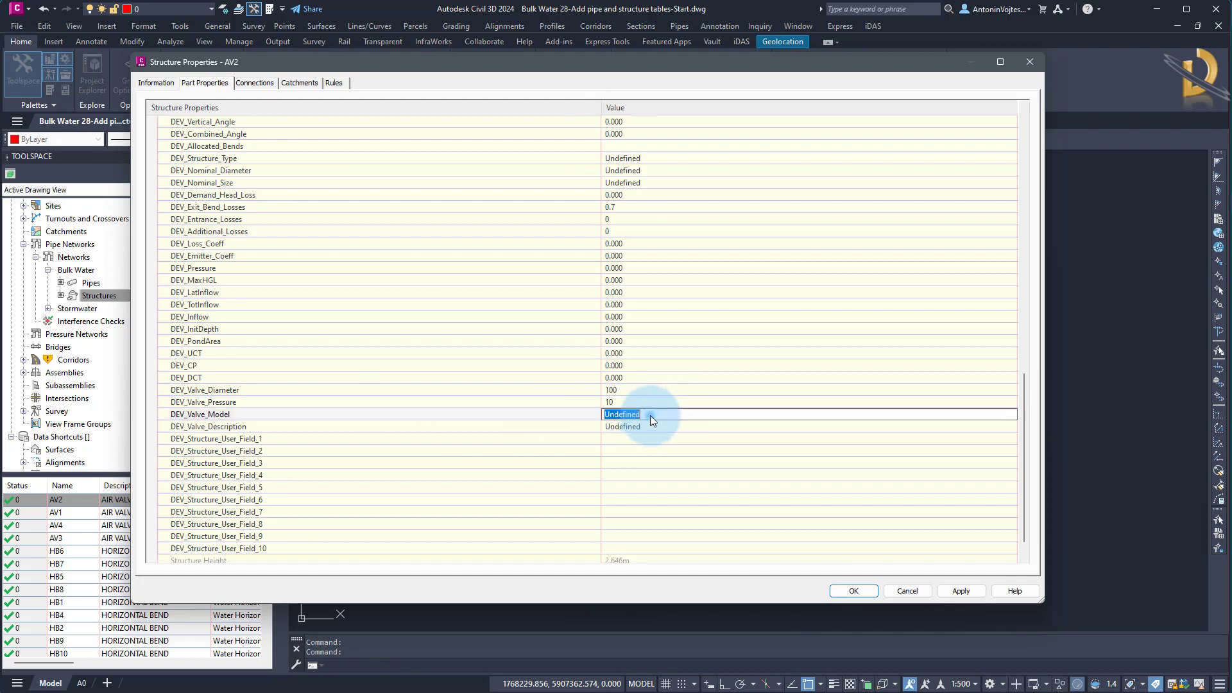
type("Model")
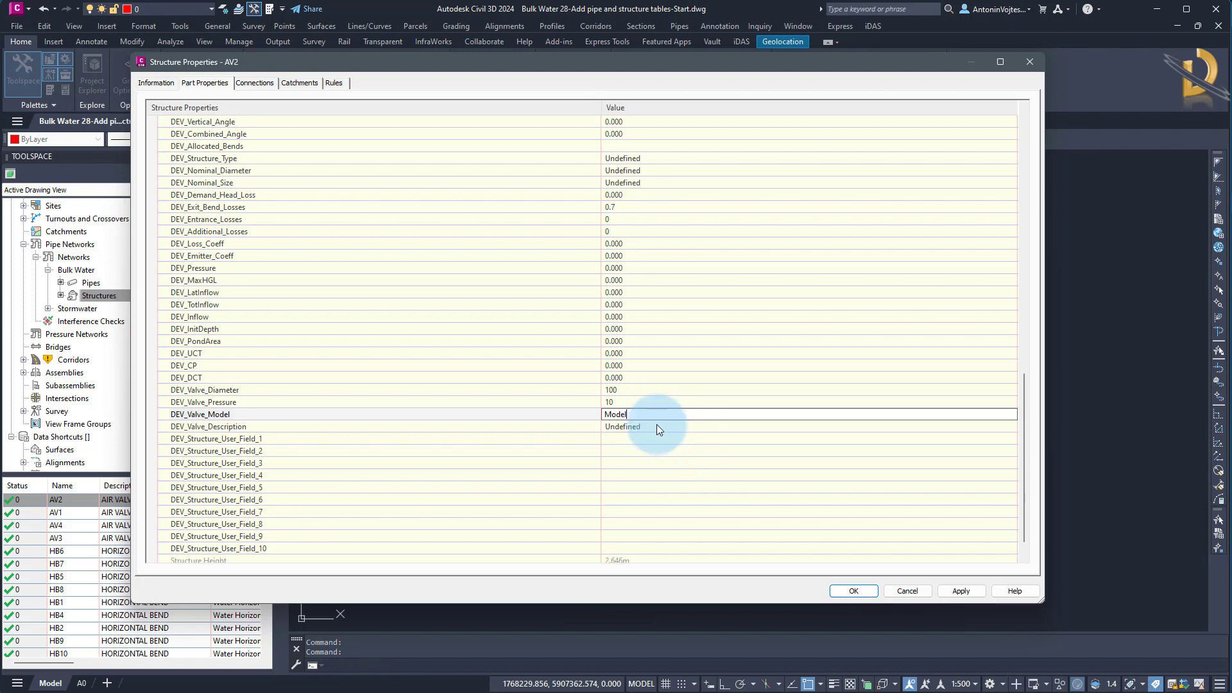
left_click(656, 427)
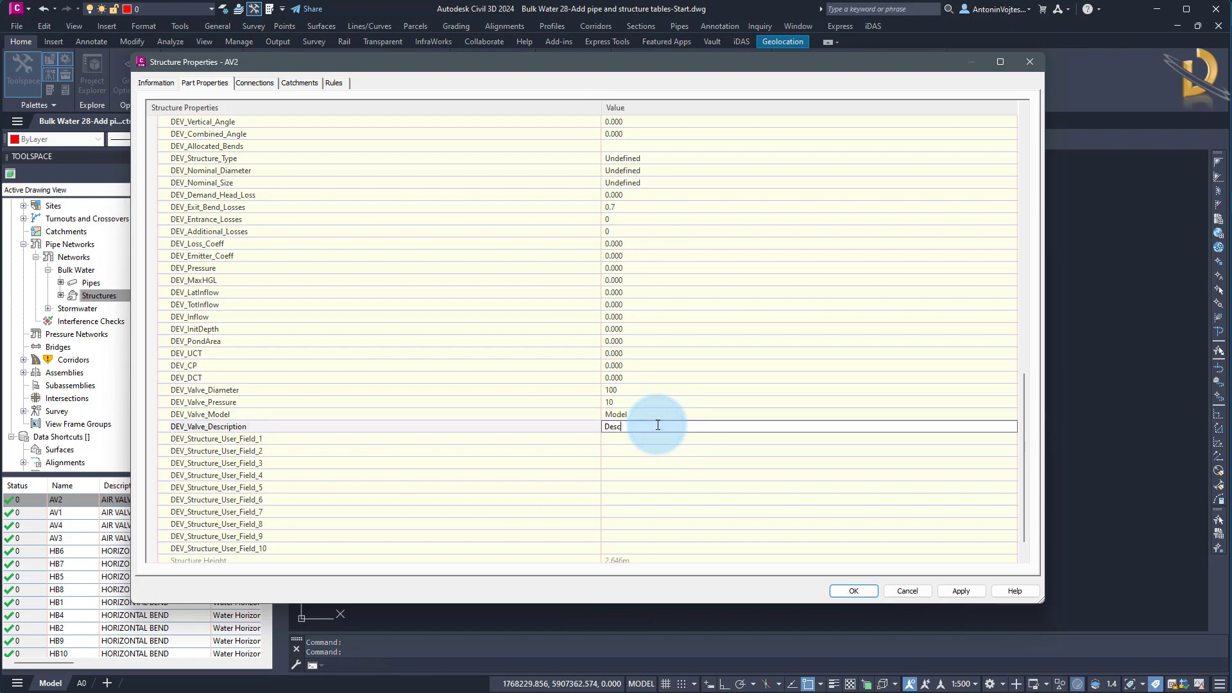
type("Desc")
left_click(860, 591)
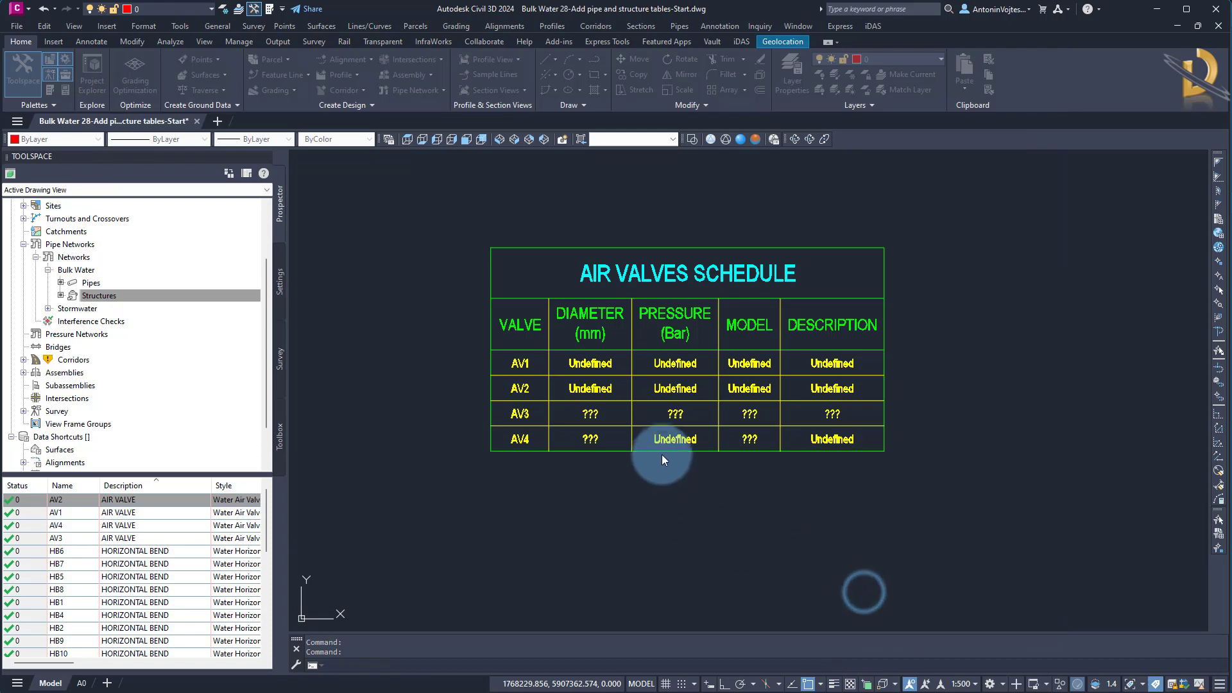
scroll(564, 393, "up", 2)
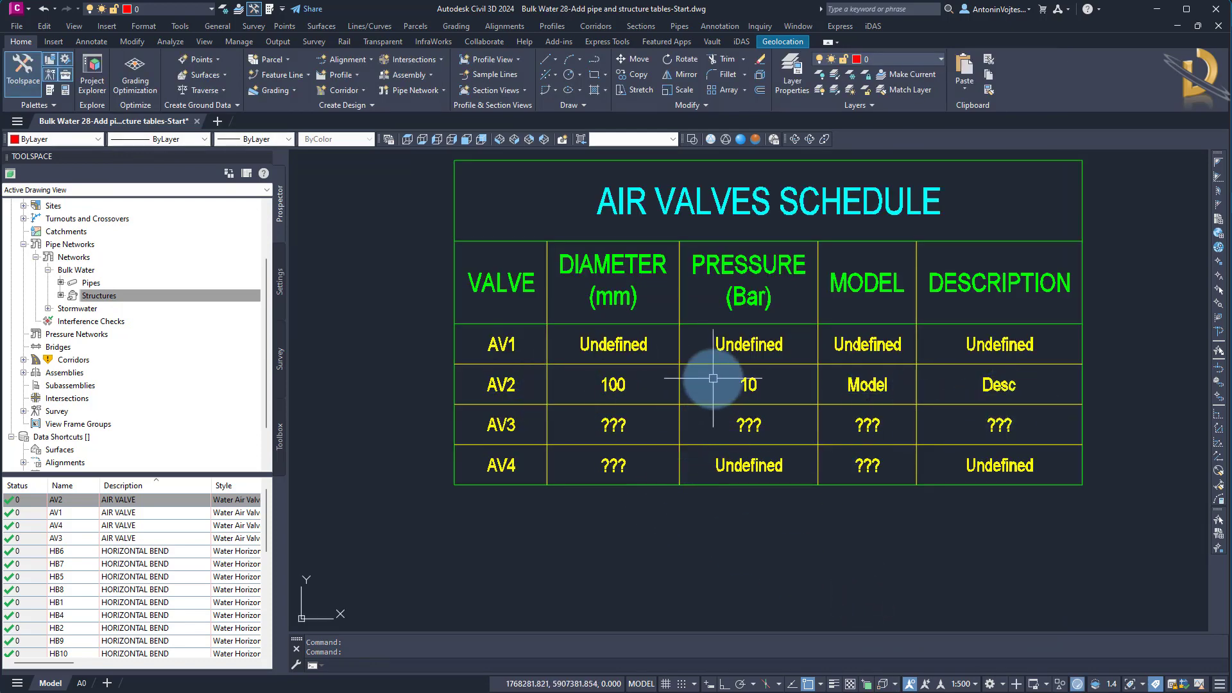
Select all the horizontal bends in the drawing from the structures list, and clear the selection so it can be recalled.
scroll(704, 391, "down", 5)
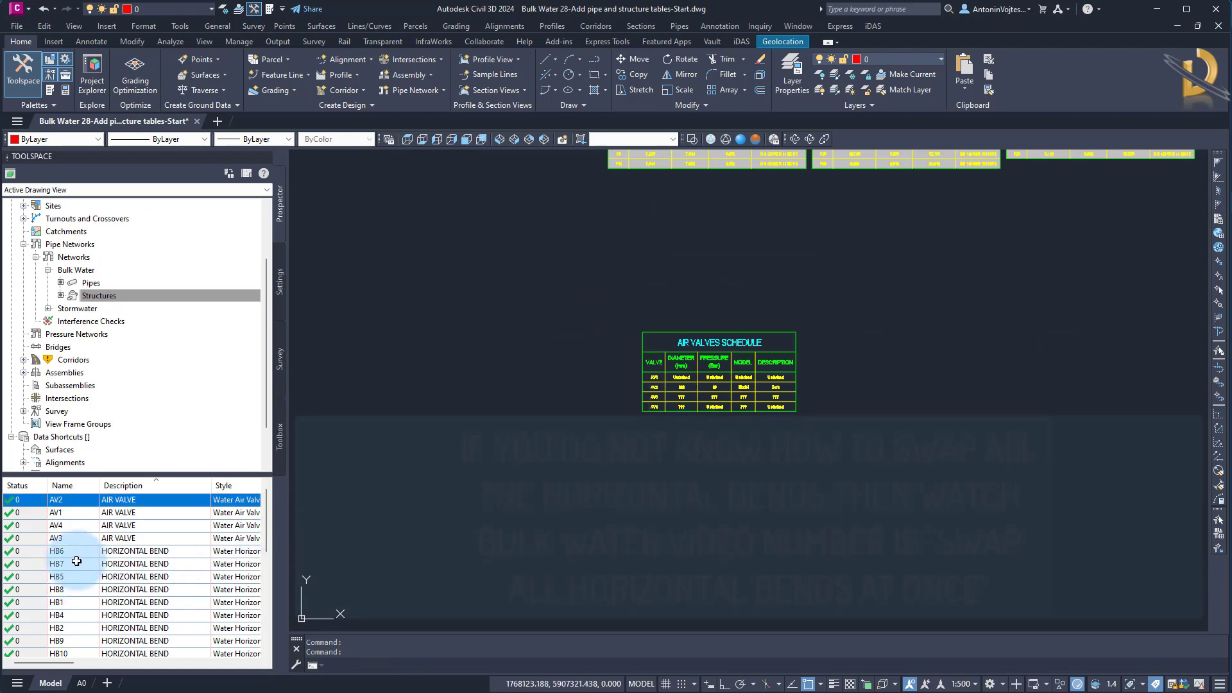
scroll(72, 559, "down", 2)
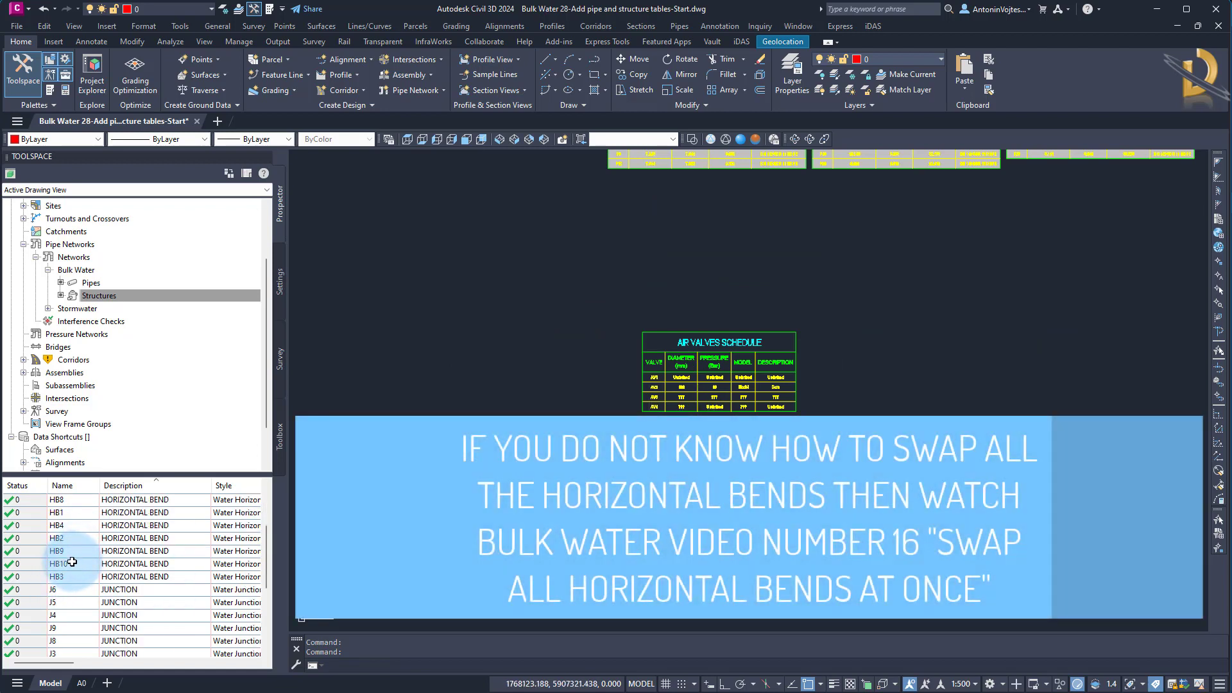
left_click(77, 576, "shift")
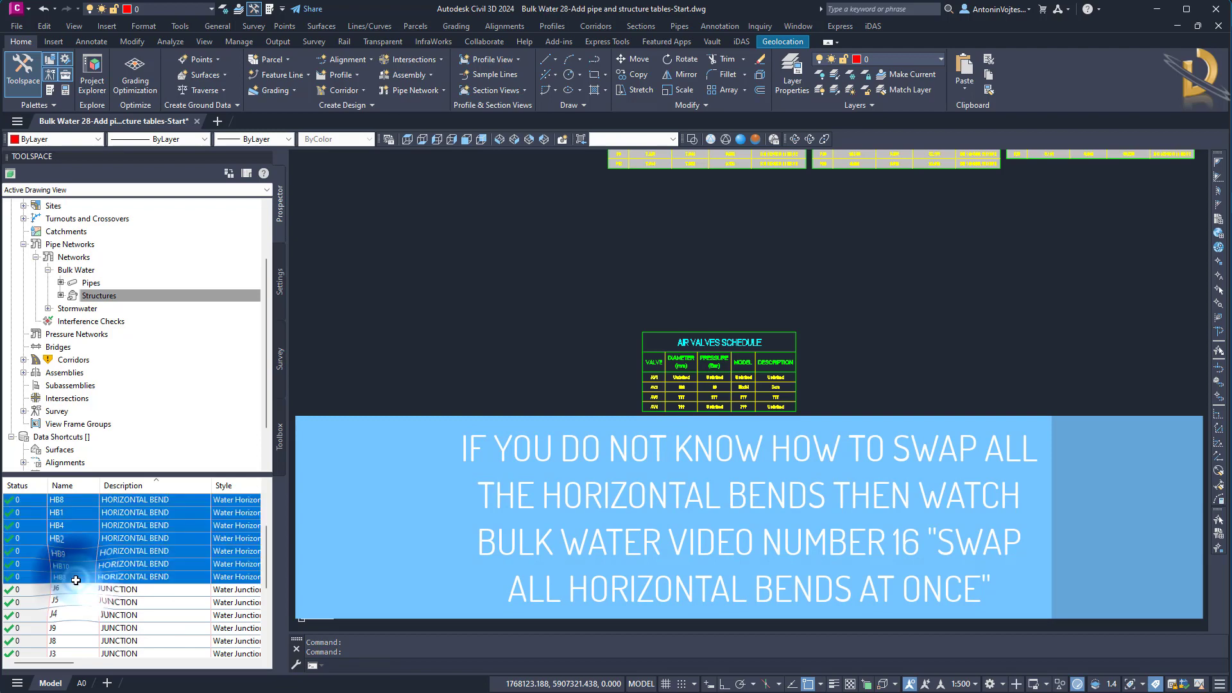
right_click(77, 580)
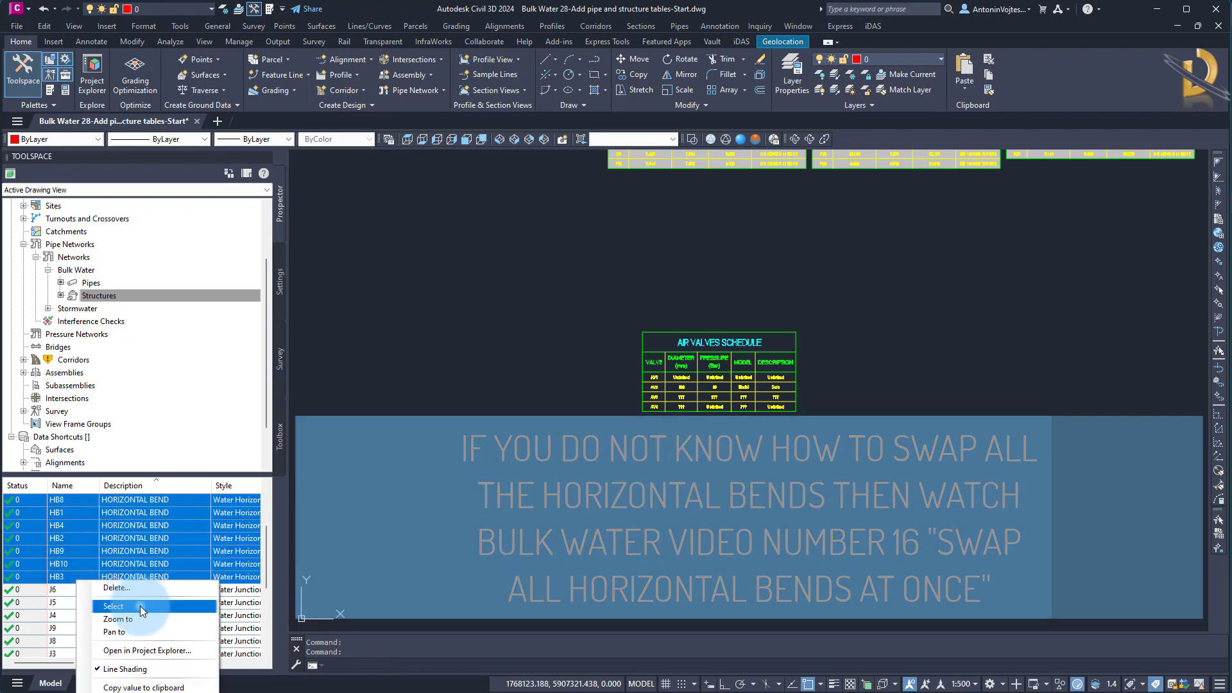
left_click(140, 606)
key("Escape")
key("Escape")
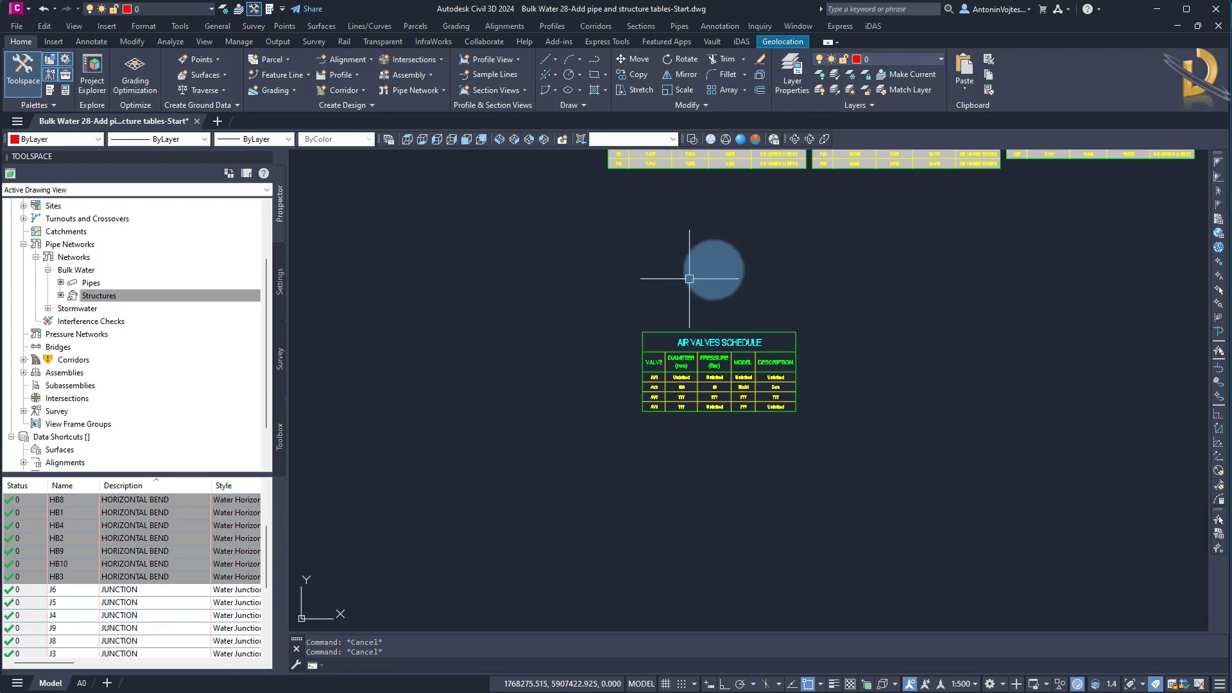
Start adding a structure table for the pipe network and set its table style to Name | YX.
scroll(702, 272, "down", 5)
left_click(677, 27)
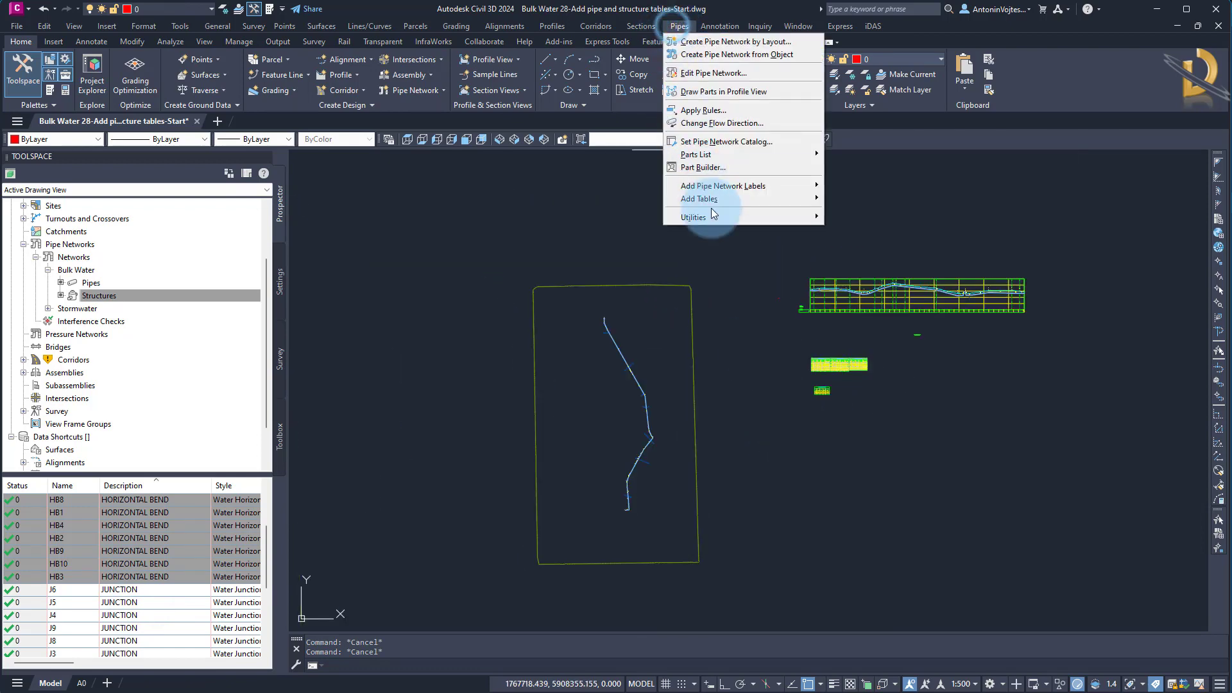
mouse_move(735, 199)
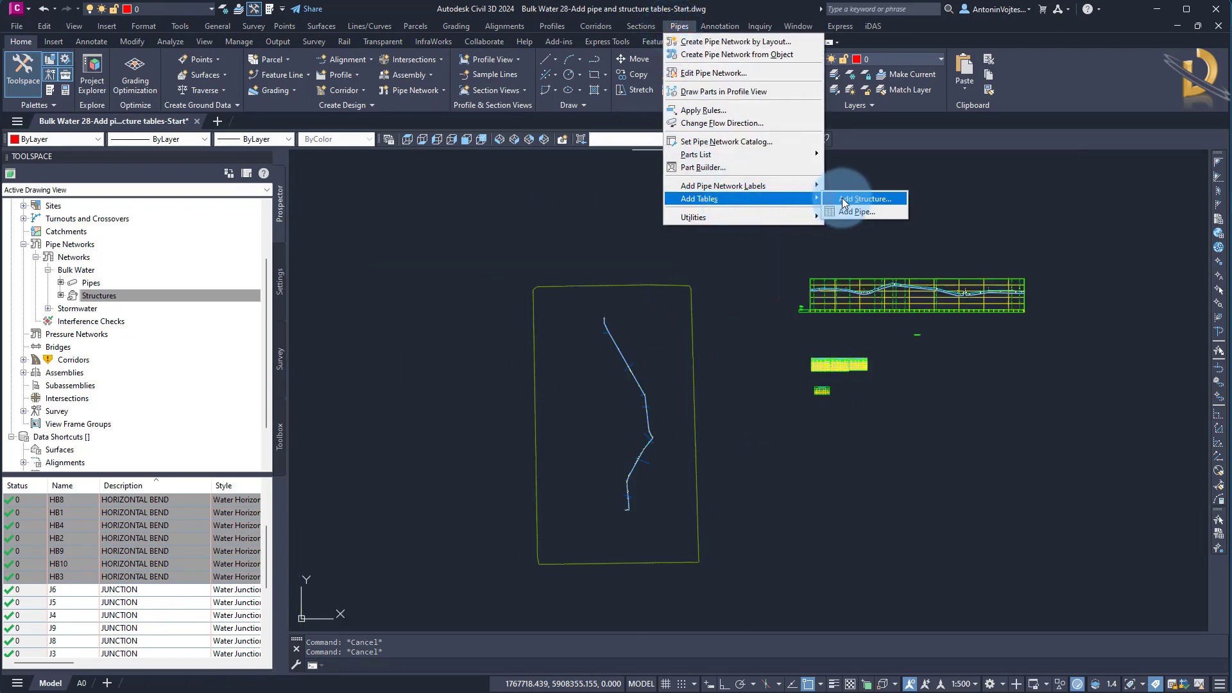
left_click(862, 199)
left_click(628, 153)
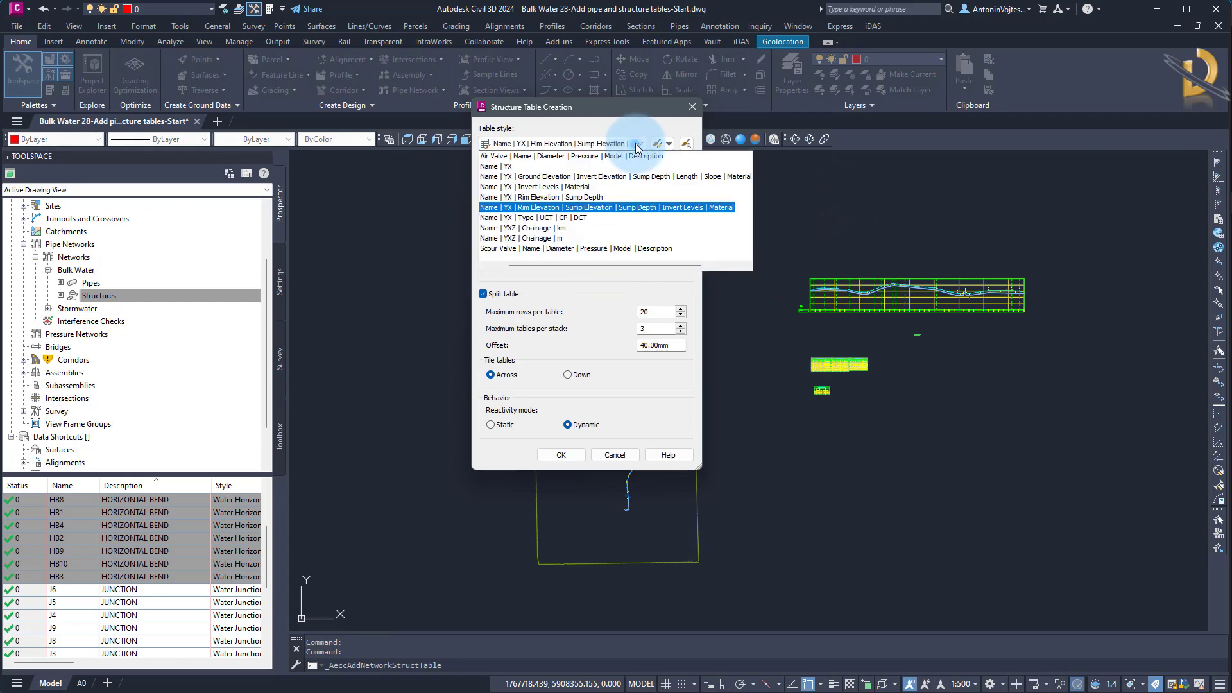
left_click(509, 167)
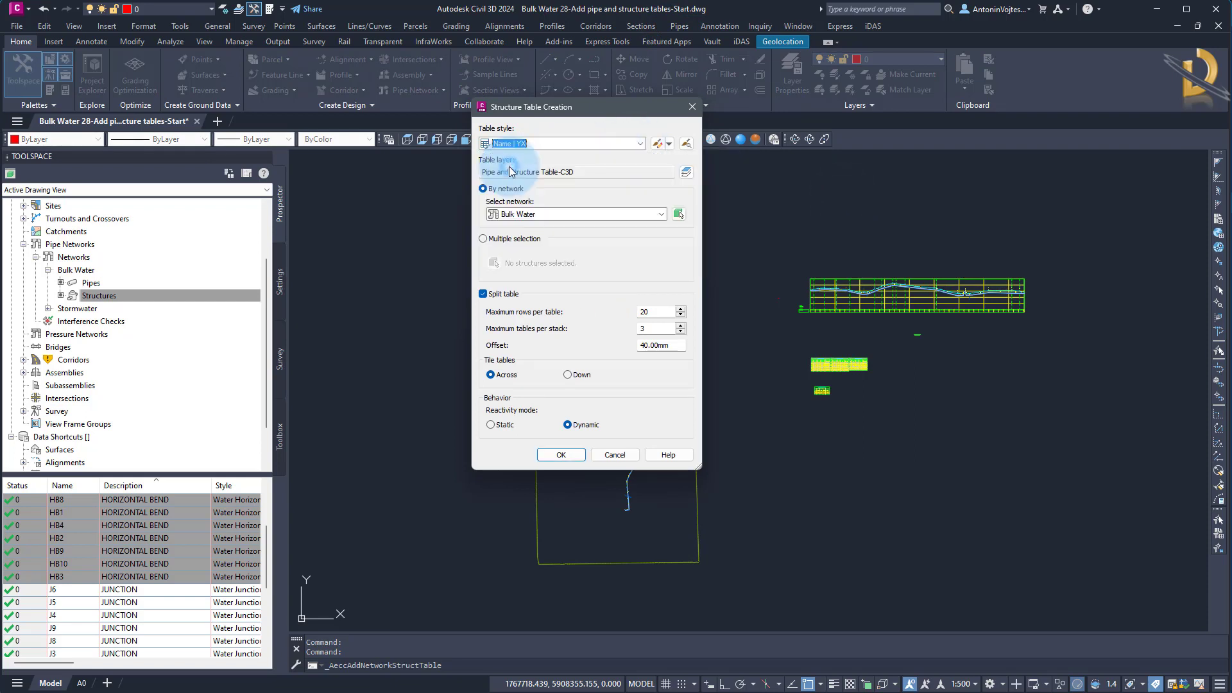
Fill the table through multiple selection with the previously selected horizontal bends and place it below the air valves schedule.
left_click(514, 240)
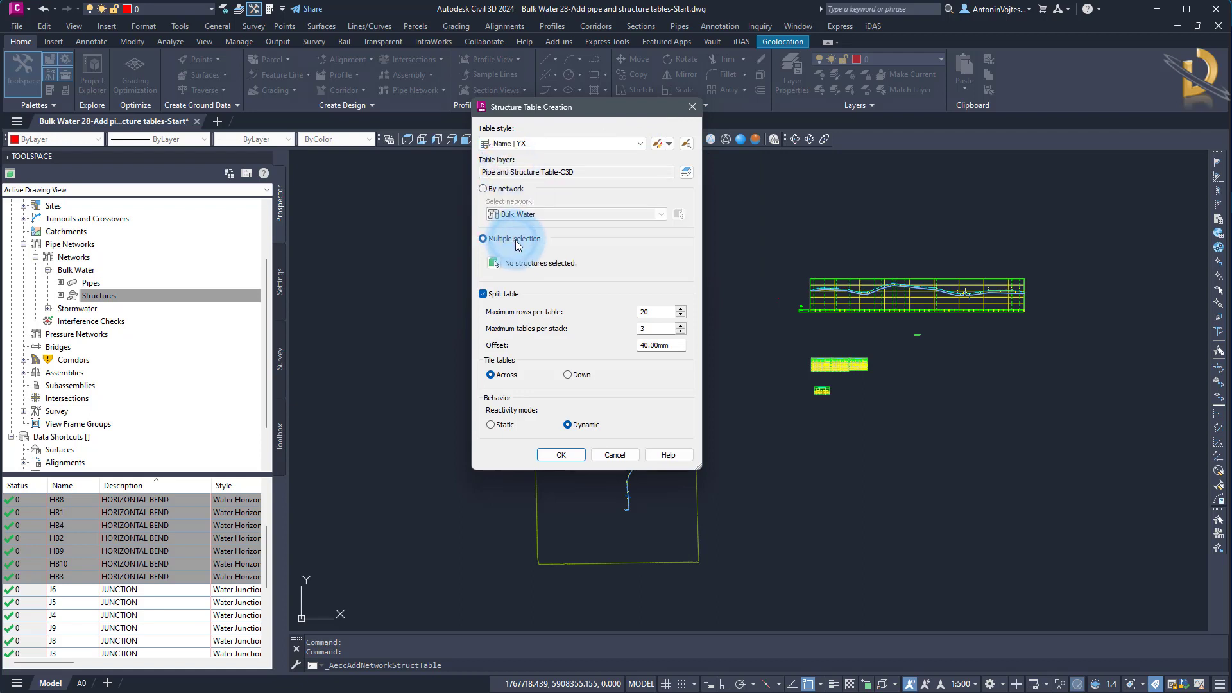
left_click(493, 263)
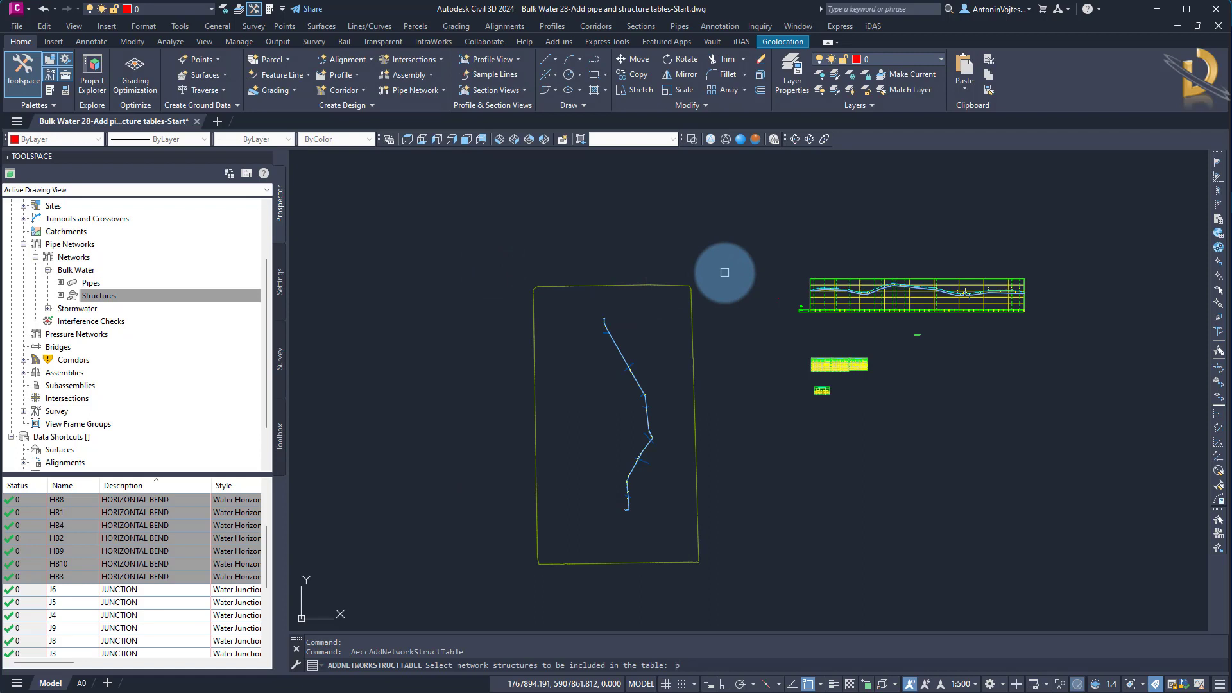
key("Return")
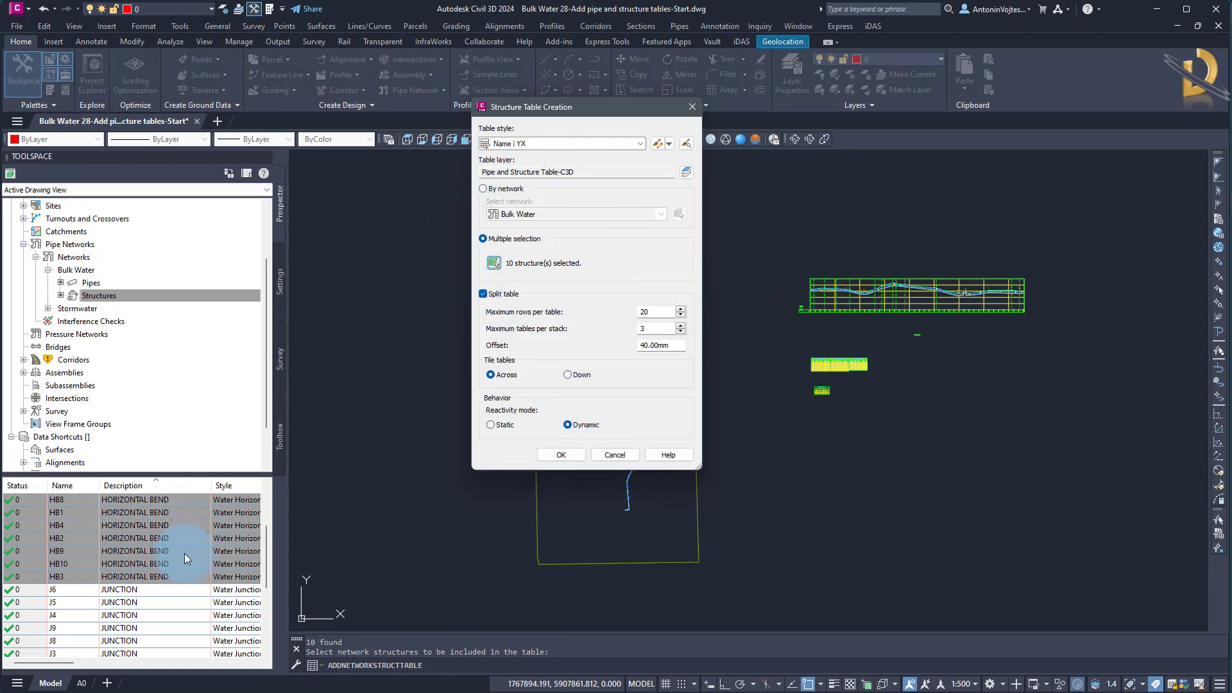
left_click(562, 455)
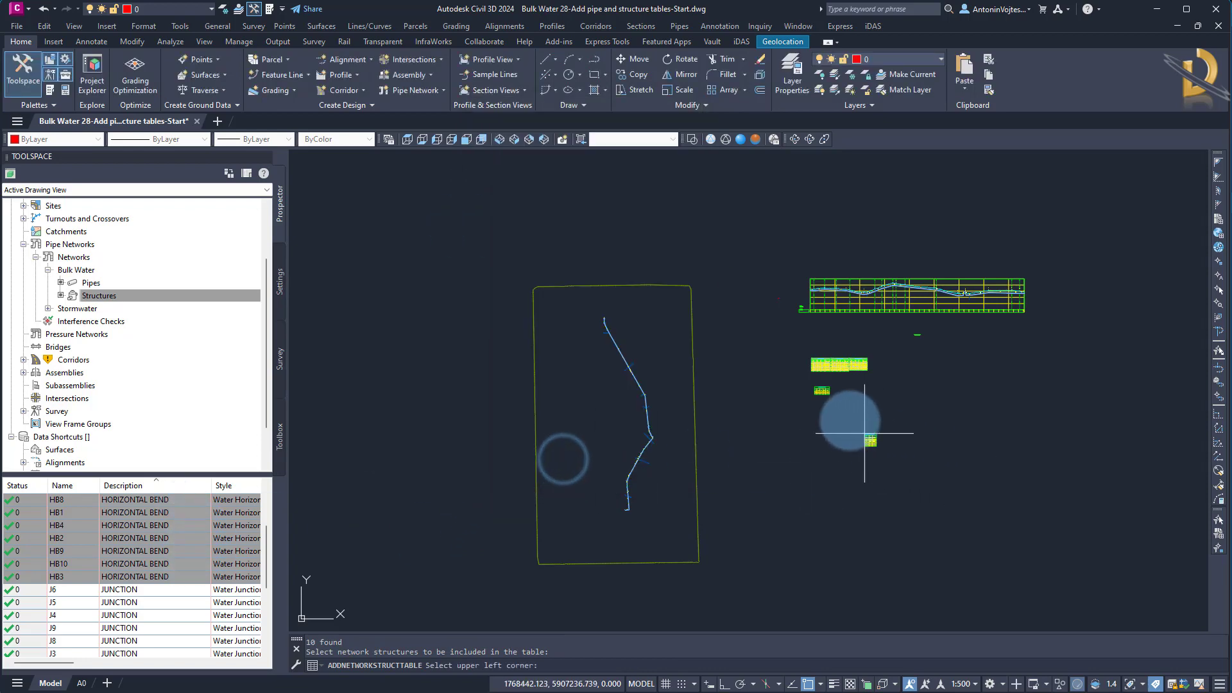
scroll(738, 353, "up", 5)
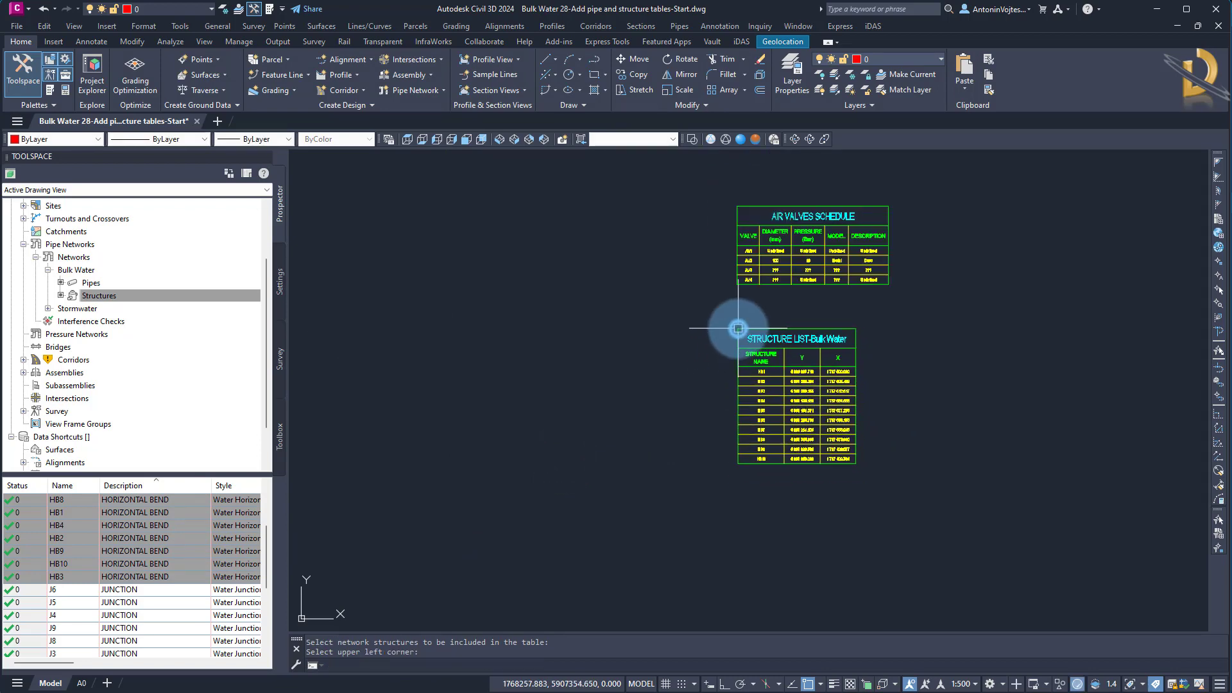
middle_click_drag(899, 480, 769, 501)
scroll(638, 445, "up", 6)
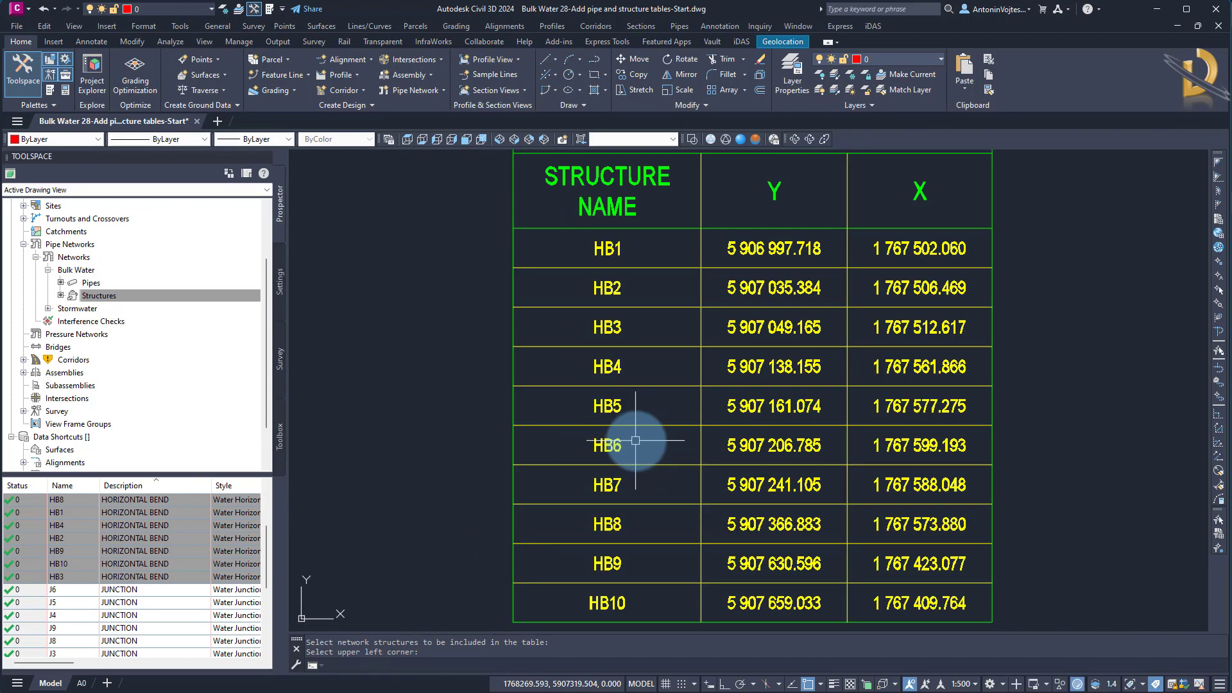
scroll(661, 450, "down", 2)
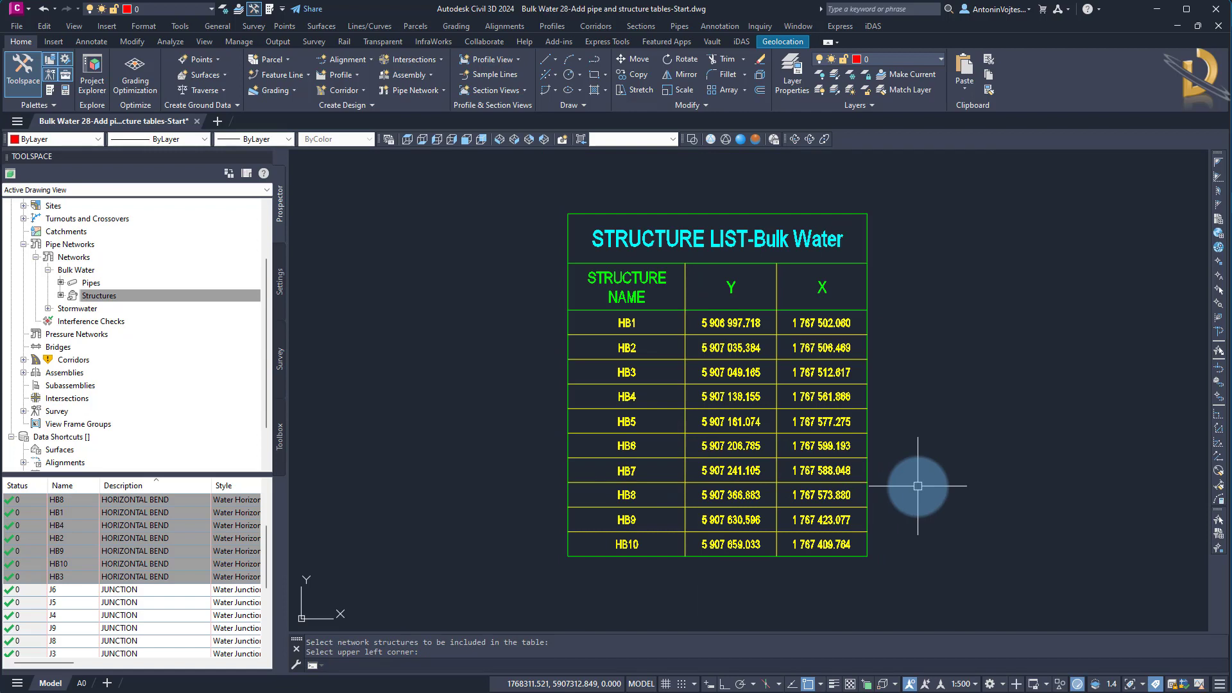
left_click(814, 549)
right_click(813, 549)
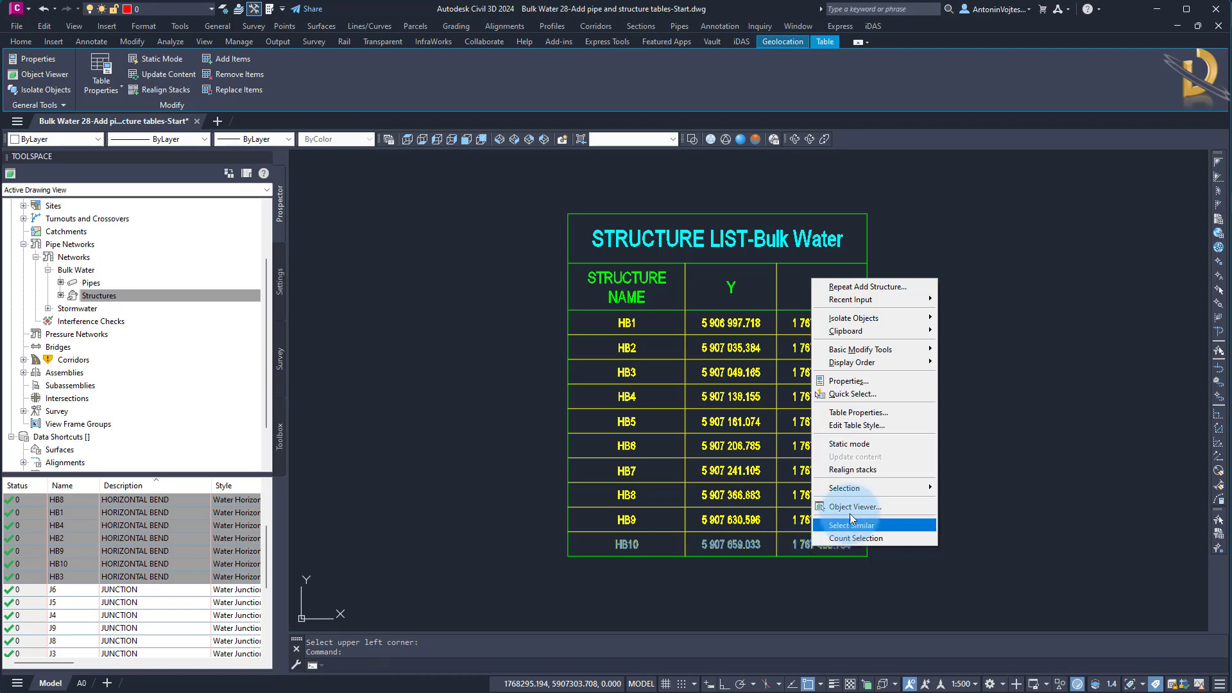
left_click(860, 489)
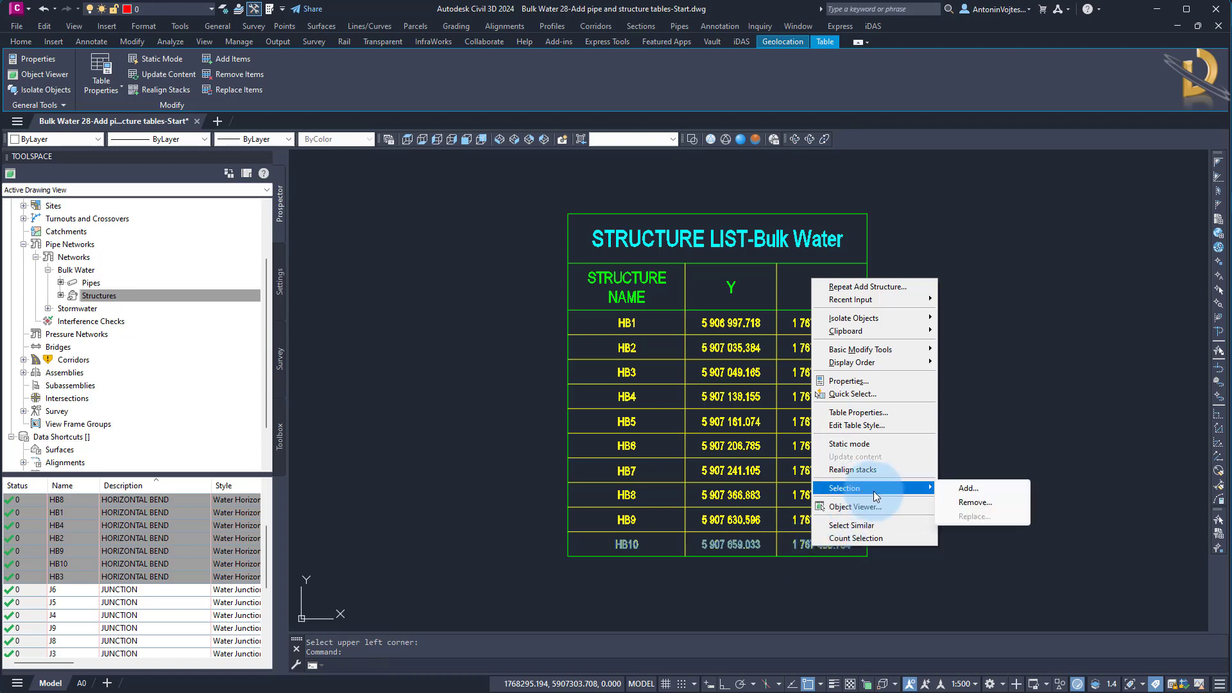
left_click(969, 503)
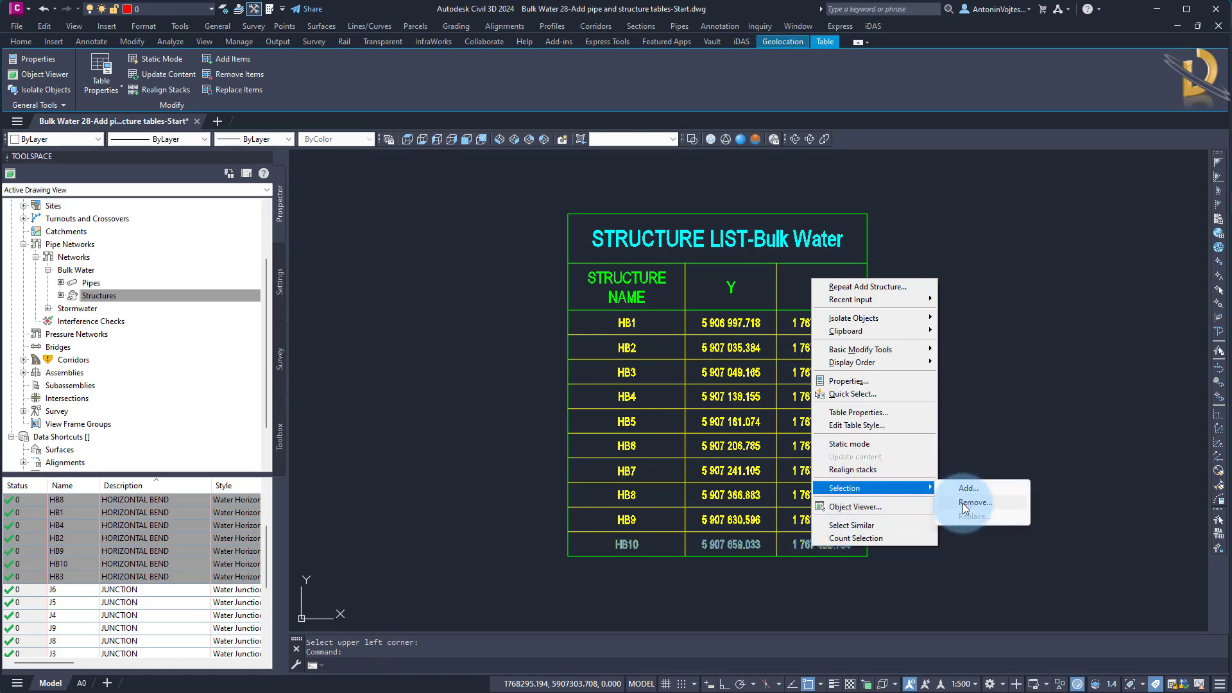
left_click(969, 491)
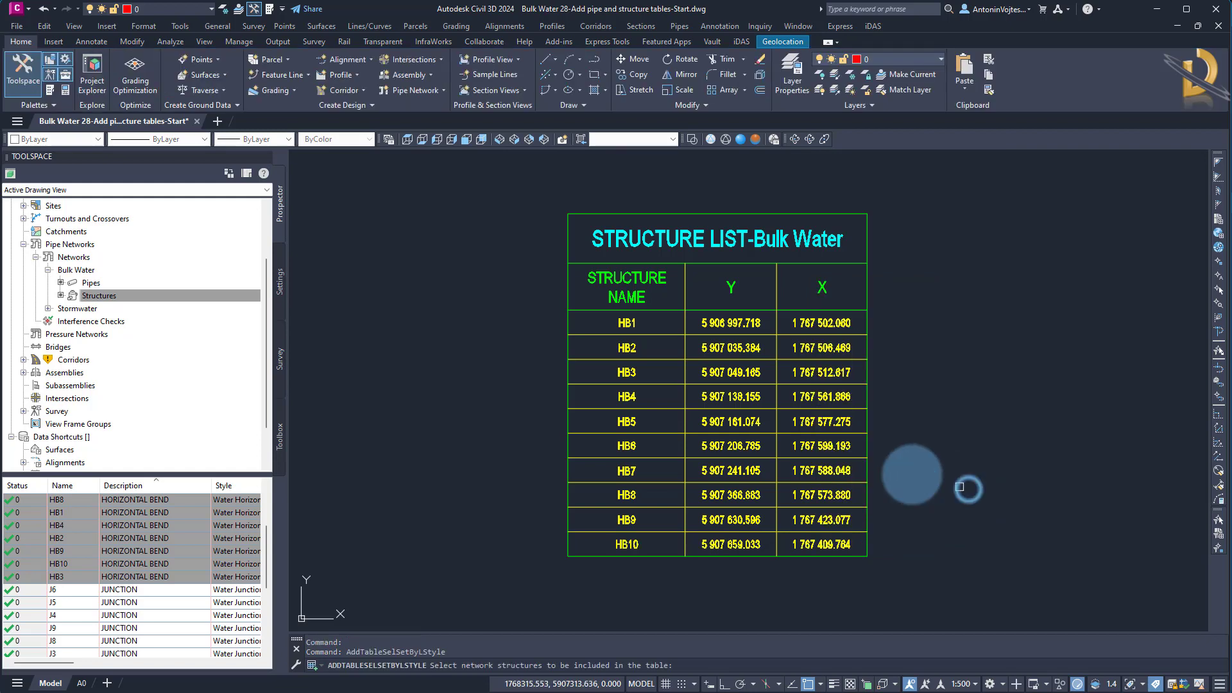
scroll(838, 396, "down", 8)
scroll(539, 519, "up", 3)
scroll(525, 525, "up", 6)
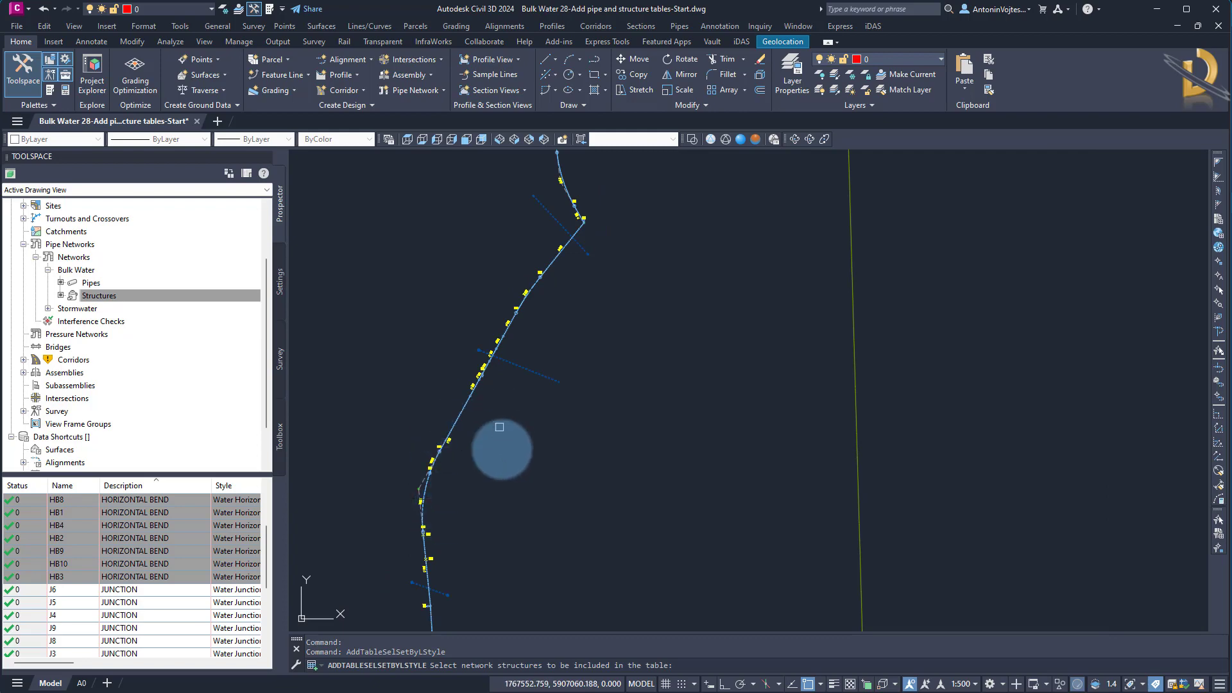
scroll(440, 463, "up", 5)
scroll(737, 462, "down", 10)
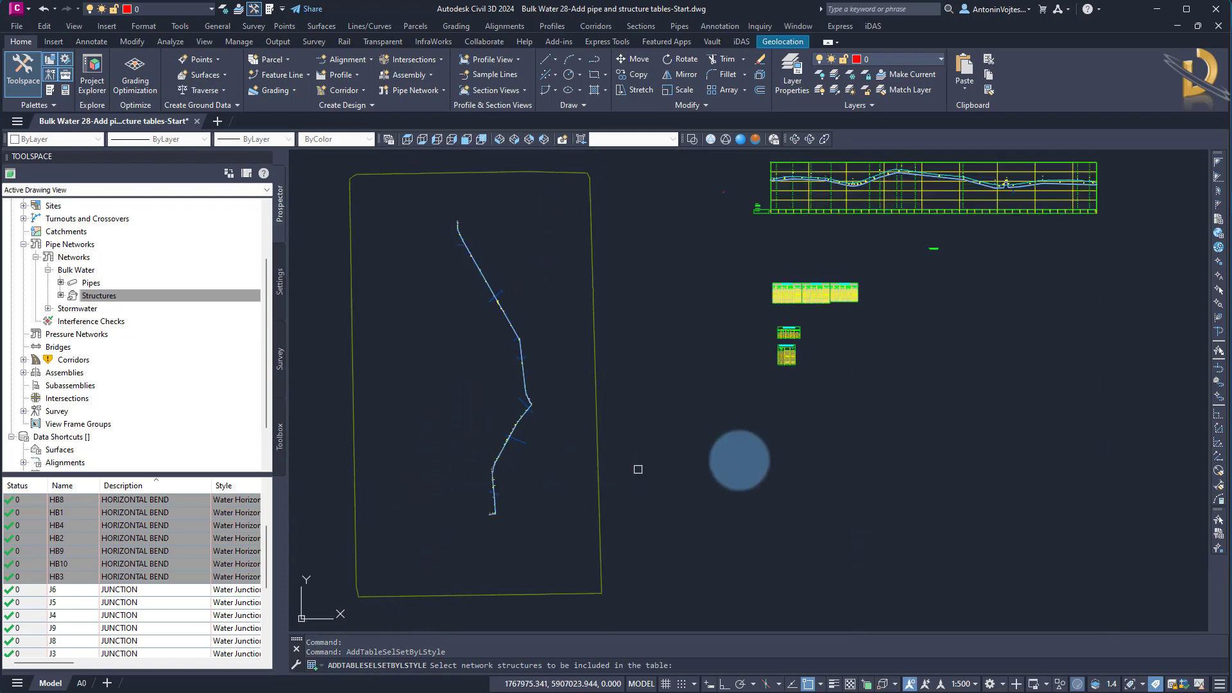
scroll(792, 349, "up", 8)
scroll(601, 428, "up", 2)
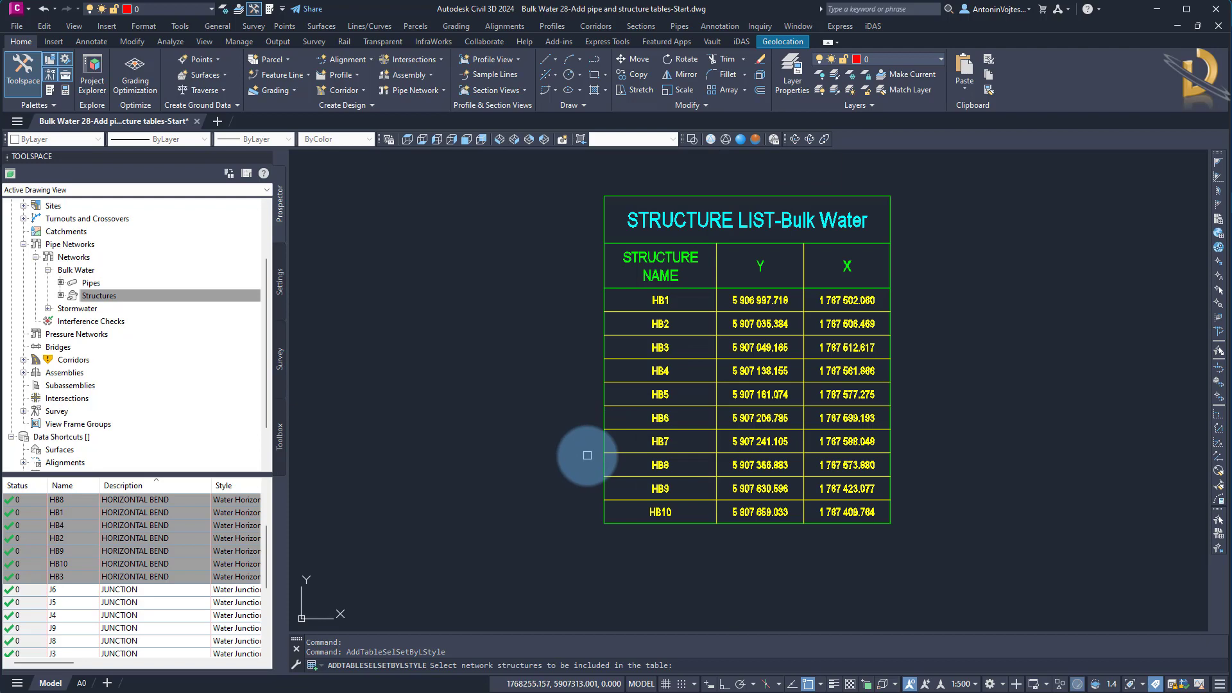
key("Escape")
Open the table properties of the horizontal bends structure list and create a copy of its Name | YX table style.
scroll(581, 456, "down", 4)
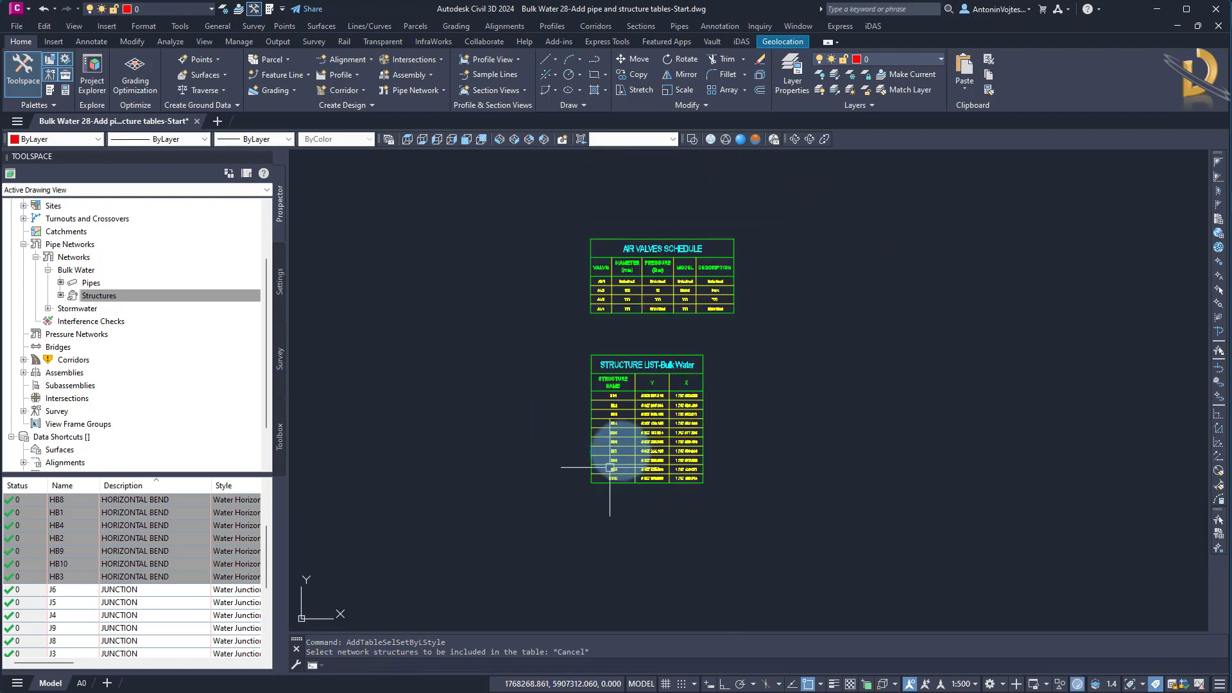
scroll(632, 398, "up", 4)
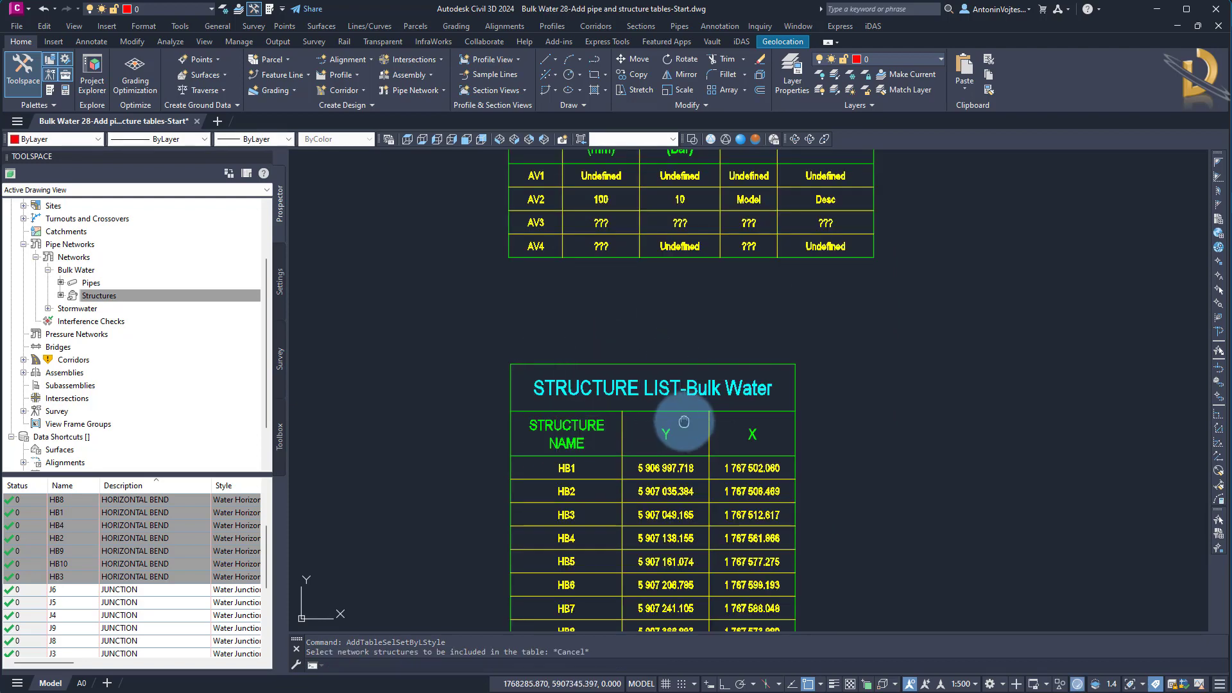
middle_click_drag(684, 422, 748, 287)
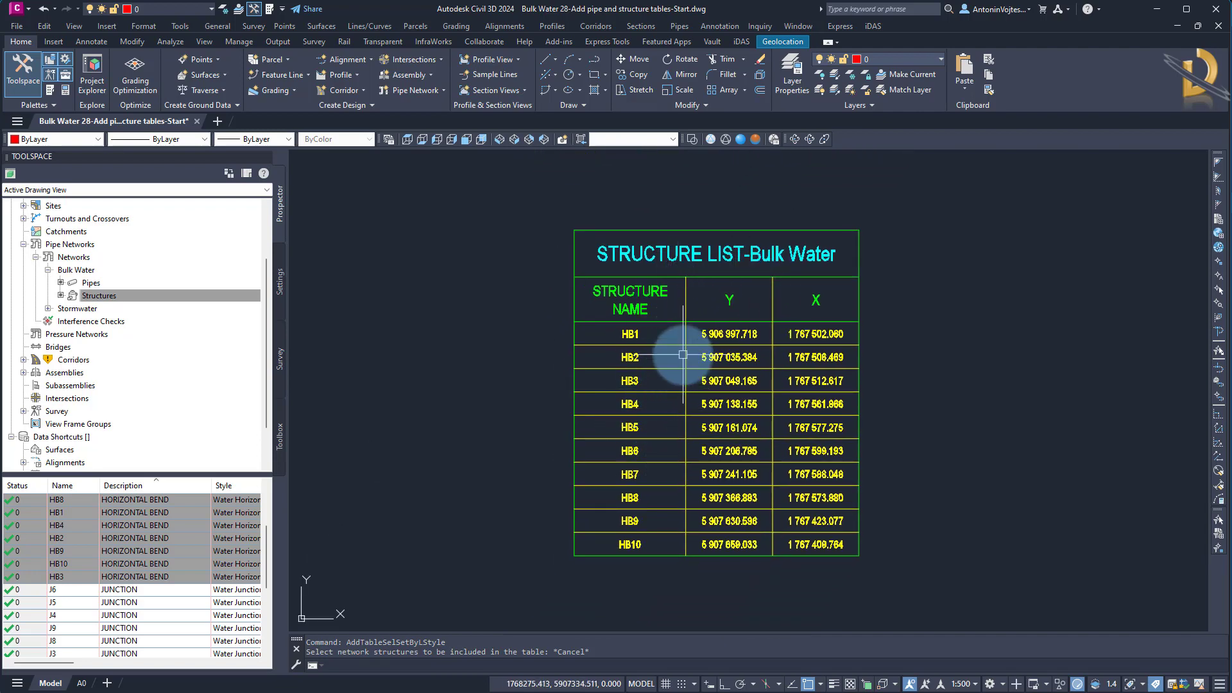
scroll(683, 354, "down", 3)
left_click(712, 277)
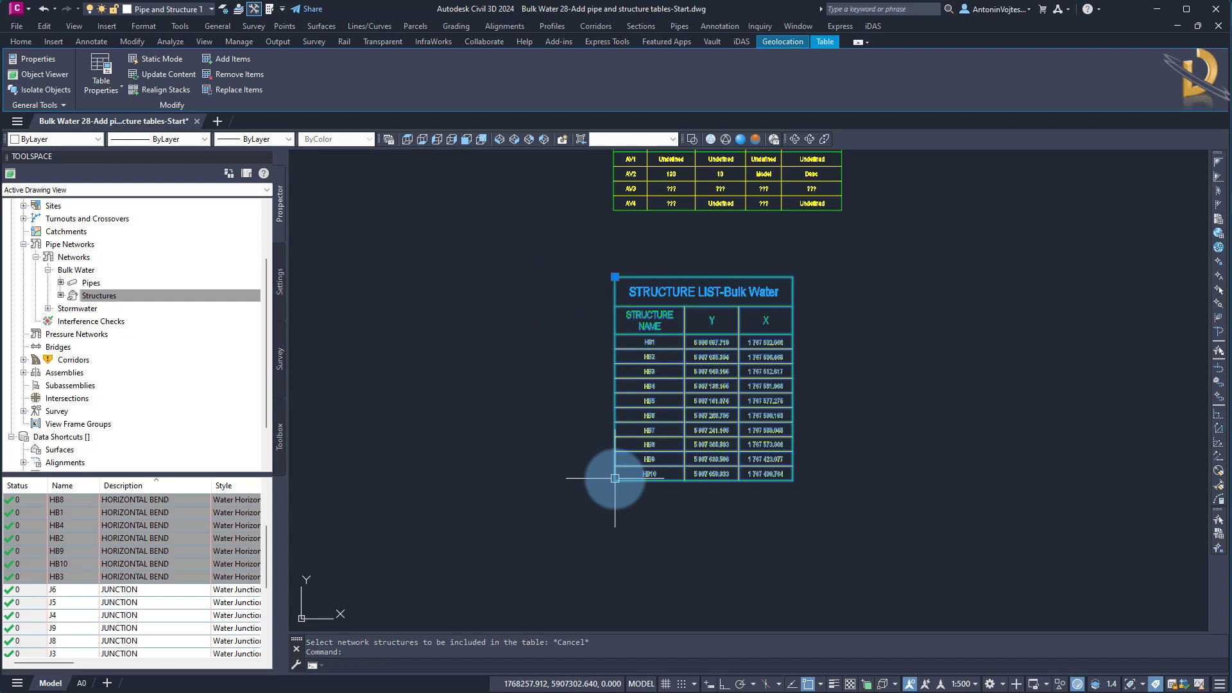
mouse_move(560, 397)
middle_mouse_down()
mouse_move(581, 471)
mouse_move(560, 381)
middle_mouse_up()
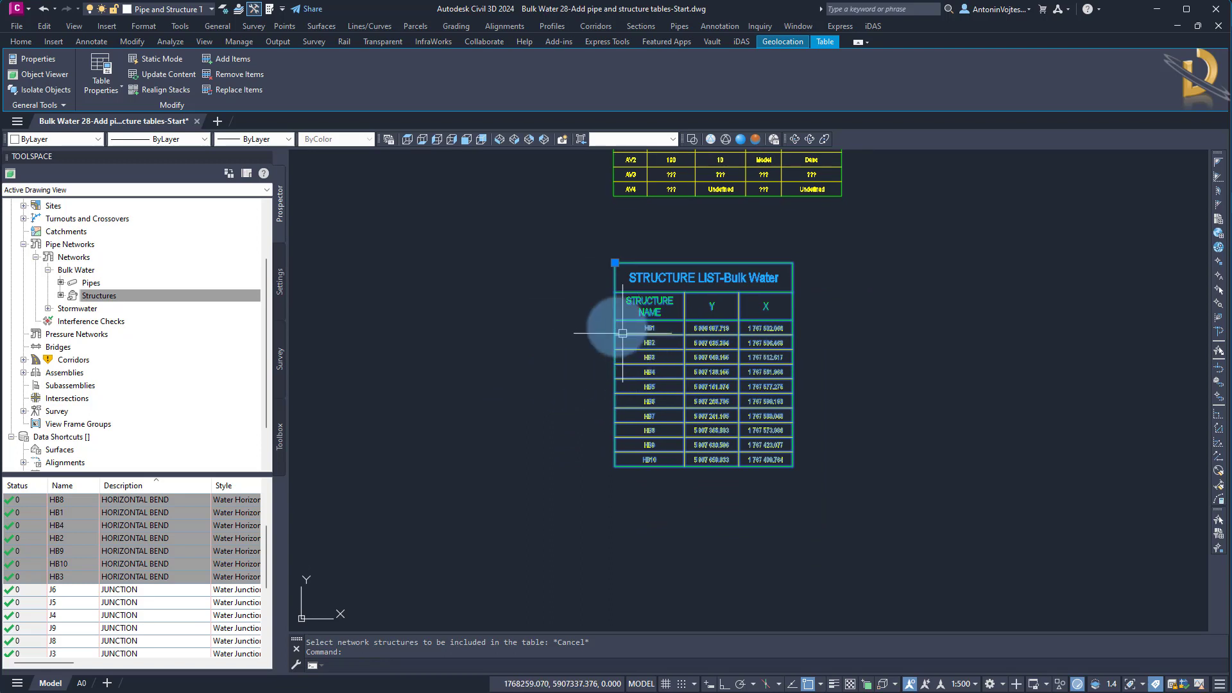
right_click(579, 280)
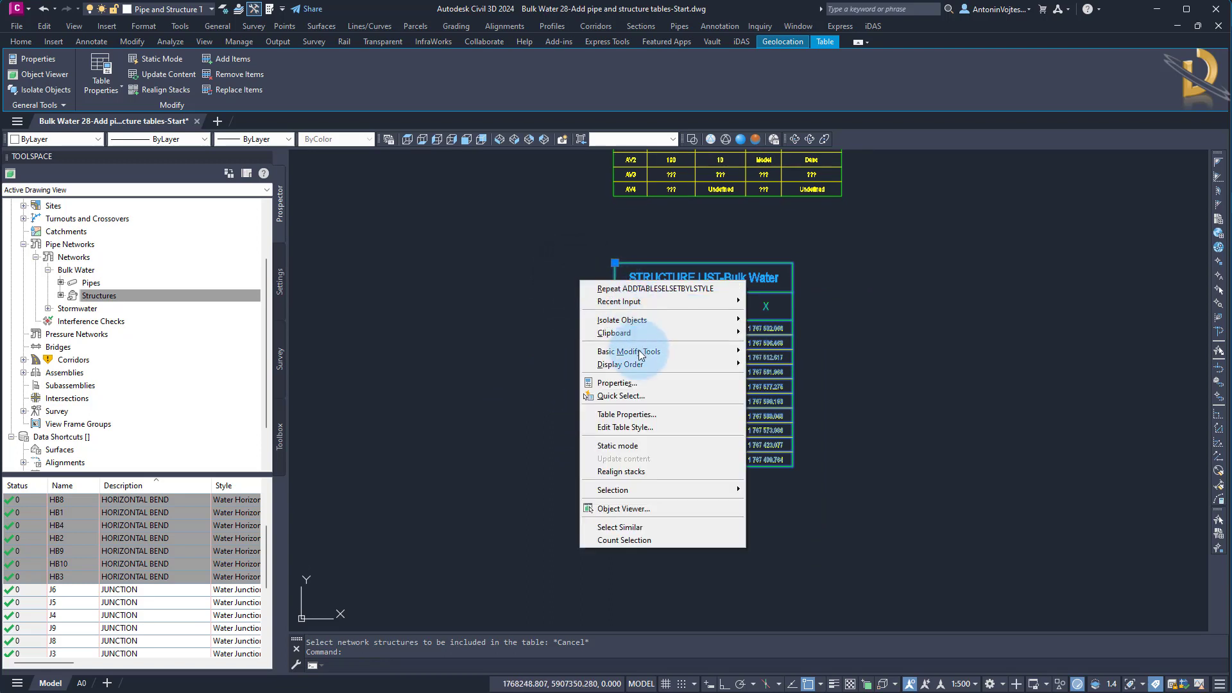
left_click(642, 416)
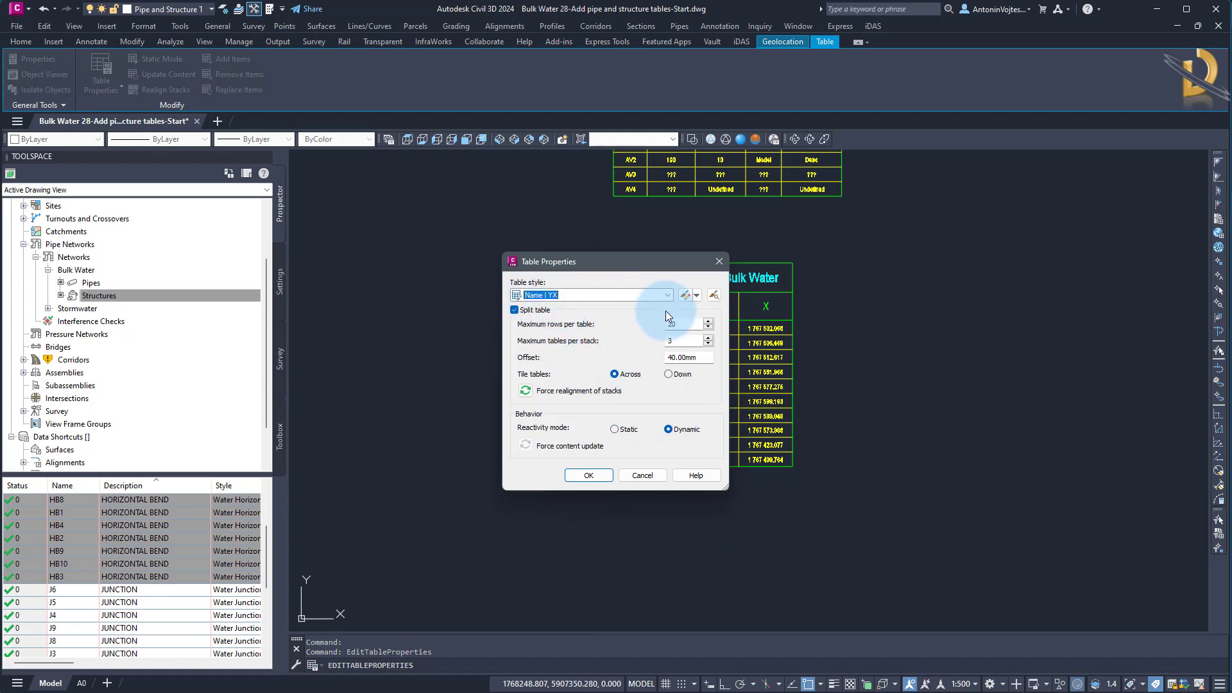
left_click(698, 297)
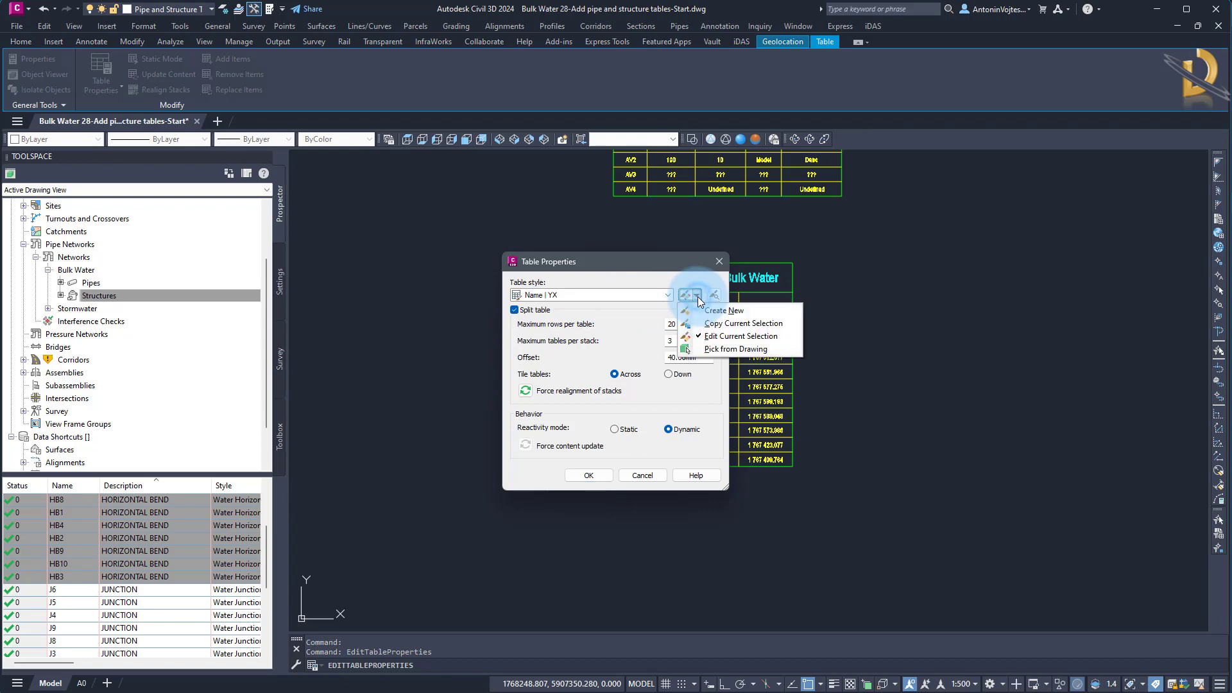
left_click(729, 325)
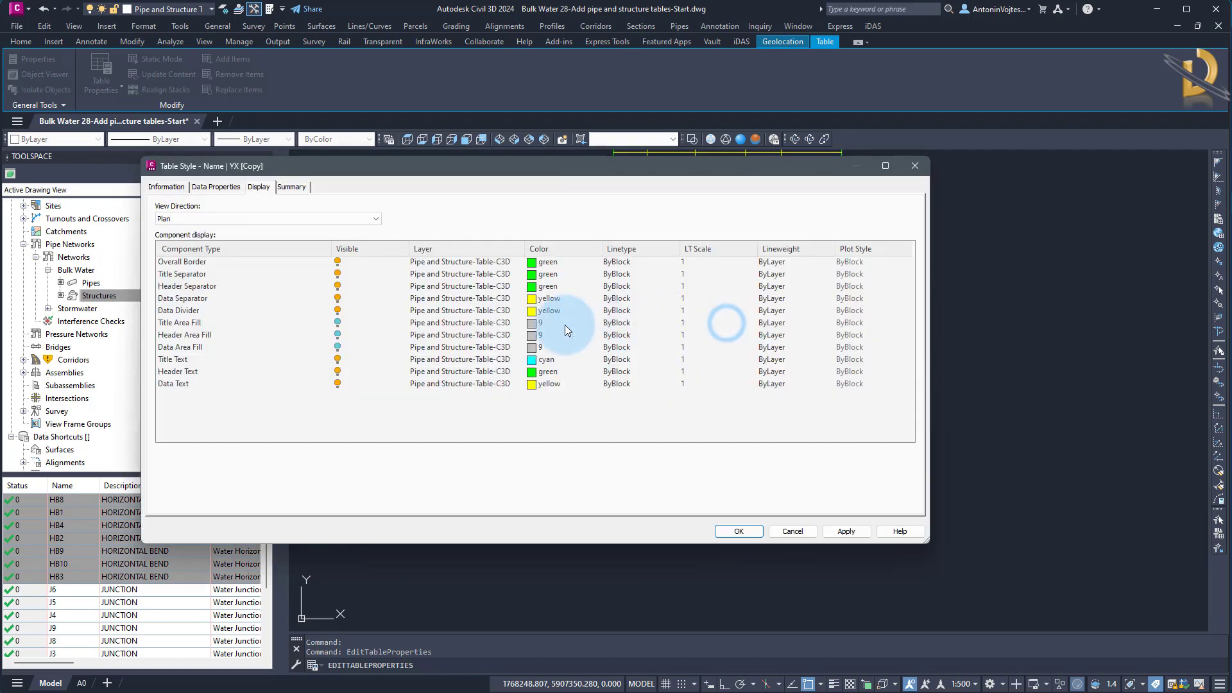
Rename the copied table style as Name | YX | For HB.
left_click(177, 187)
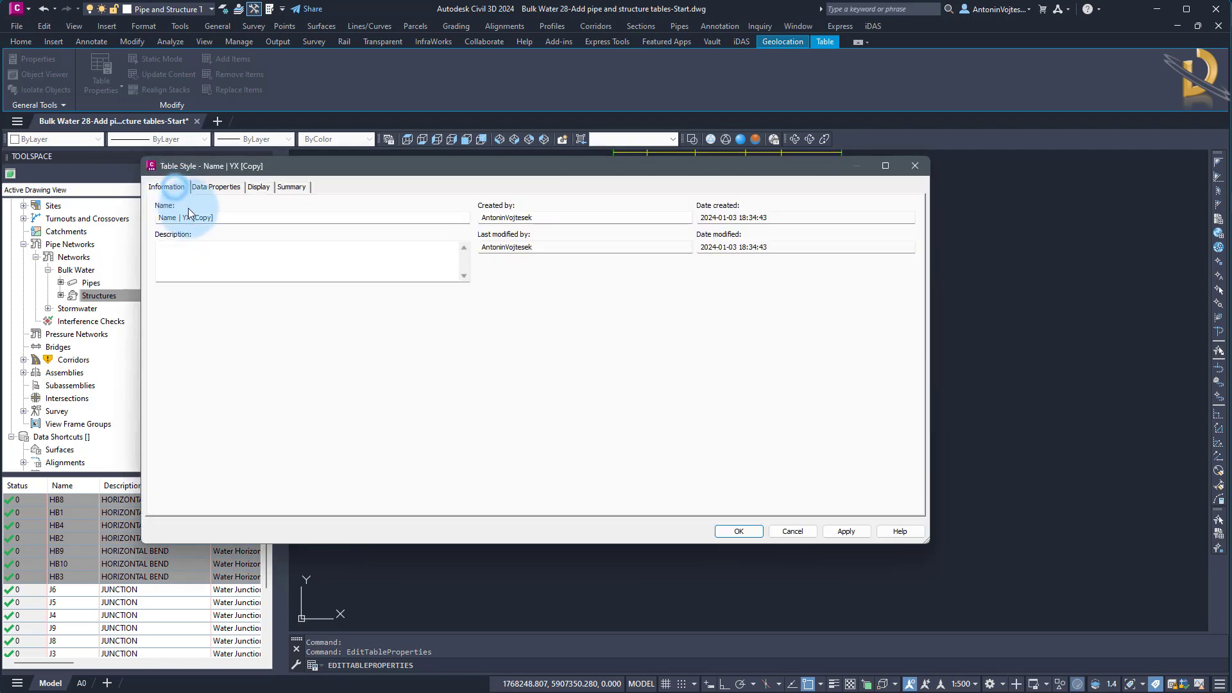
left_click_drag(193, 217, 261, 225)
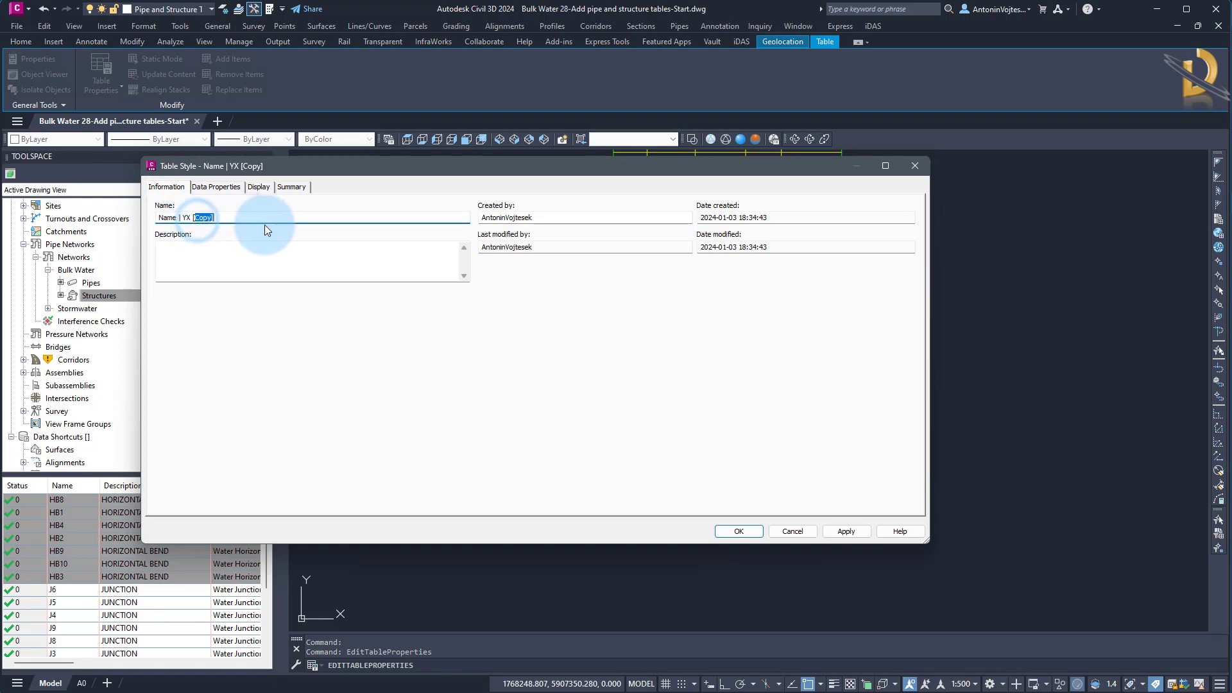
type("[")
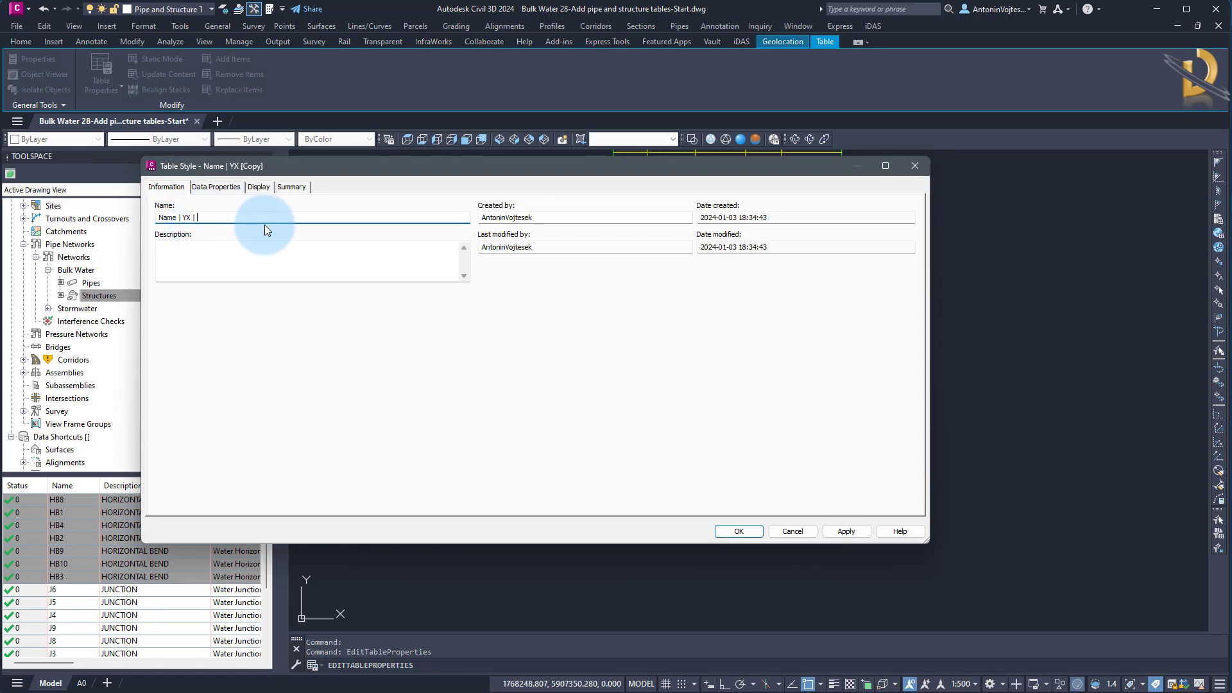
type(" For HB")
Replace STRUCTURE LIST with HORIZONTAL BENDS before the network name in the table title of the Name | YX | For HB style.
left_click(234, 188)
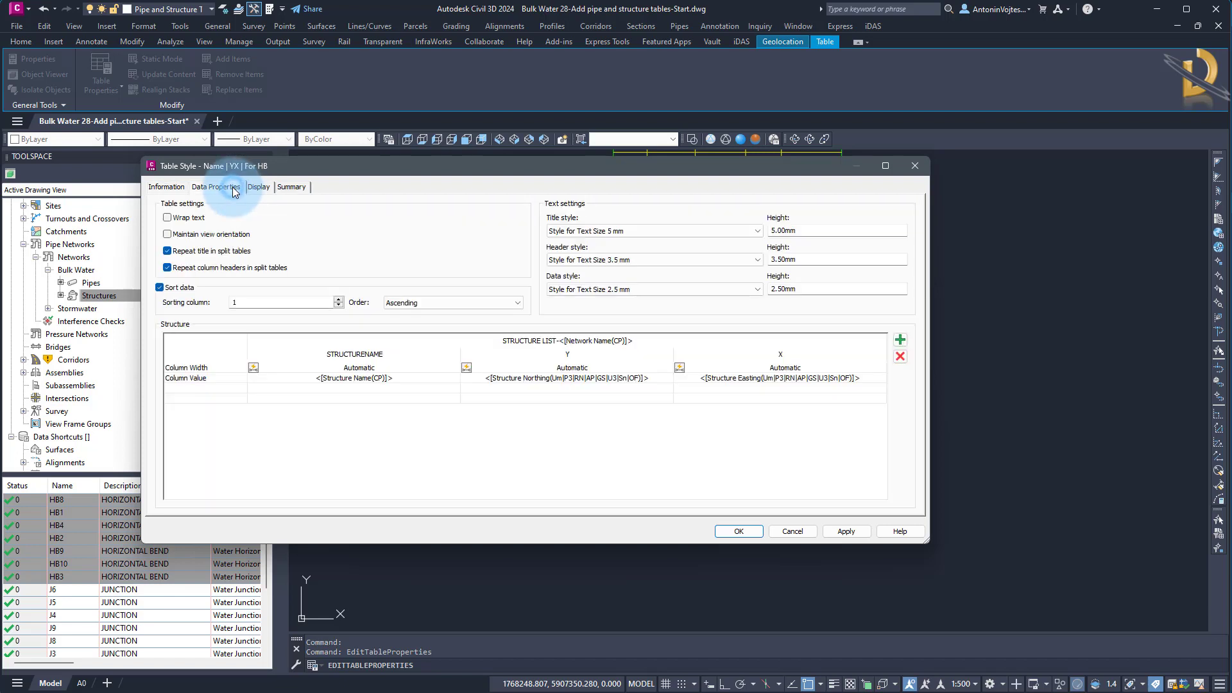
left_click(548, 342)
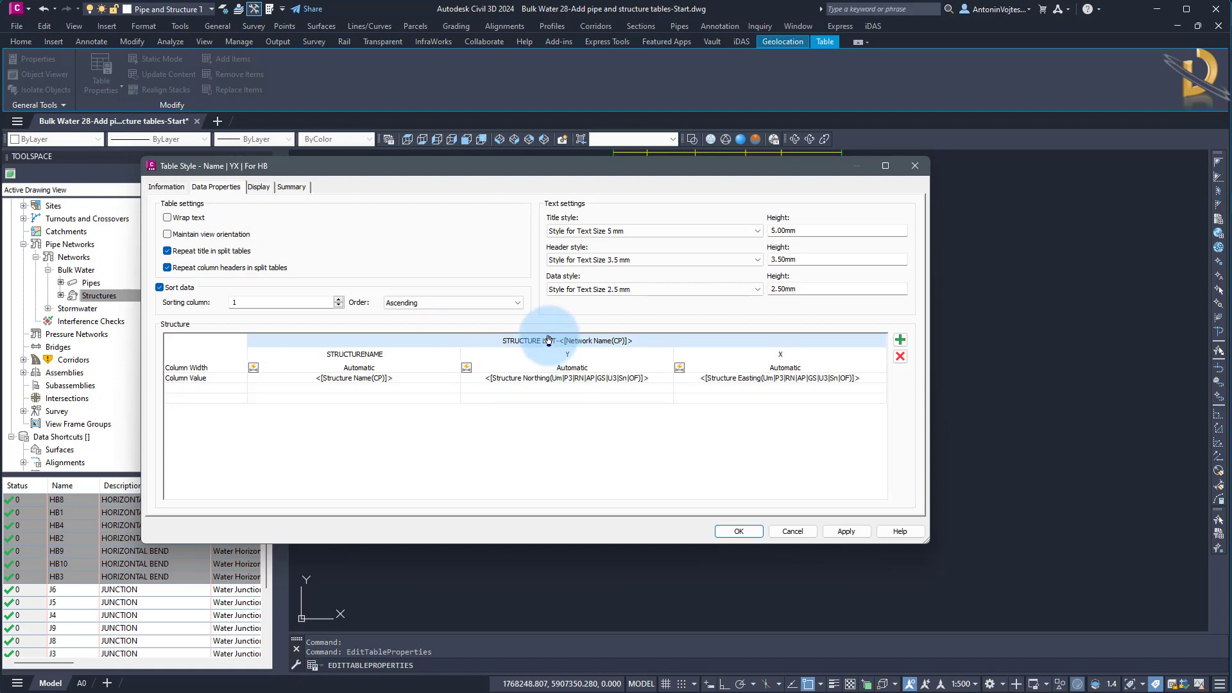
double_click(549, 341)
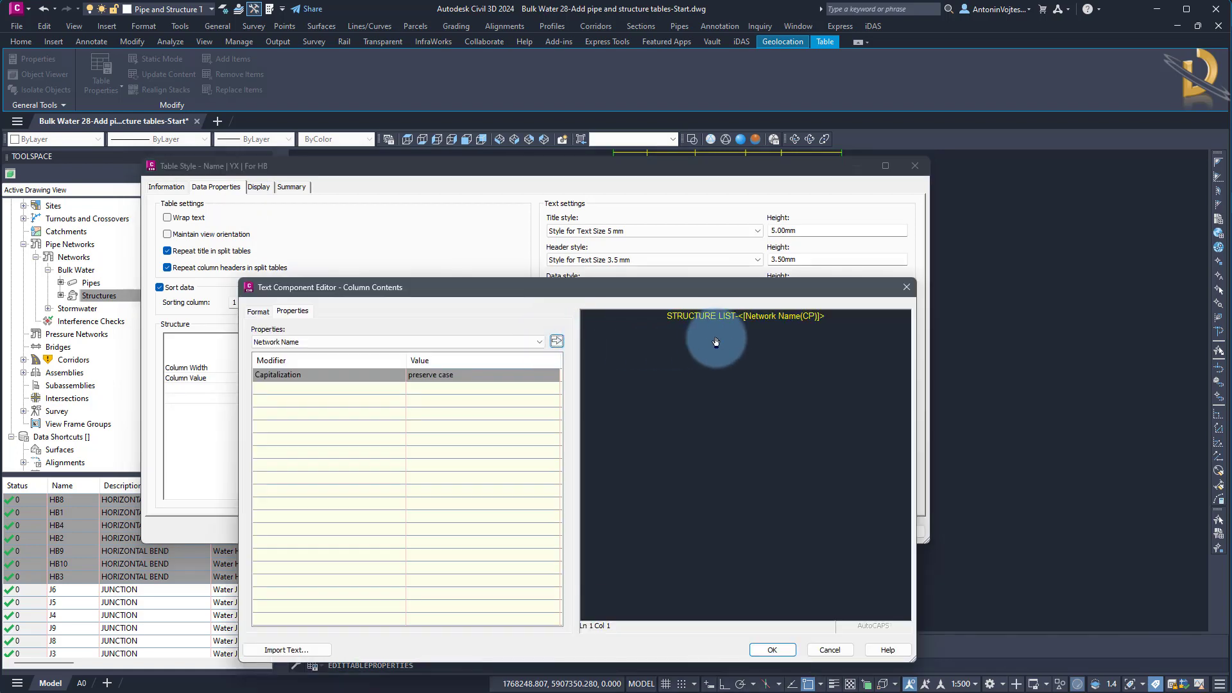
left_click_drag(736, 316, 644, 319)
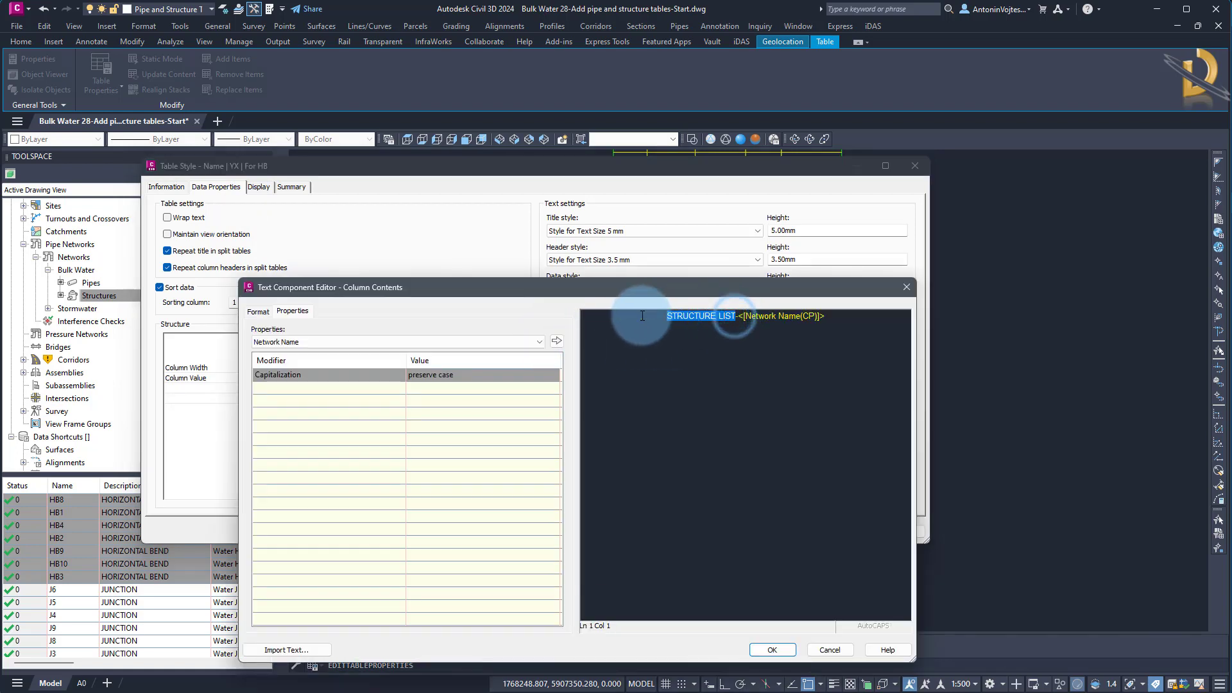
type("HOR")
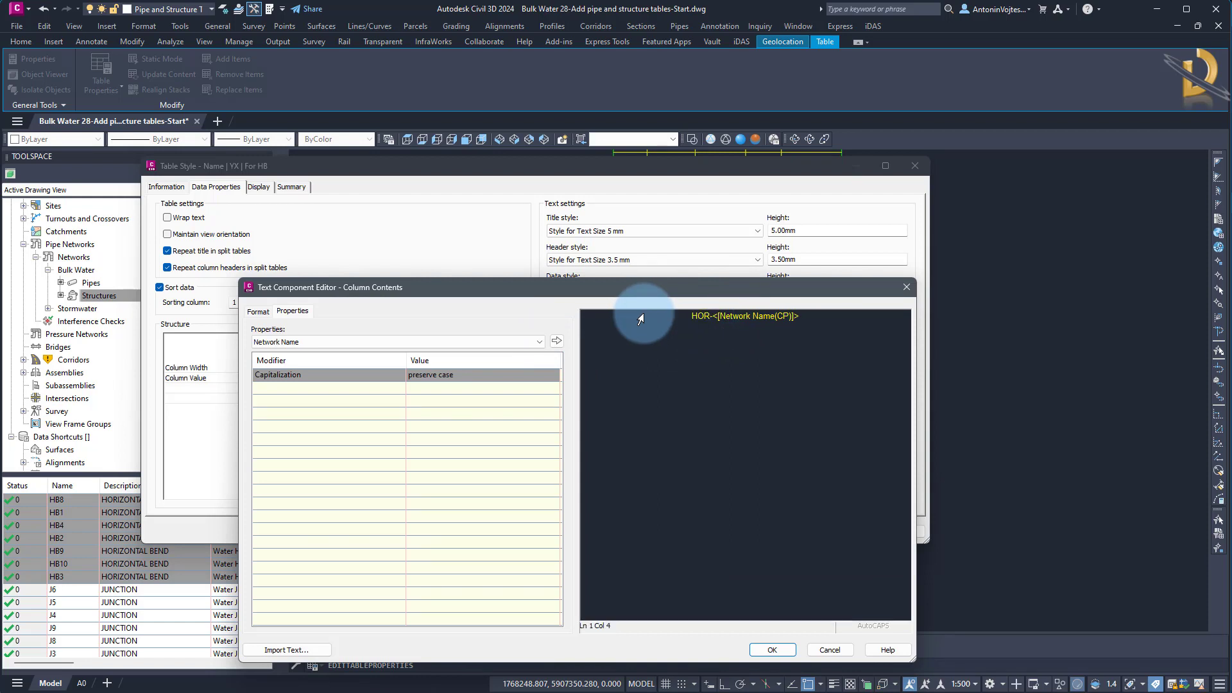
type("IZONTAL BENDS")
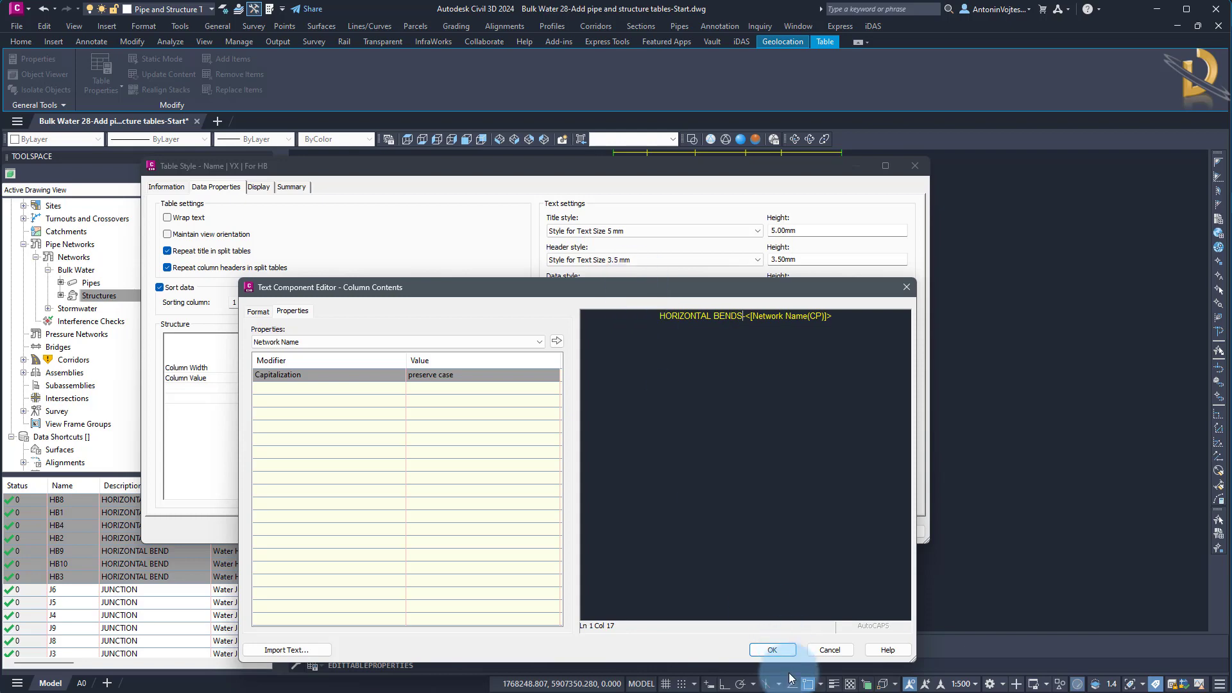
left_click(776, 654)
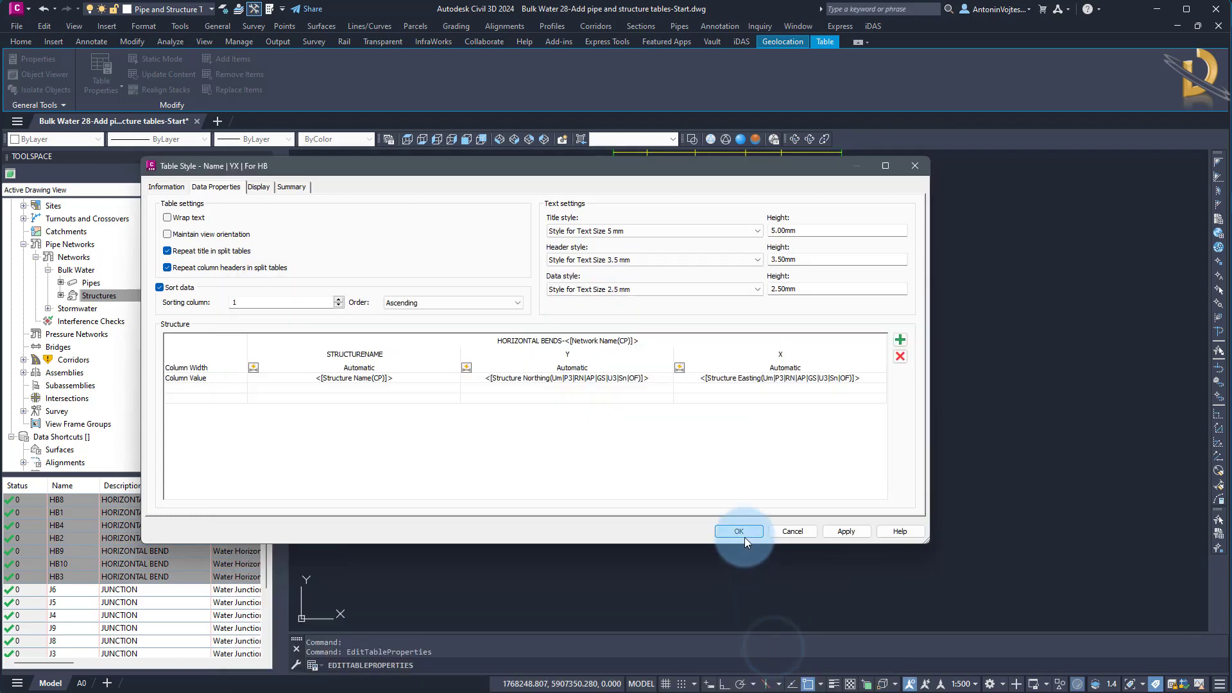
left_click(745, 537)
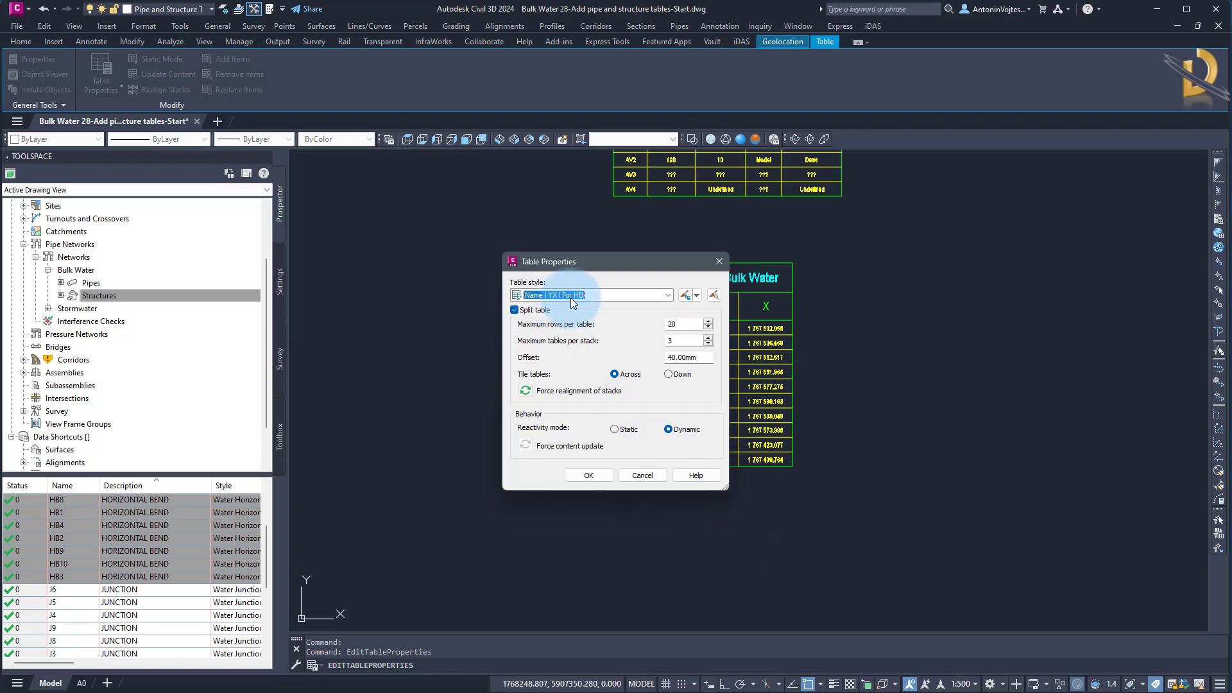
Apply the Name | YX | For HB style to the horizontal bends table and deselect the table.
left_click(592, 475)
left_click(787, 537)
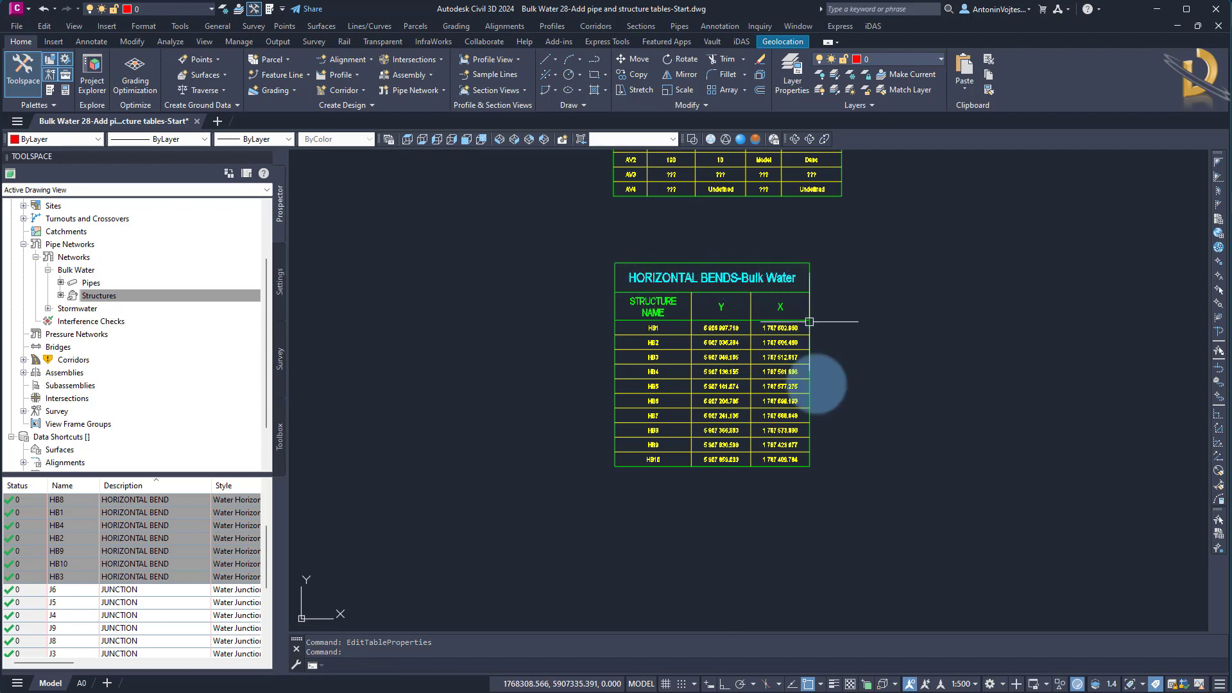
scroll(763, 533, "down", 4)
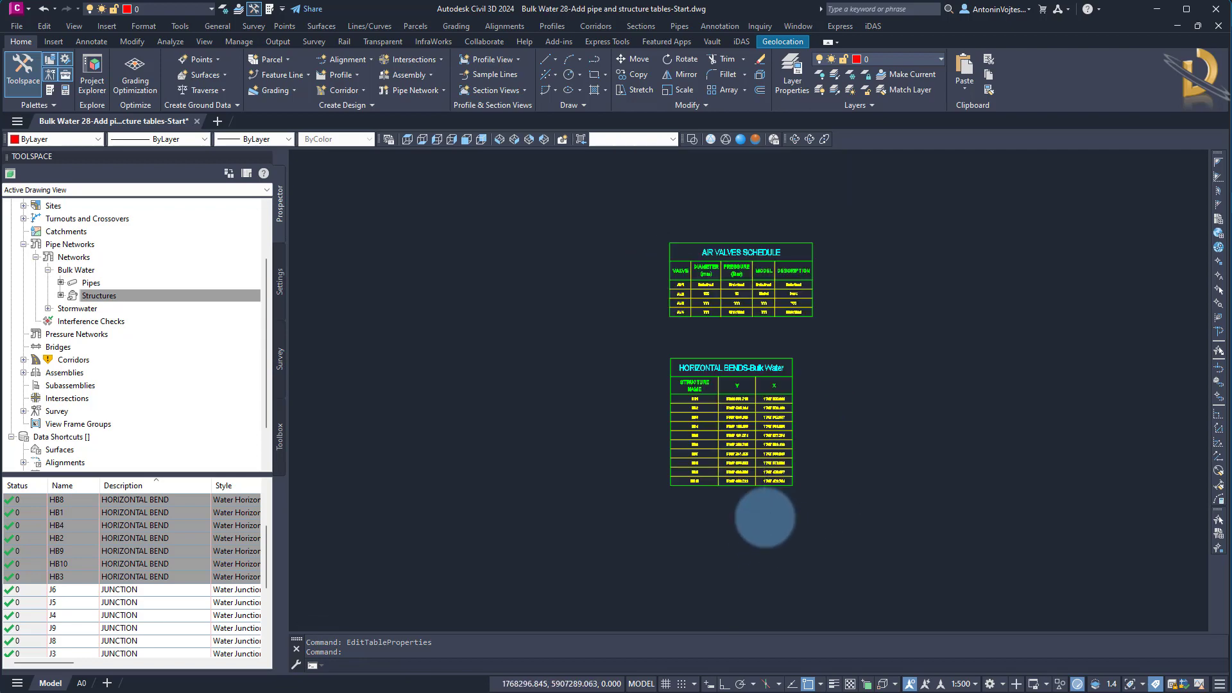
scroll(819, 440, "down", 5)
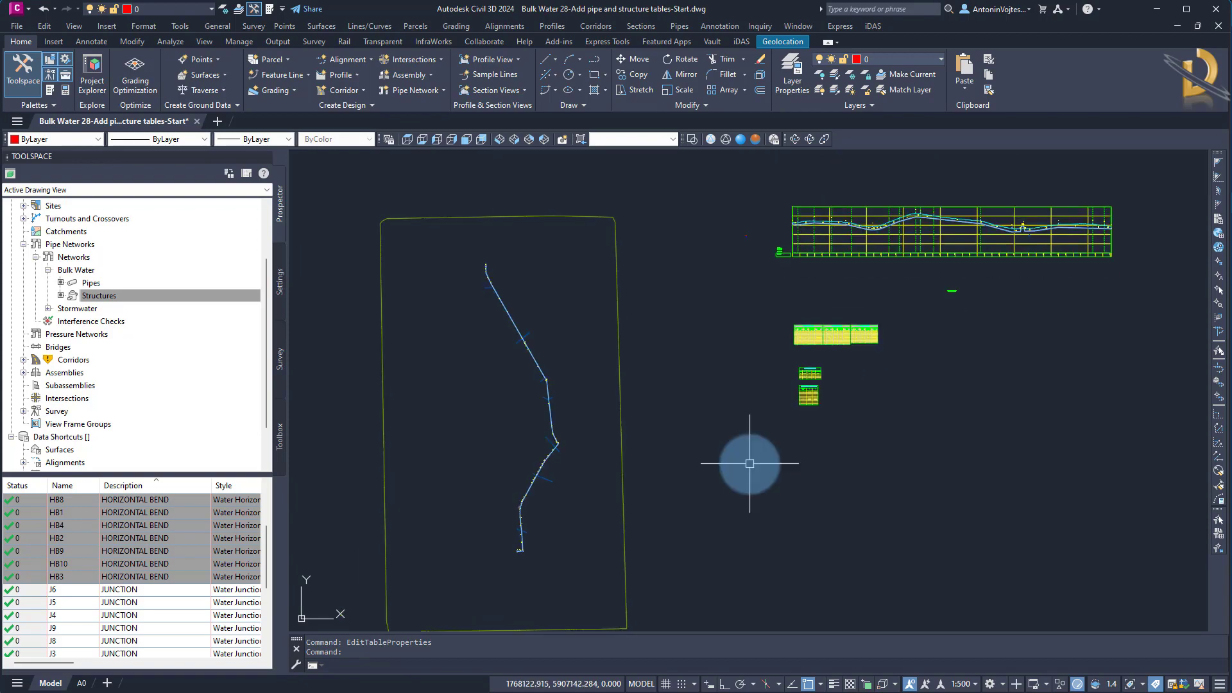